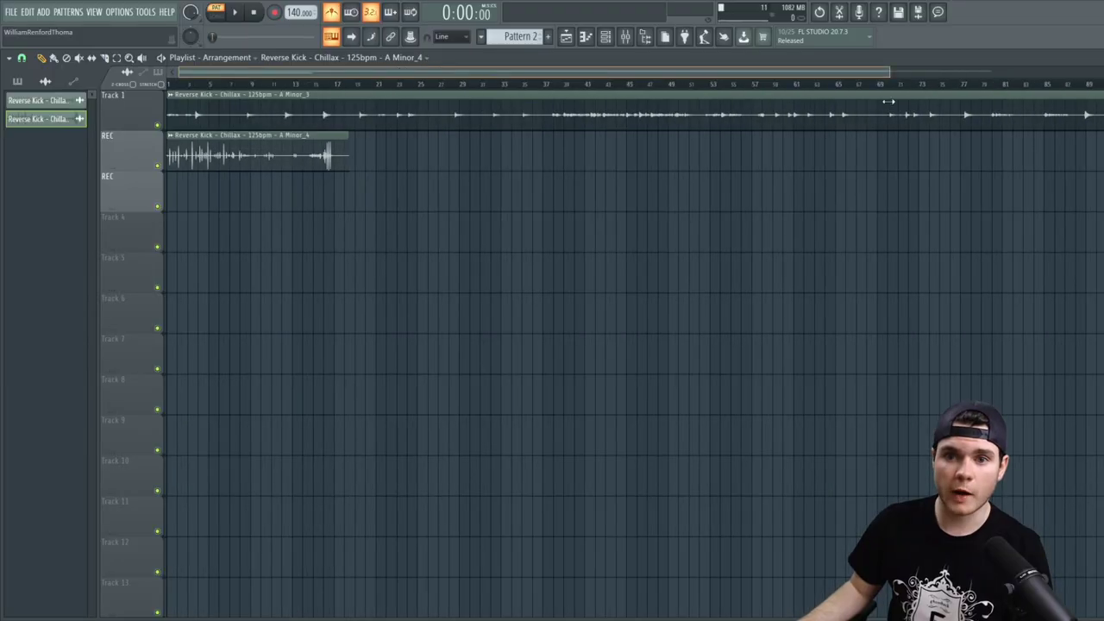
Play the arrangement from the song start to hear the Track 1 reverse kicks
scroll(250, 107, "up", 3)
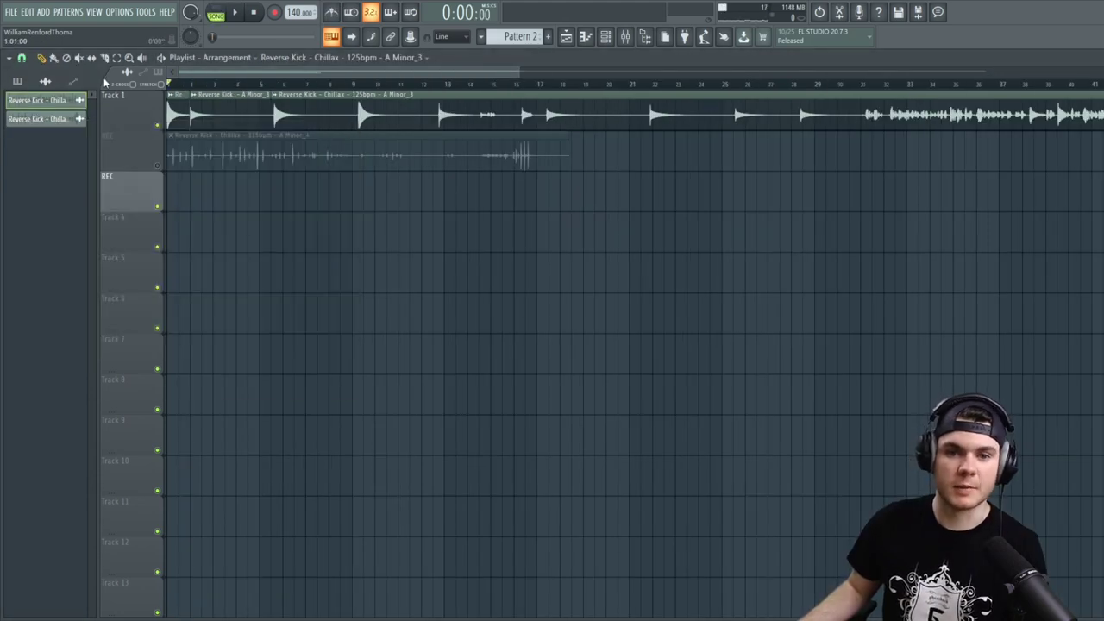
key("space")
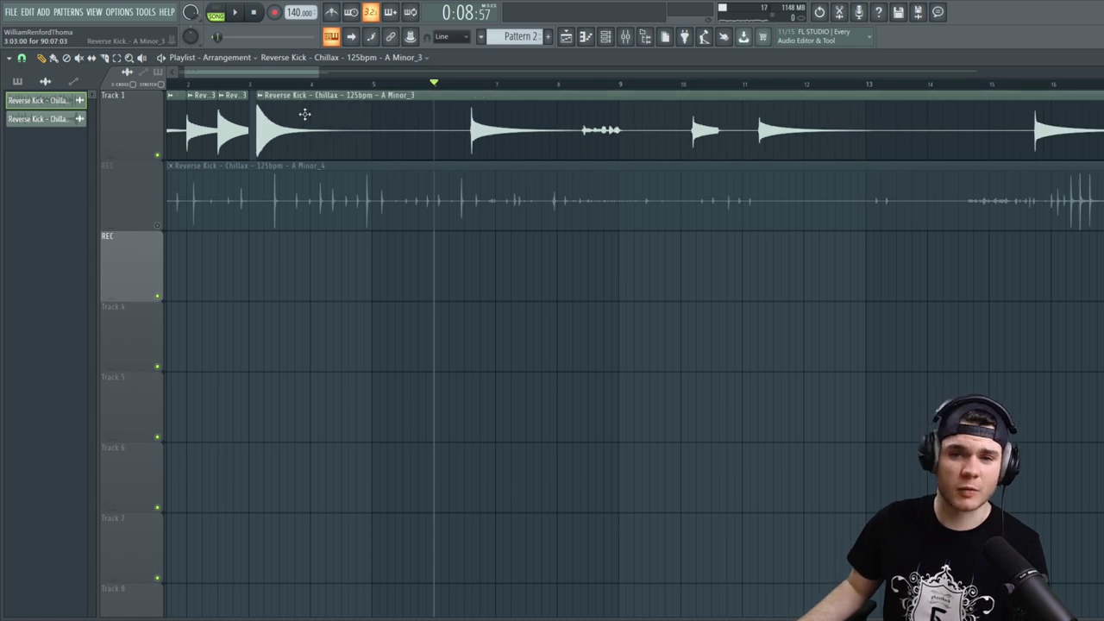
key("space")
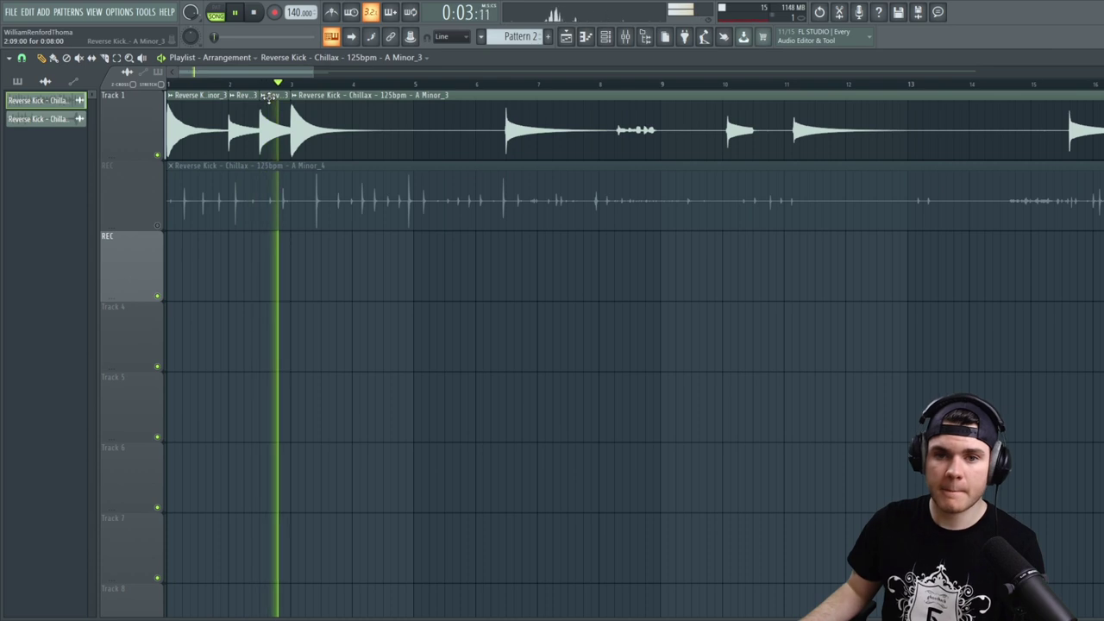
key("space")
Slide the later Track 1 kick hits earlier, trimming the second clip's start to close the gap
left_click_drag(509, 94, 362, 91)
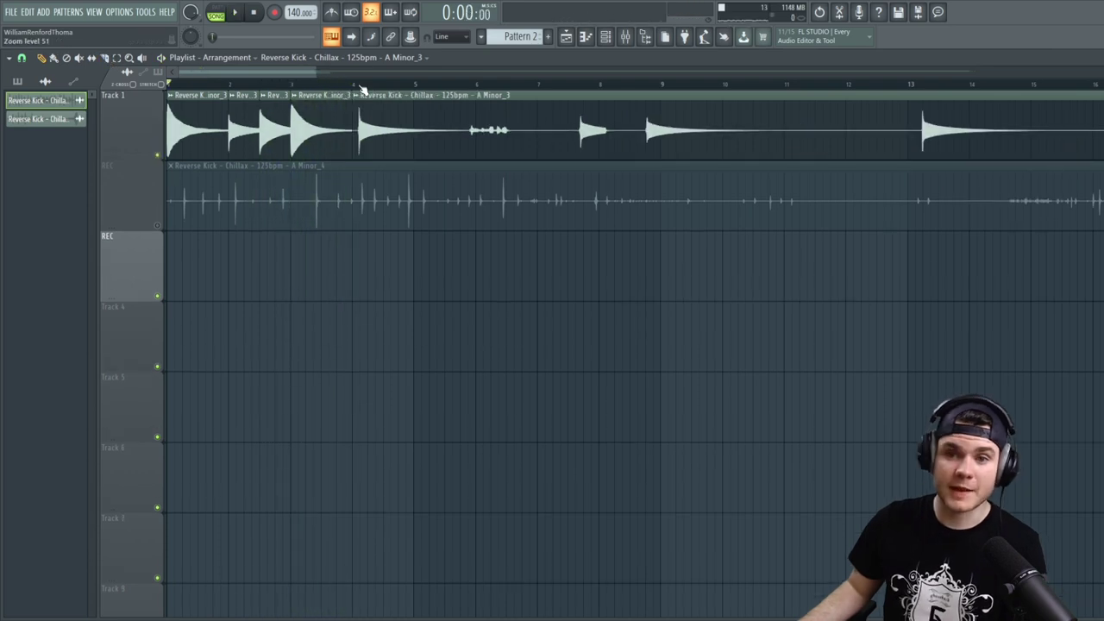
scroll(356, 88, "up", 6)
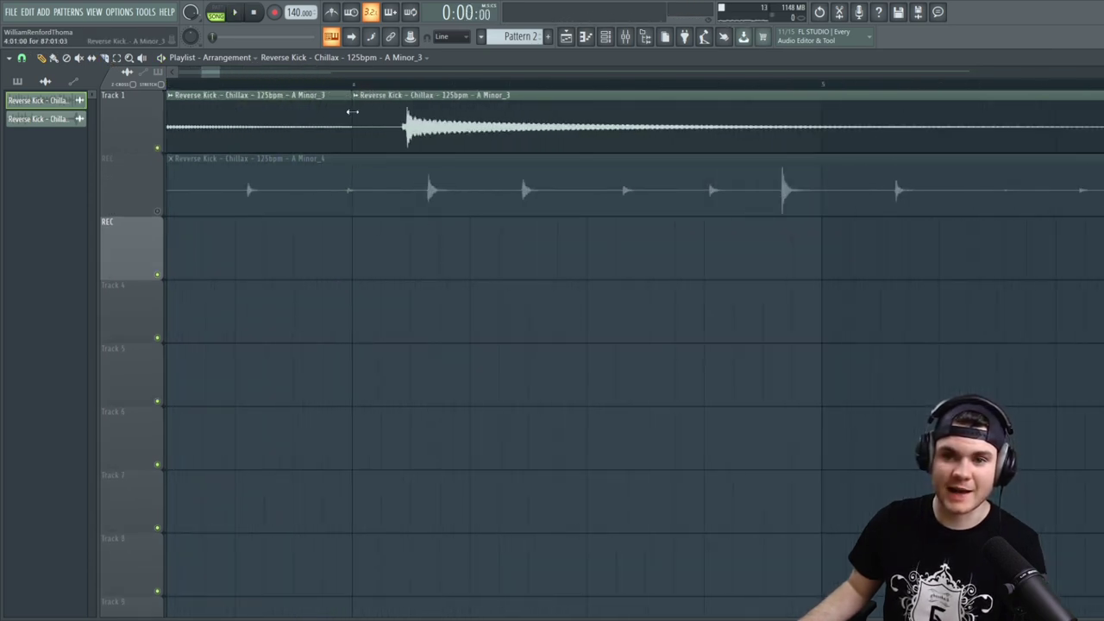
left_click_drag(353, 111, 404, 104)
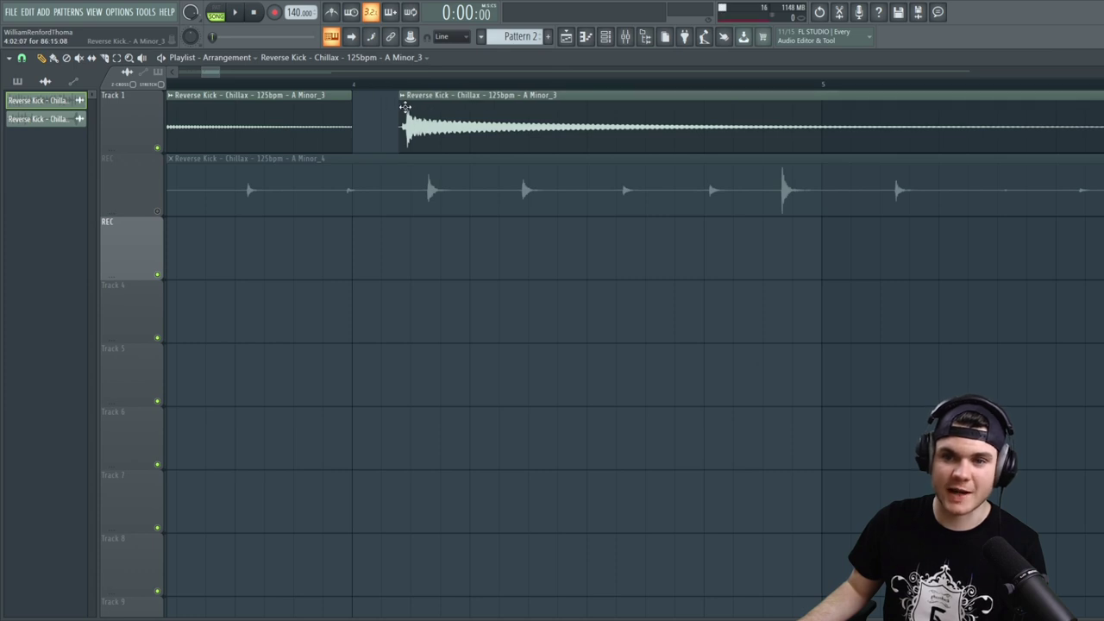
left_click_drag(454, 118, 397, 118)
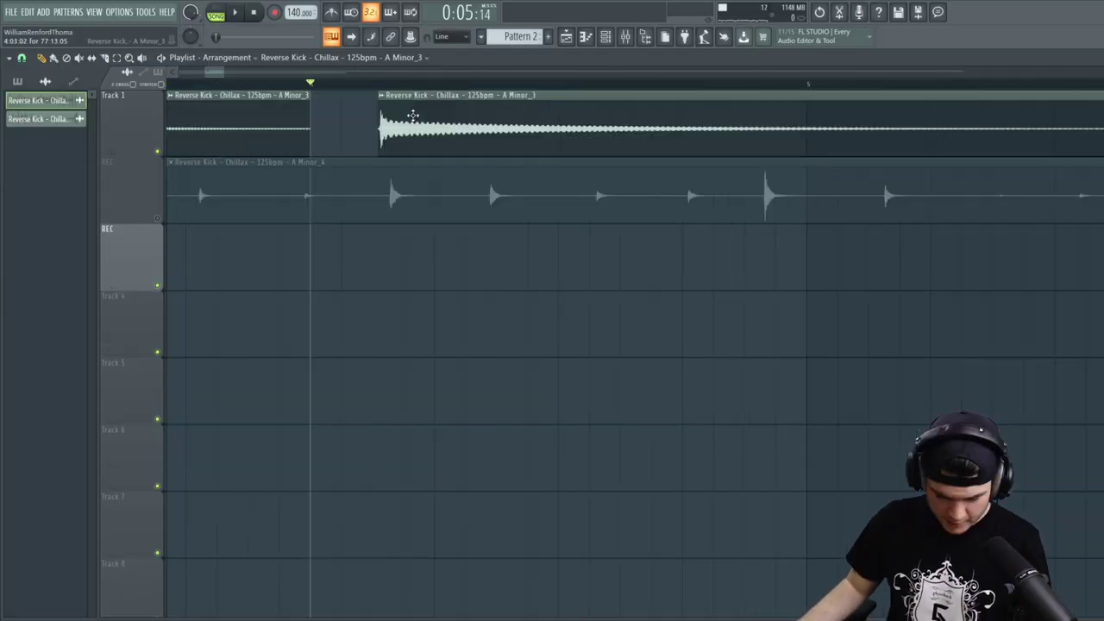
left_click_drag(414, 113, 334, 111)
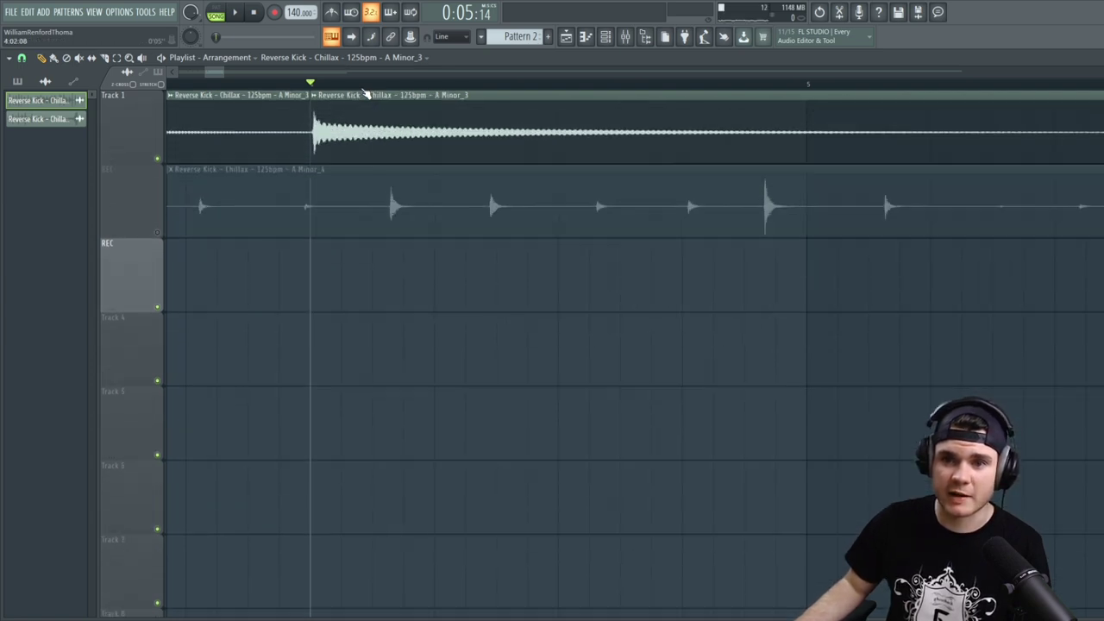
scroll(366, 96, "down", 5)
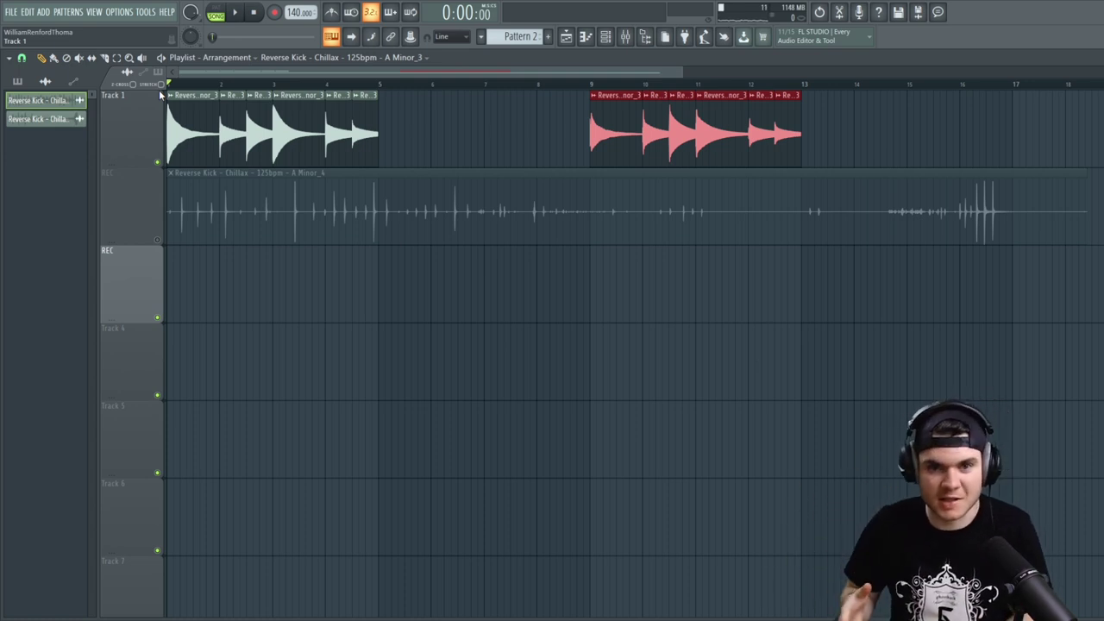
Audition the kicks, playing the copied hits from bar 9 and then the song from bar 1
key("space")
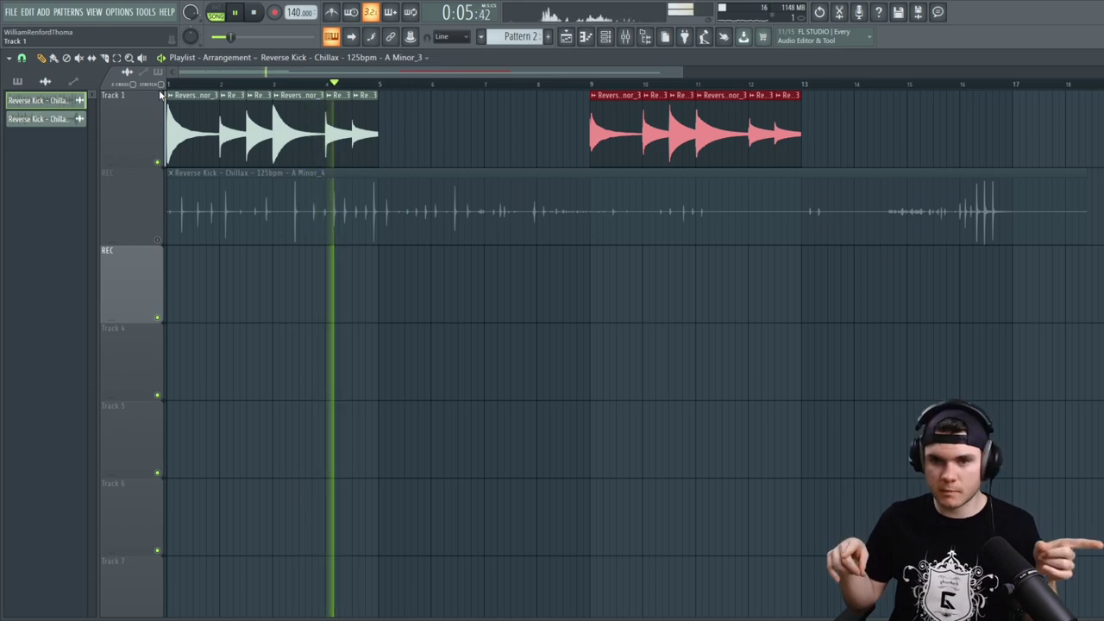
key("space")
left_click(585, 86)
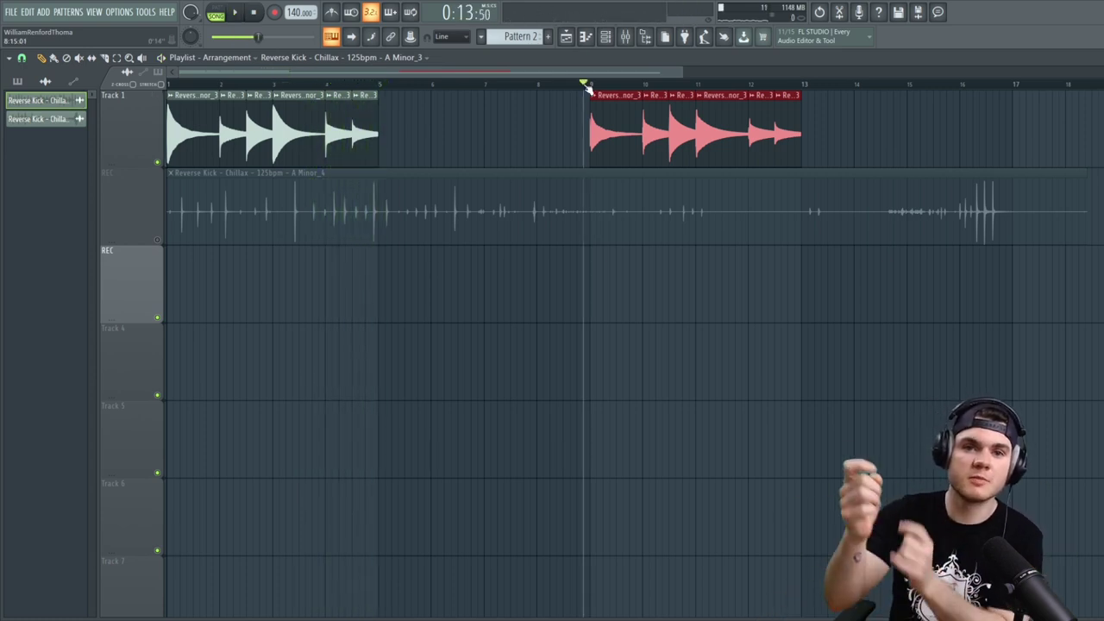
key("space")
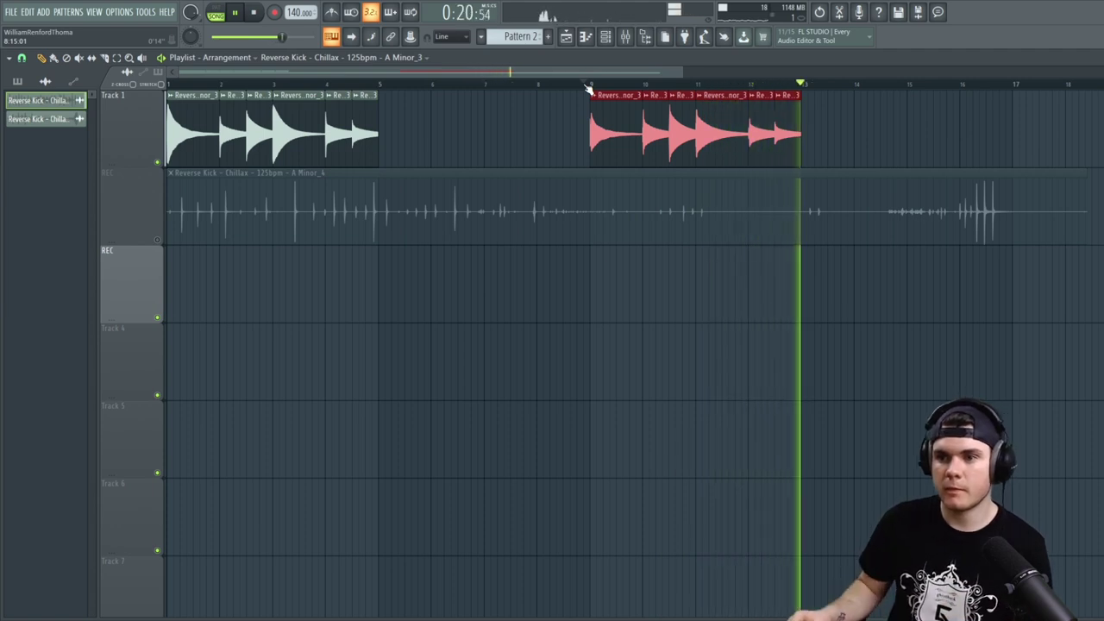
key("space")
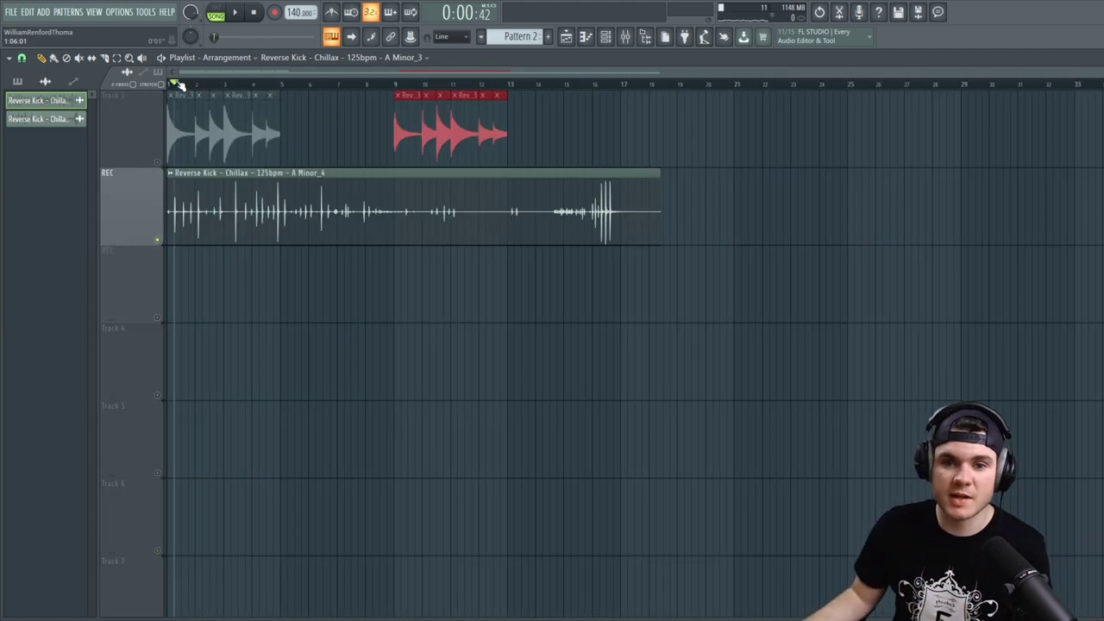
key("space")
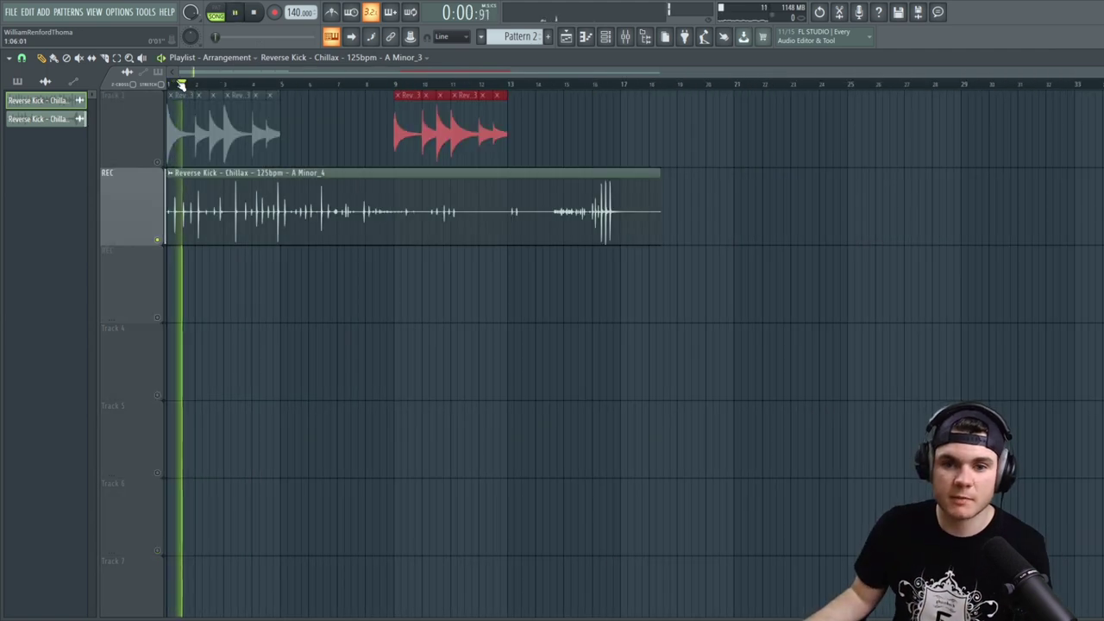
key("space")
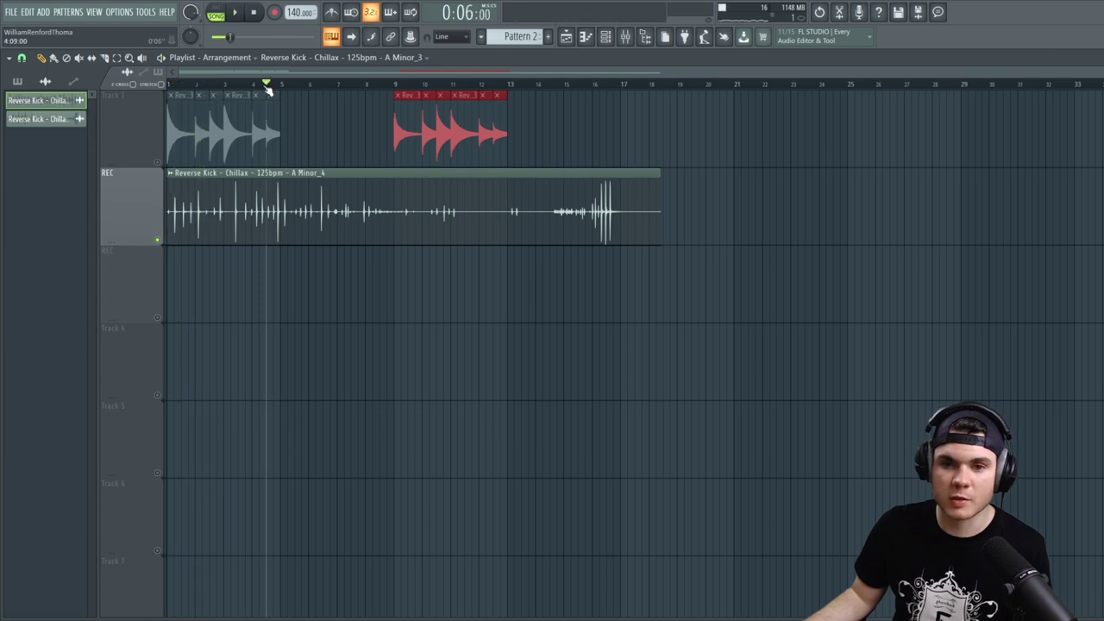
key("space")
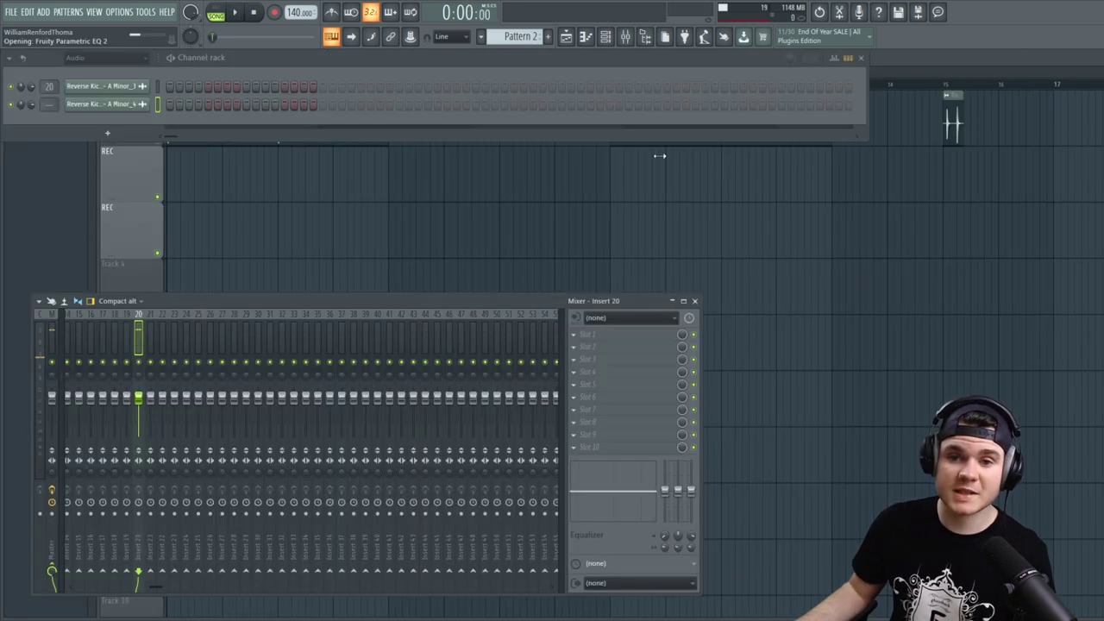
Load Fruity Parametric EQ 2 on the kick insert and set its low cut to about 186 Hz
left_click(356, 144)
left_click(98, 214)
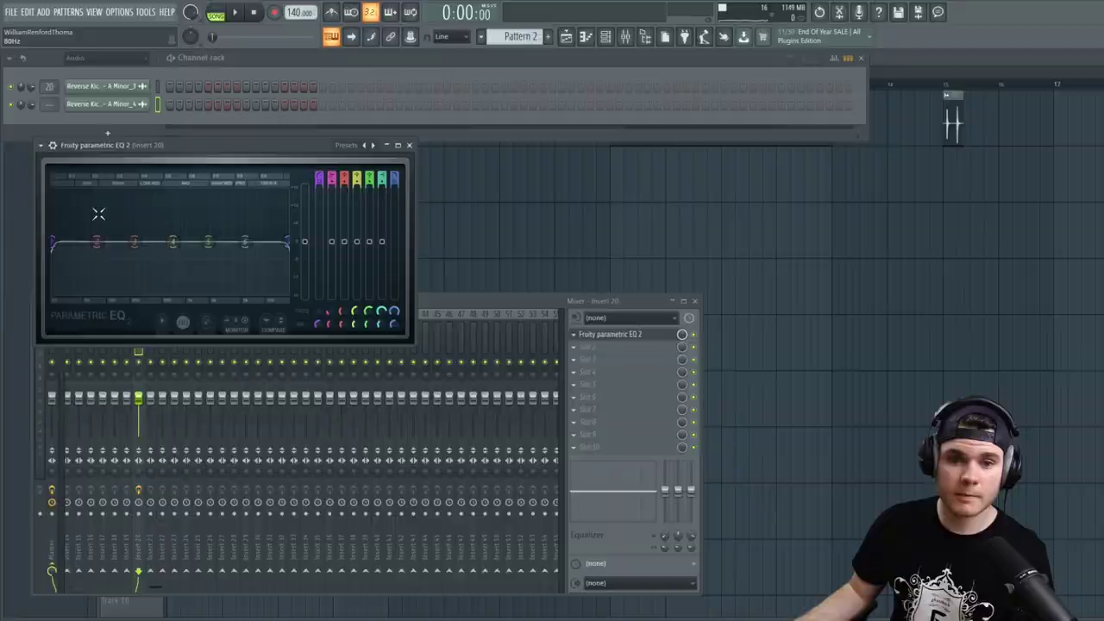
left_click_drag(53, 241, 130, 241)
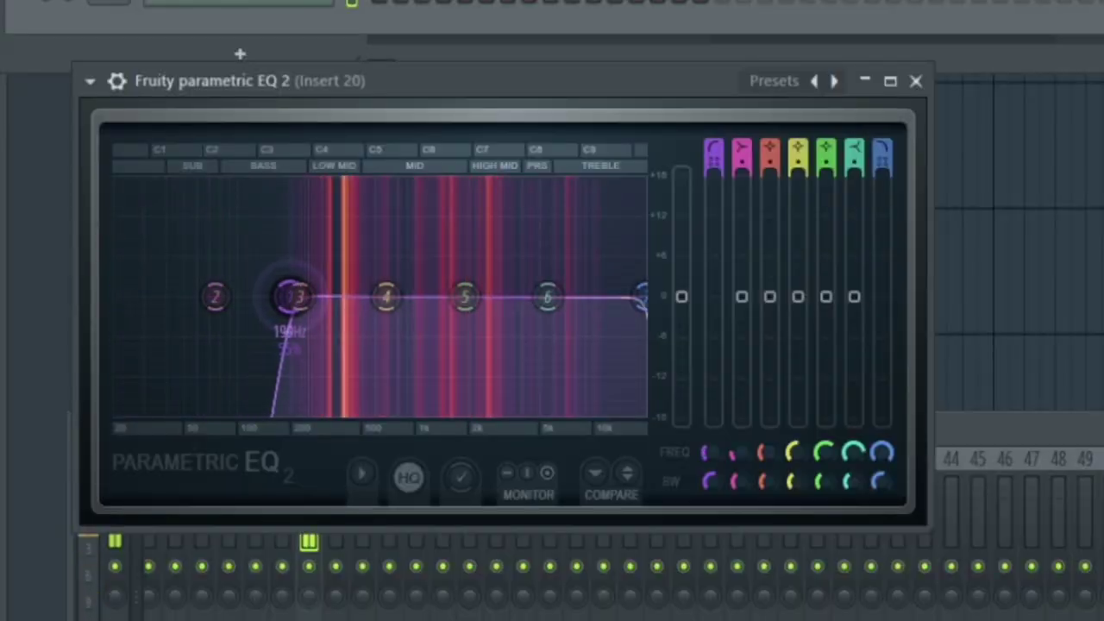
left_click_drag(291, 296, 285, 296)
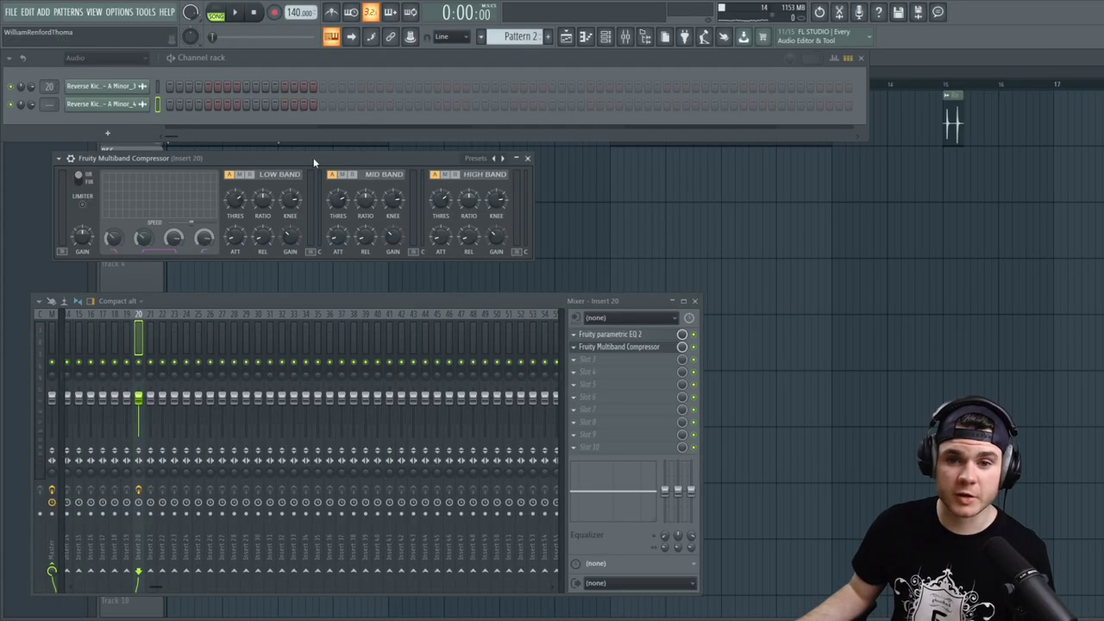
Reposition the Fruity Multiband Compressor window and stop playback
left_click_drag(313, 157, 423, 199)
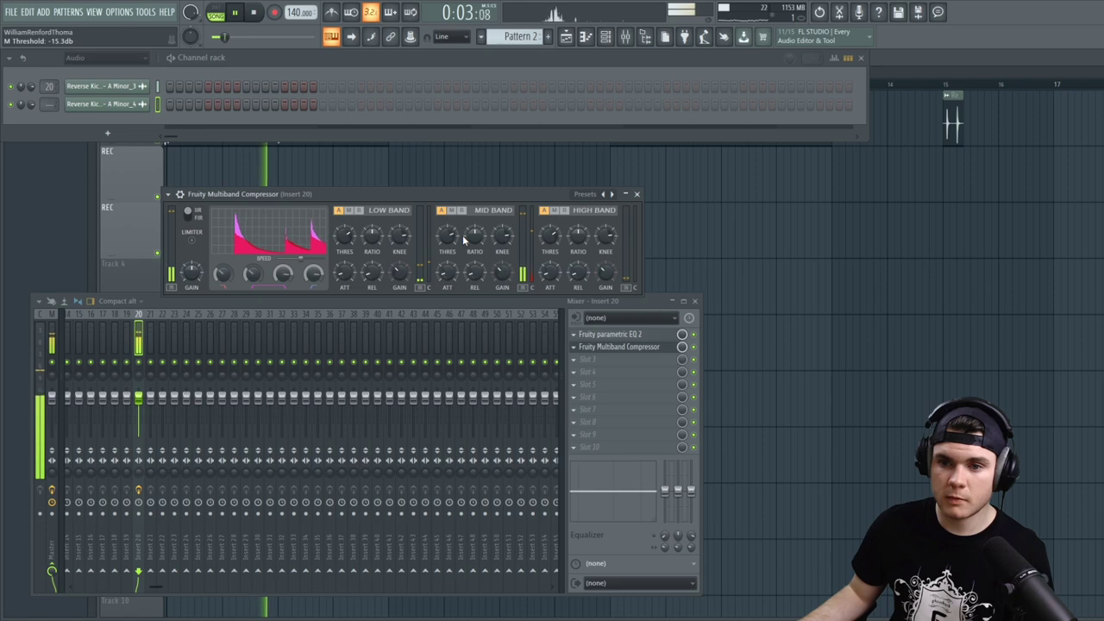
key("space")
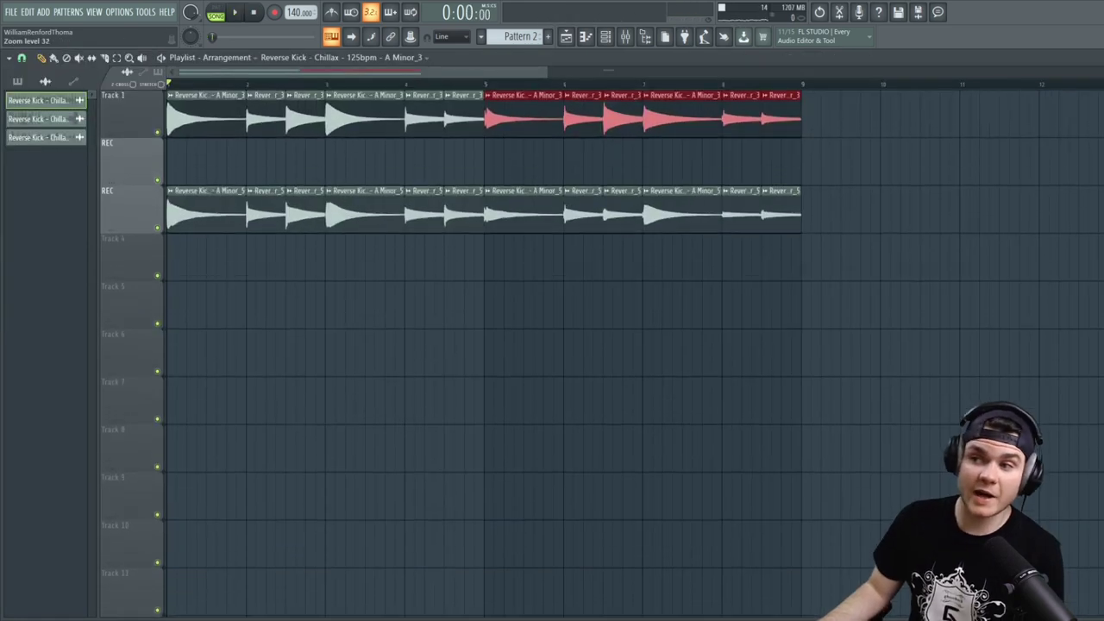
scroll(1011, 199, "up", 3, "alt")
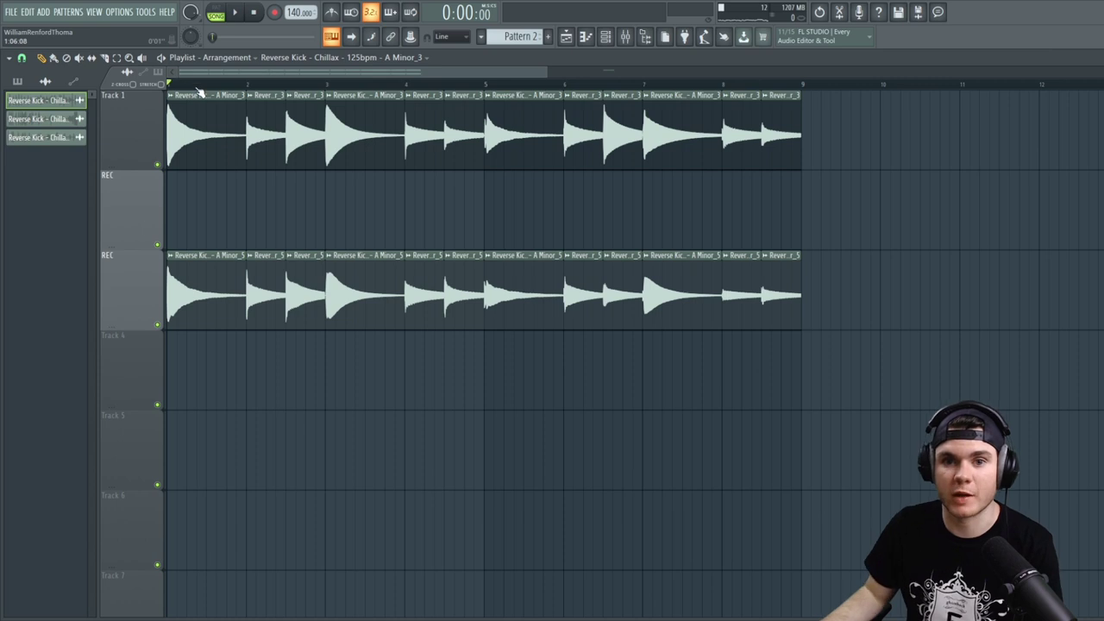
Play both reverse-kick rows from bar 1 and from the start marker
key("space")
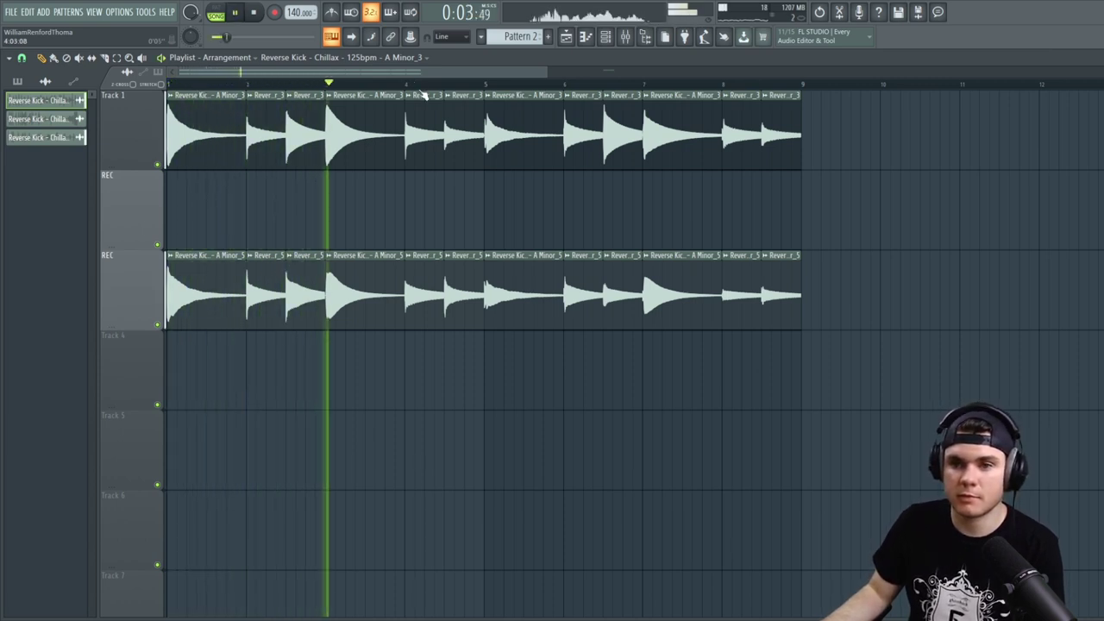
key("space")
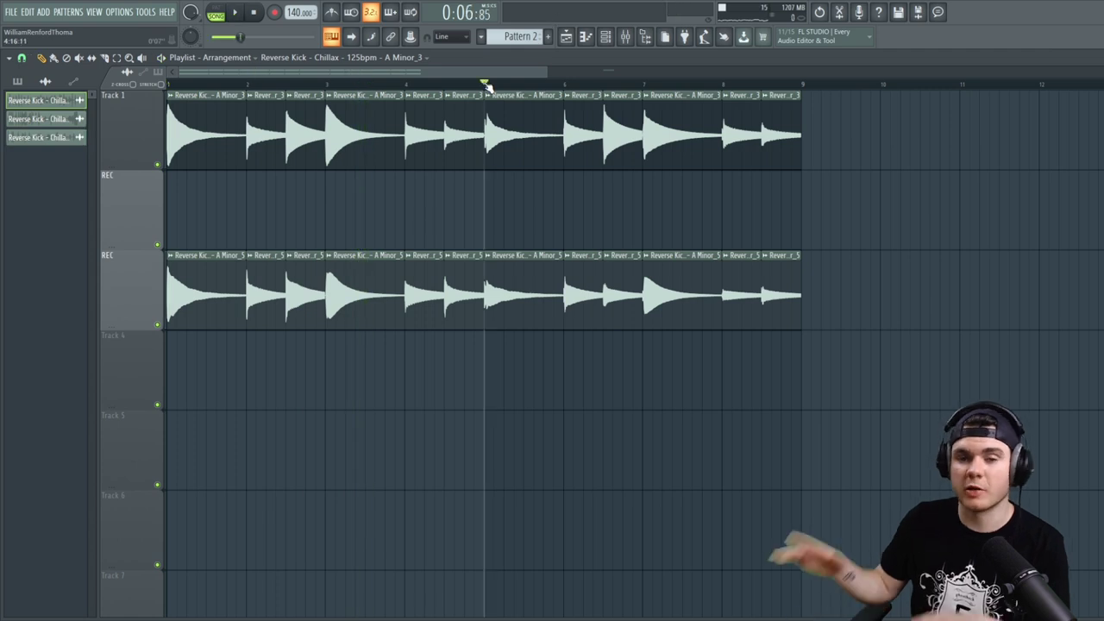
key("space")
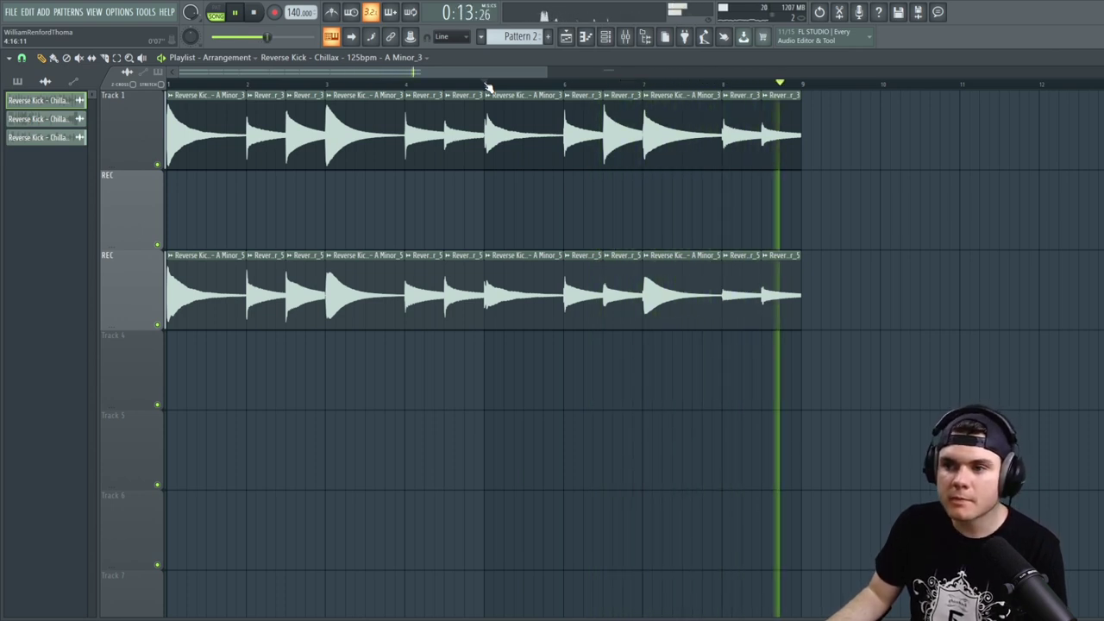
key("space")
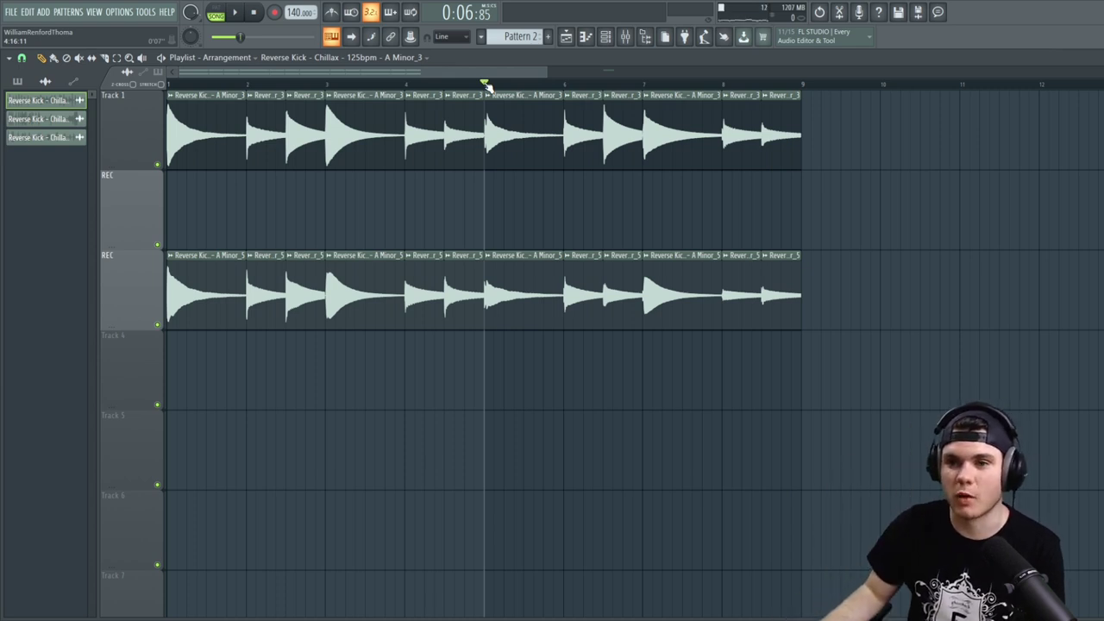
Drag the first kick clips of both rows out to bar 25
scroll(487, 87, "down", 2)
scroll(487, 87, "down", 3)
left_click_drag(182, 138, 949, 143)
Deselect the clips at bar 25 and select the remaining kick clips on the left
left_click(619, 121)
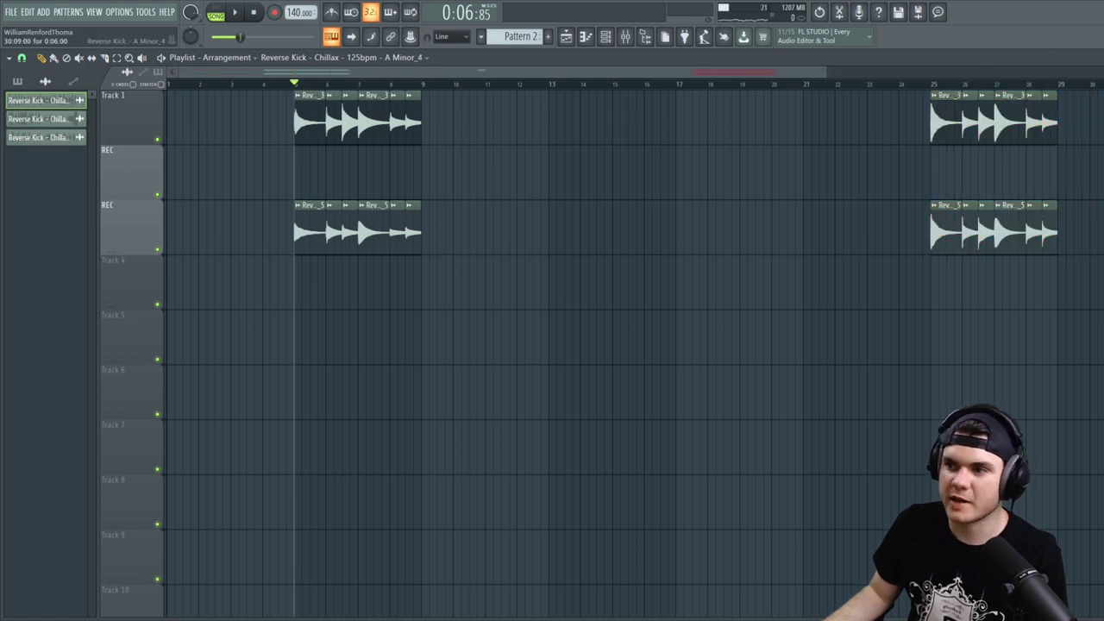
left_click_drag(532, 307, 280, 123)
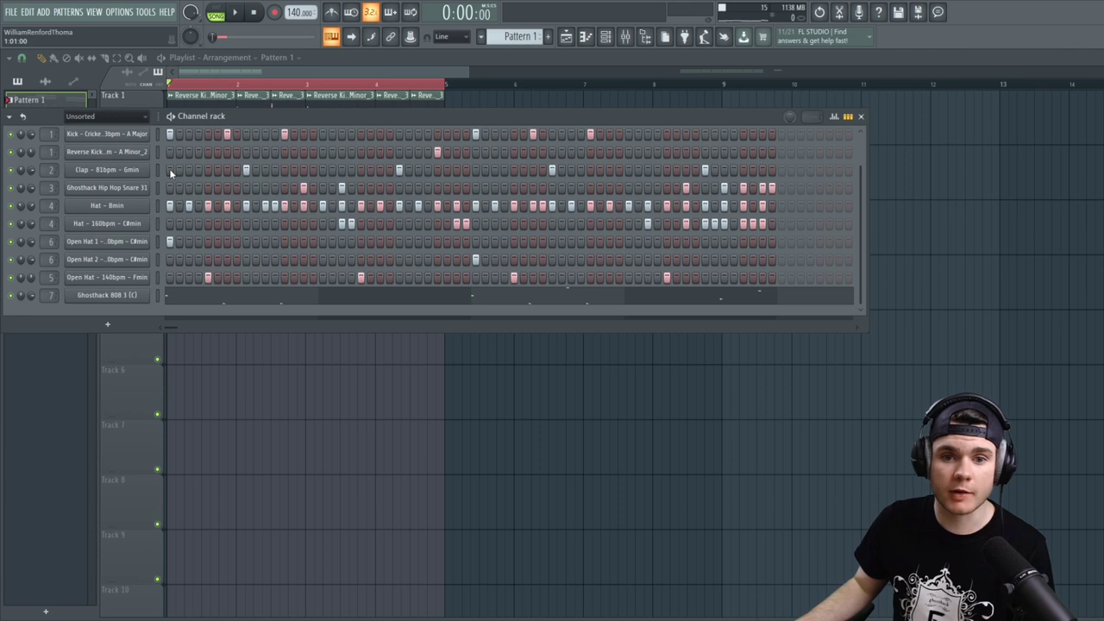
View the Hat - 160bpm - C#min channel's notes in the piano roll
right_click(148, 224)
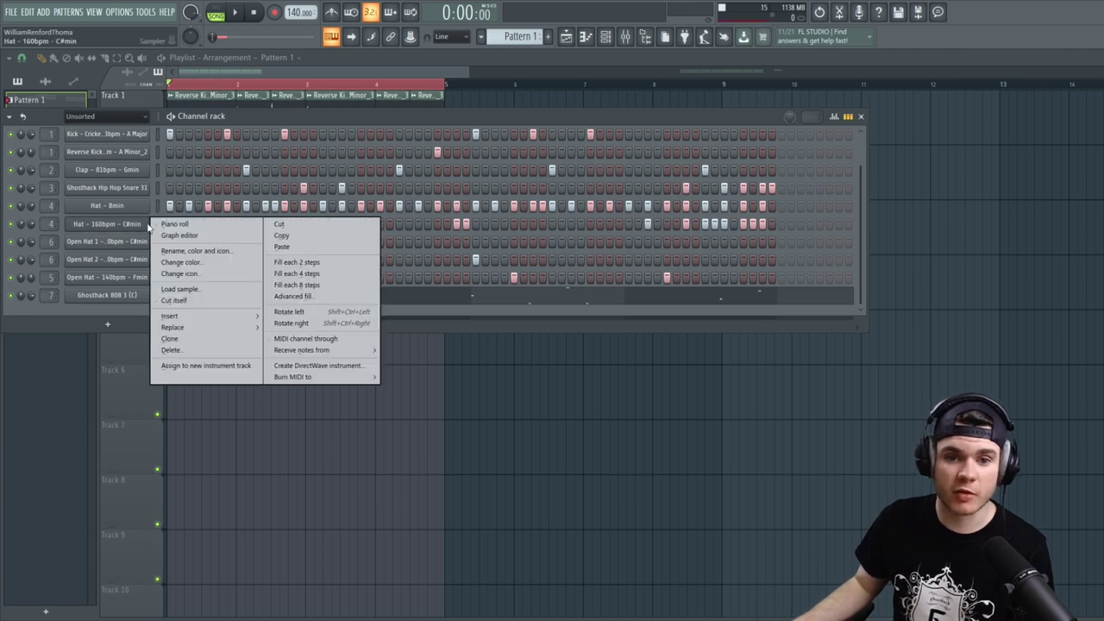
left_click(176, 224)
scroll(218, 280, "down", 3)
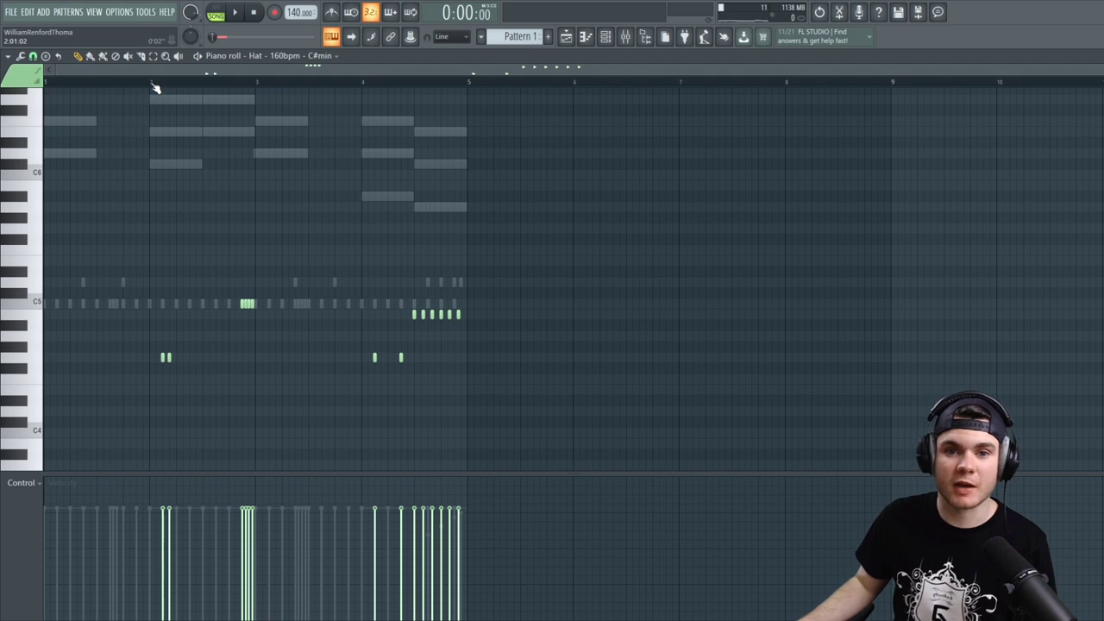
scroll(267, 327, "down", 4)
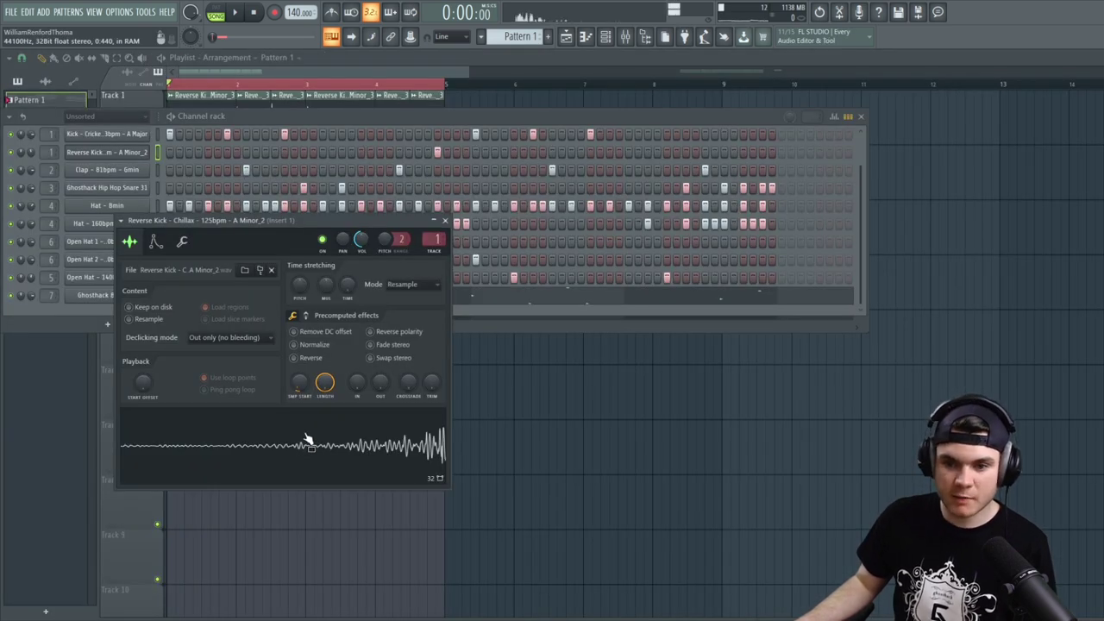
left_click(445, 221)
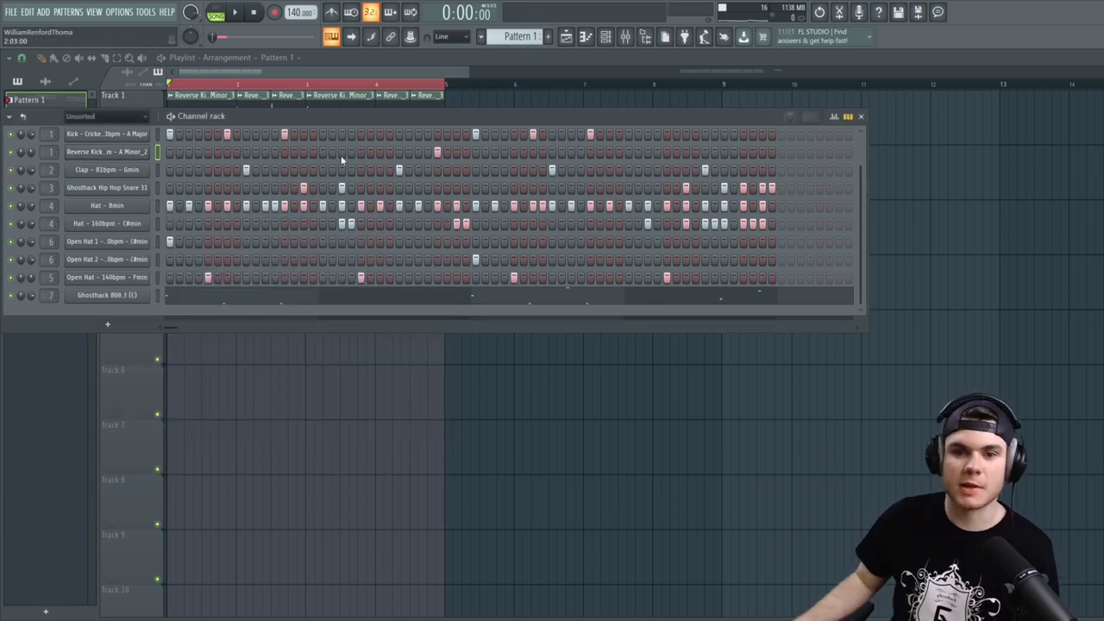
Play the beat, then view the Ghosthack 808 channel's notes in the piano roll
key("space")
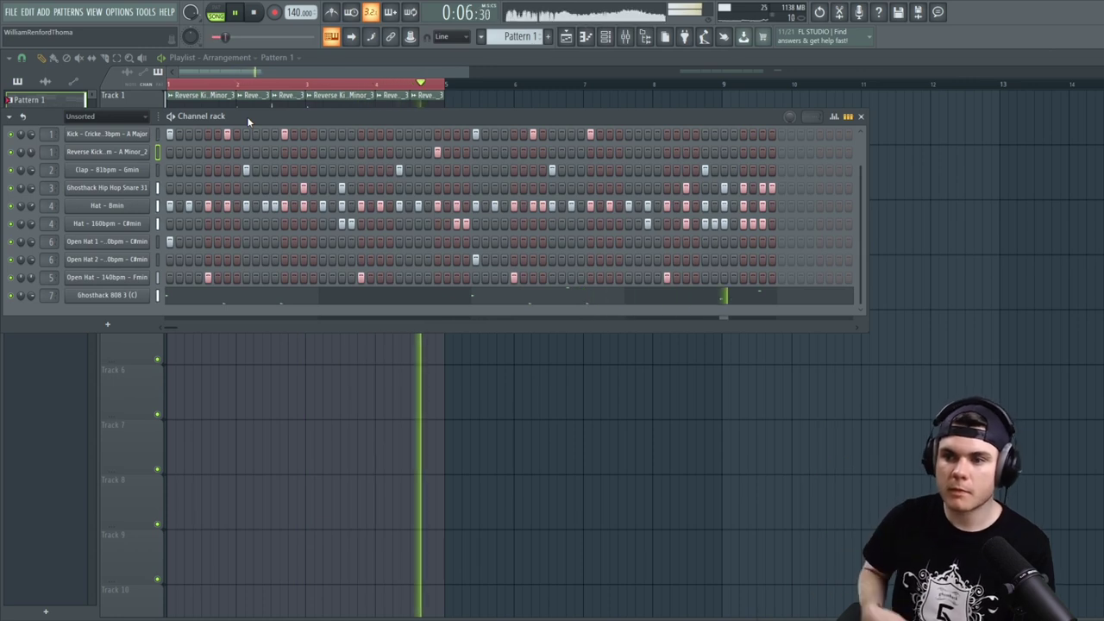
key("space")
left_click(265, 300)
scroll(296, 216, "up", 5)
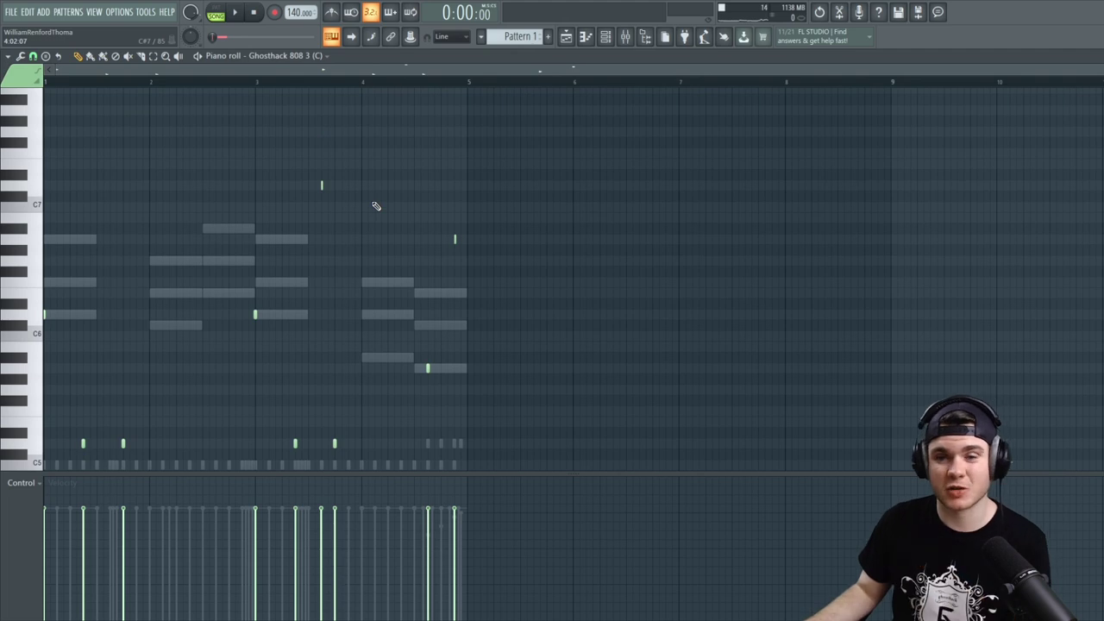
Return to the playlist and bring up the mixer on the reverse kick's Insert 20
key("F5")
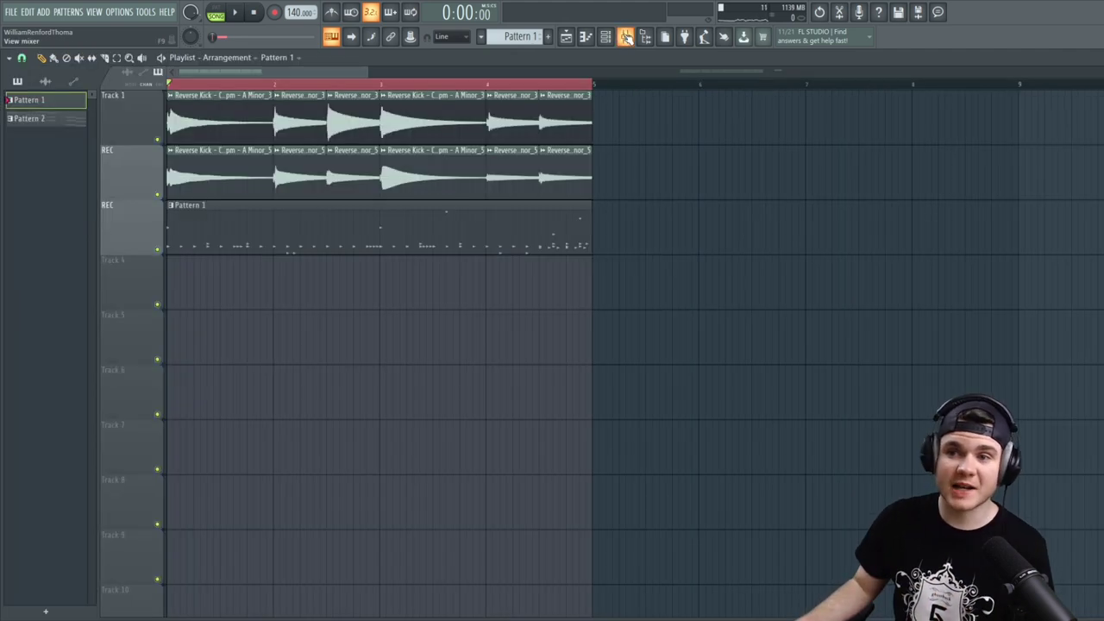
double_click(318, 128)
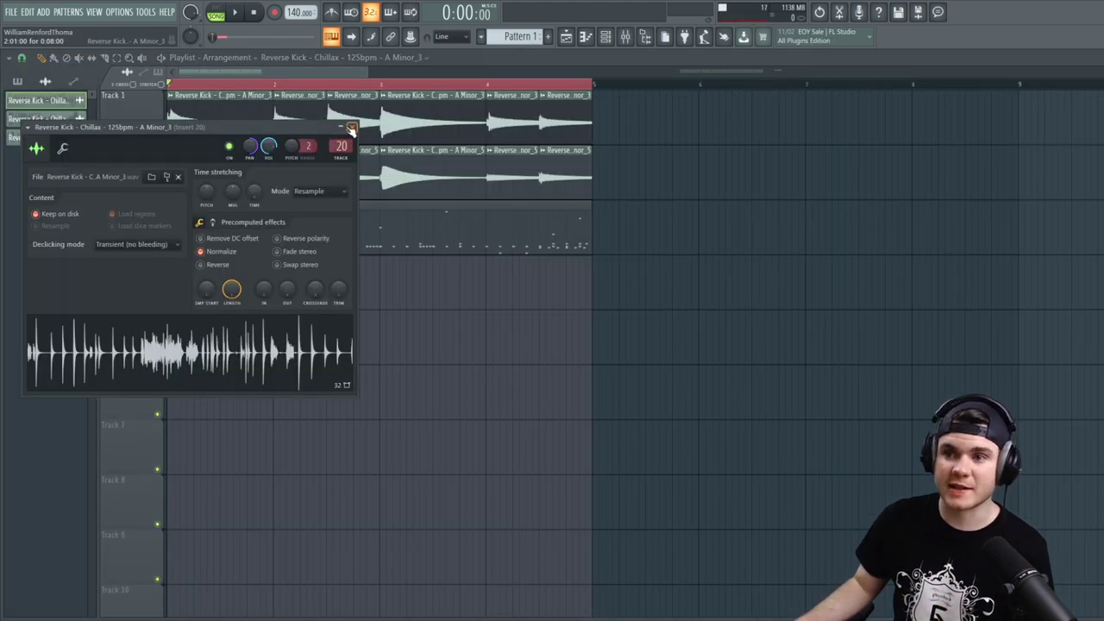
left_click(351, 128)
key("F9")
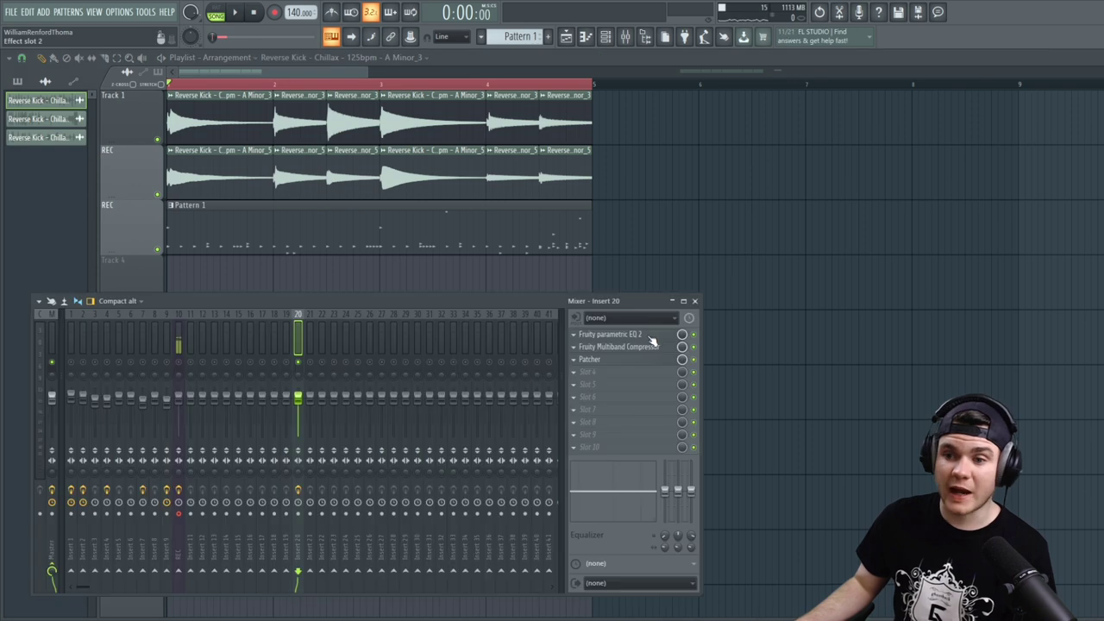
Load Fruity Chorus into empty slot 4 of Insert 20 and listen to it
left_click(593, 374)
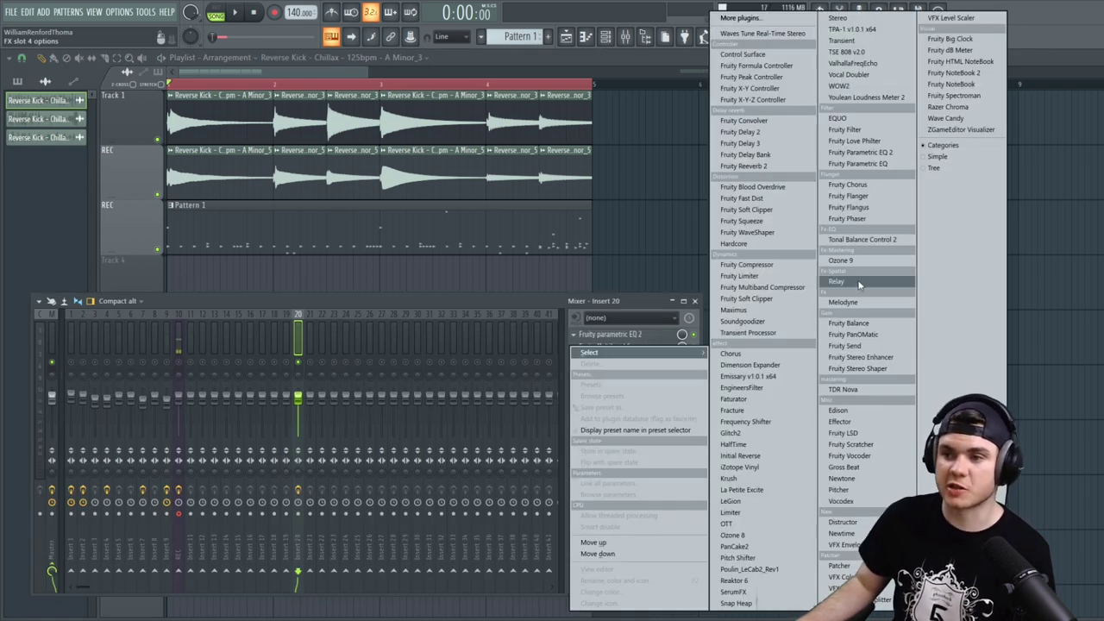
left_click(835, 185)
key("space")
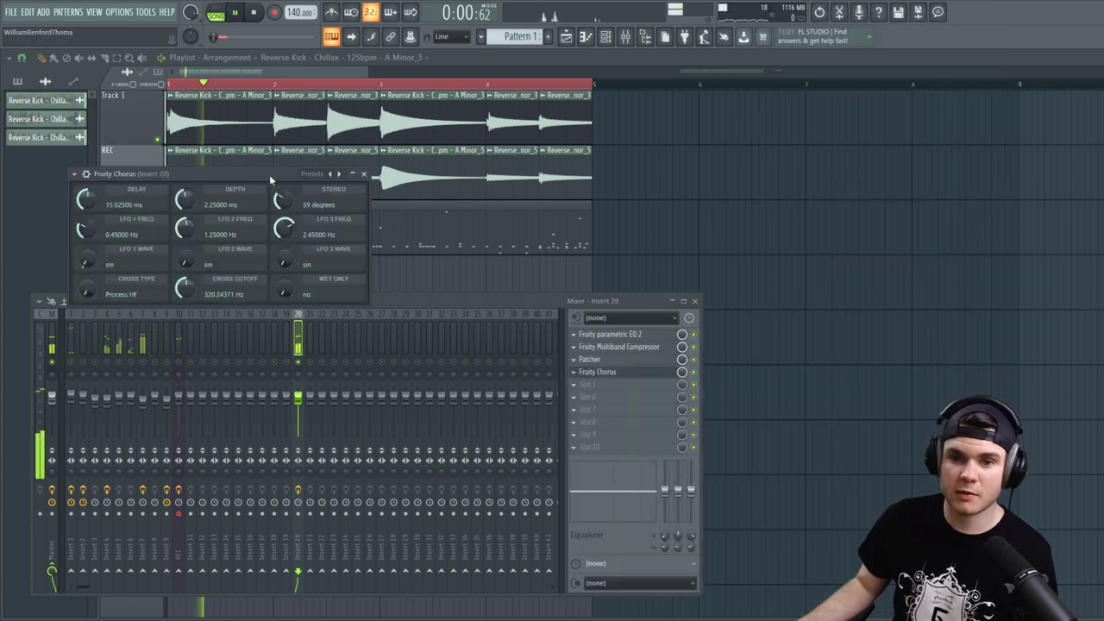
left_click_drag(269, 174, 405, 270)
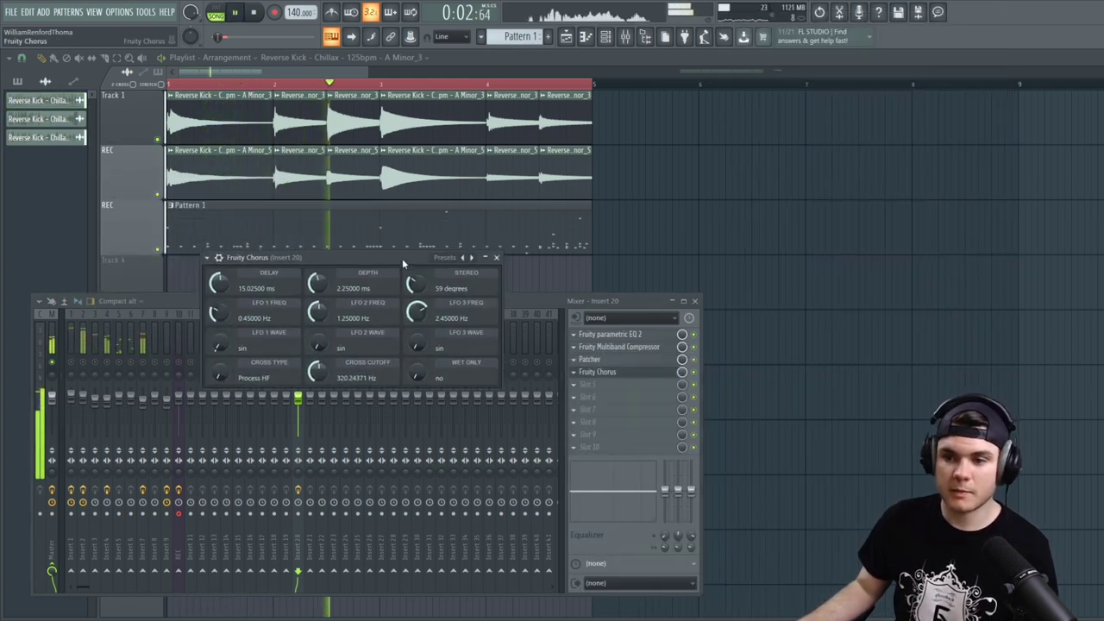
left_click(653, 344)
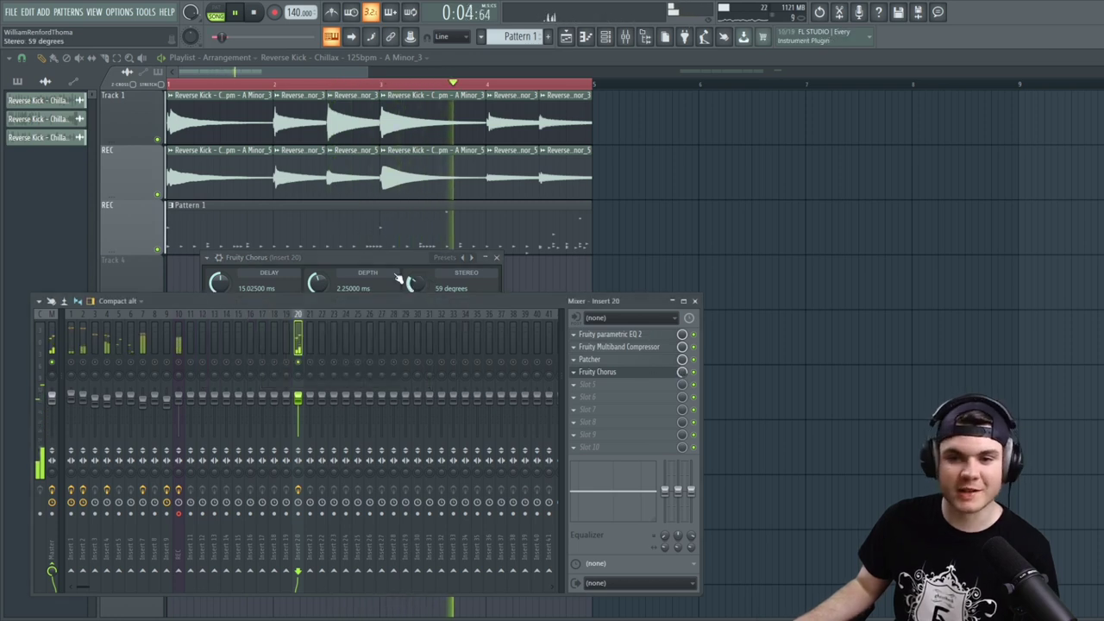
left_click(348, 266)
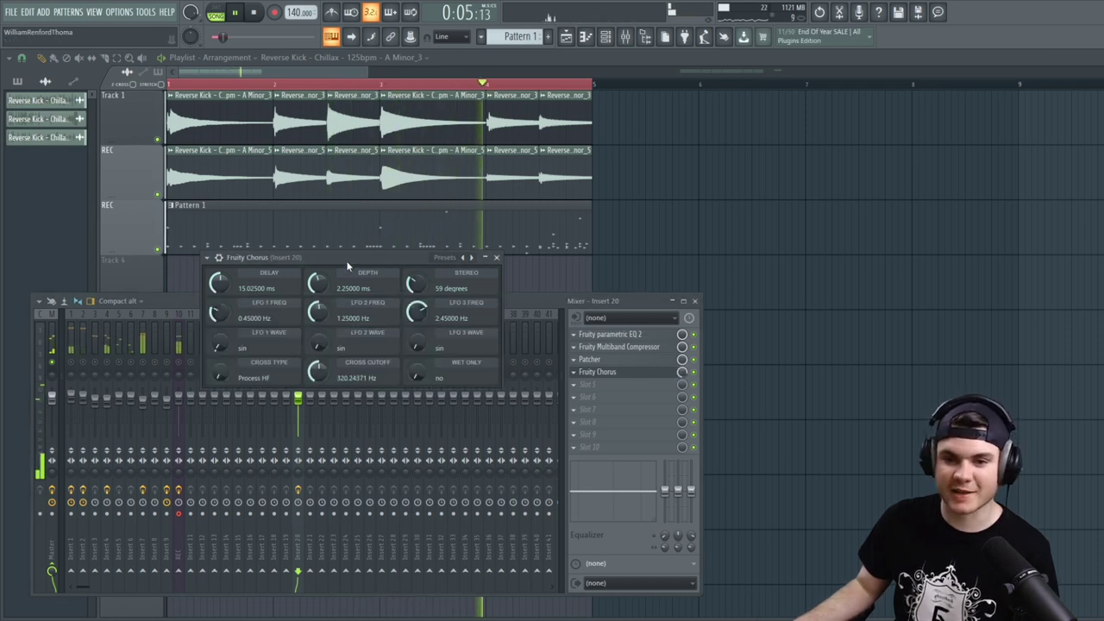
Close Fruity Chorus, audition the effects chain, and bring up another slot's plugin list
left_click(634, 376)
key("space")
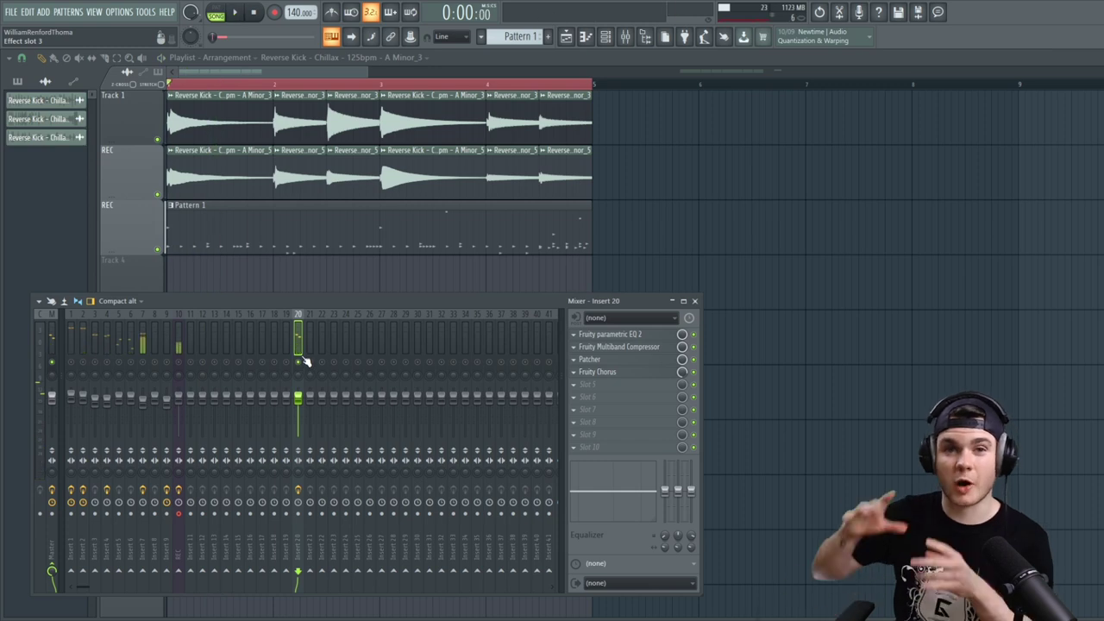
key("space")
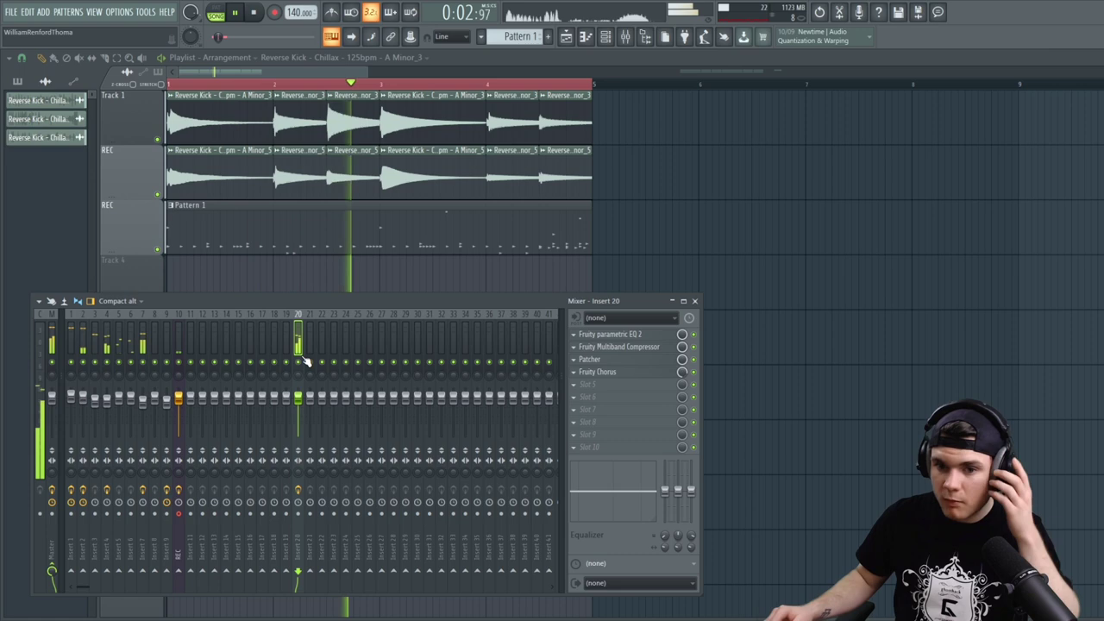
key("space")
left_click(574, 347)
mouse_move(638, 352)
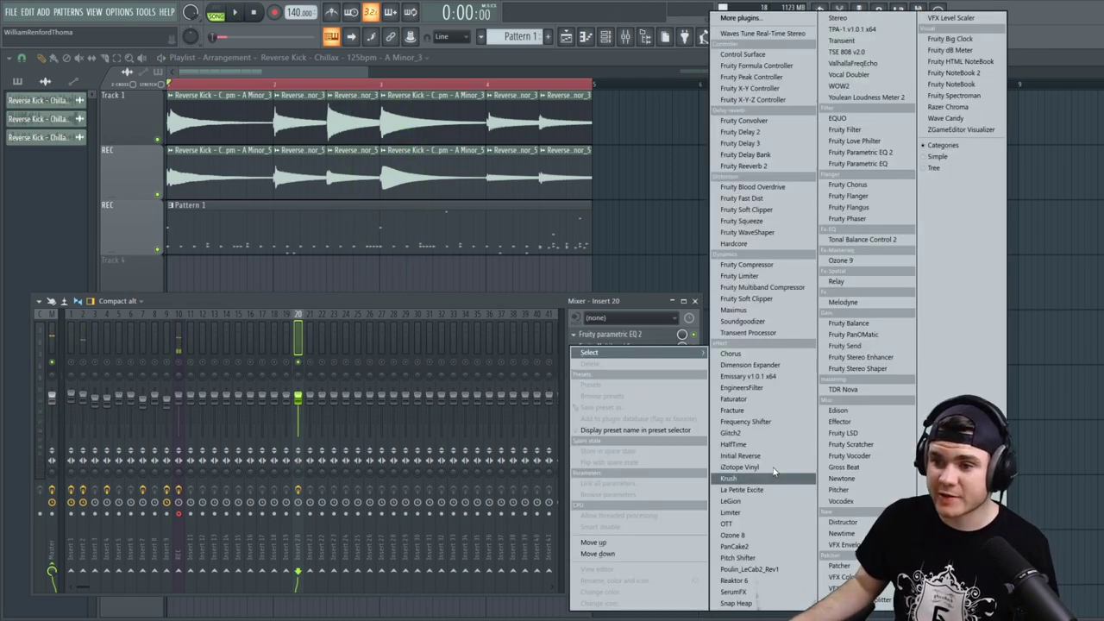
Load HalfTime on Insert 20 and lower its mix to about 63%
left_click(733, 444)
left_click_drag(264, 236, 307, 252)
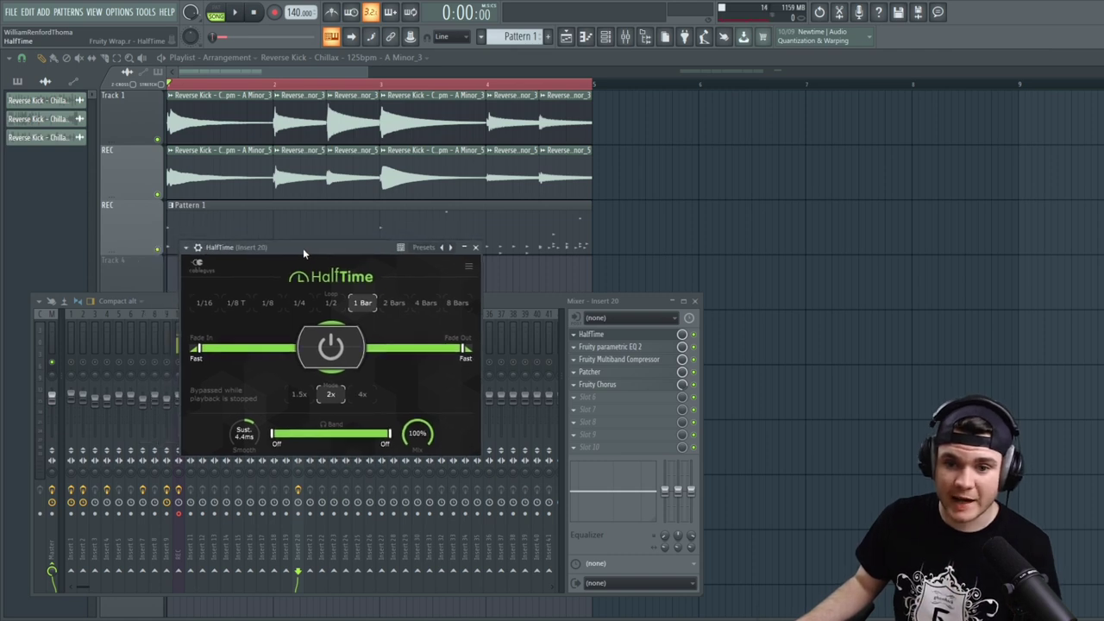
key("space")
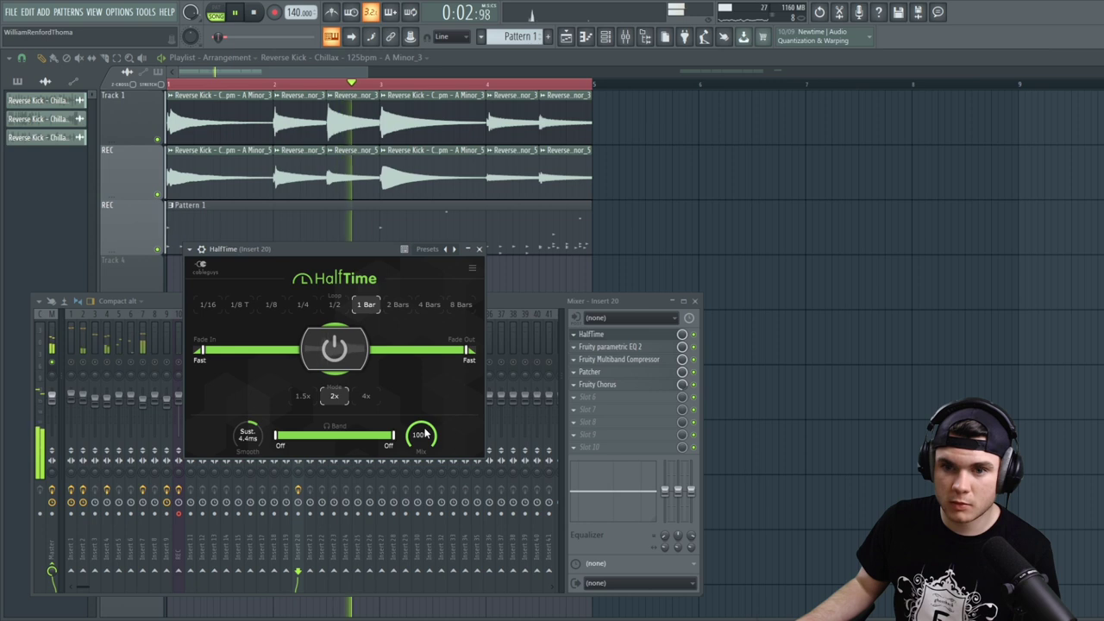
left_click_drag(424, 434, 425, 470)
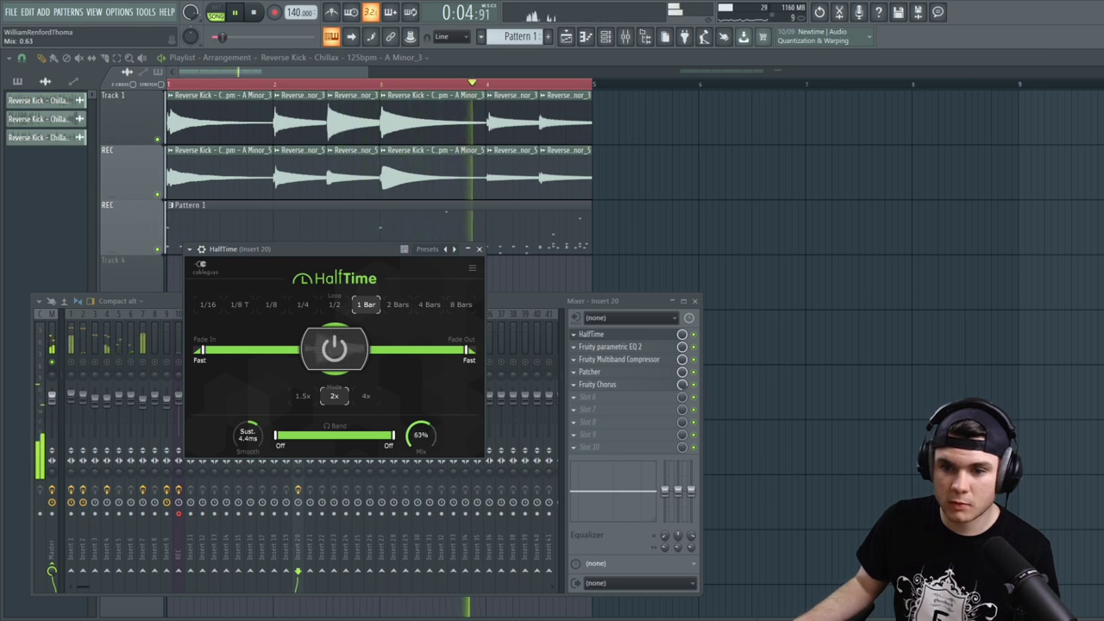
key("space")
left_click(297, 364)
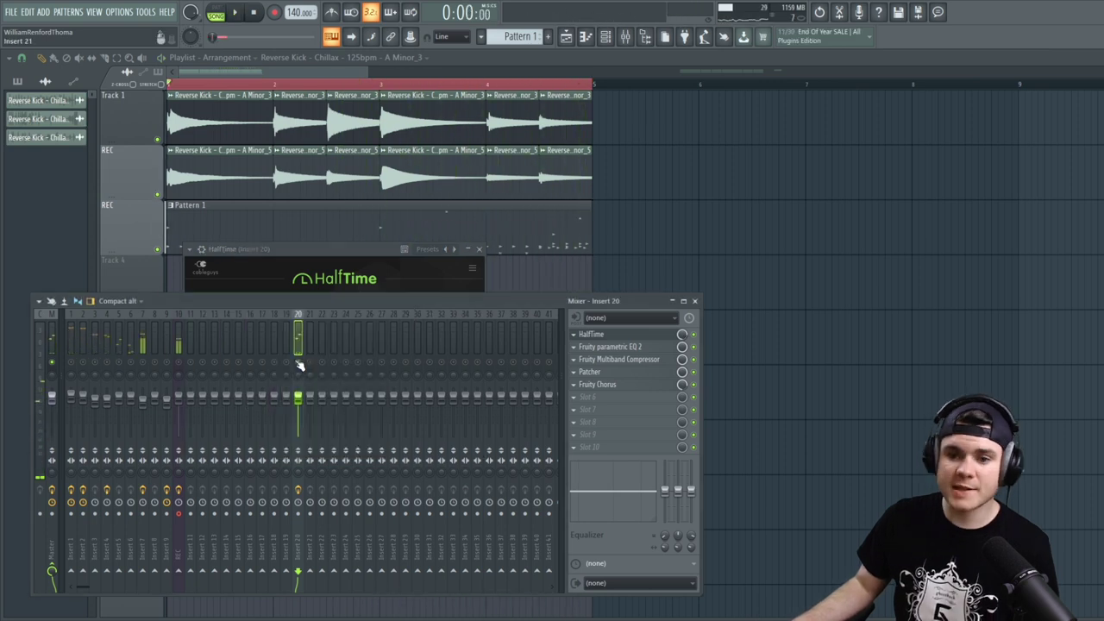
left_click(483, 249)
While playing, adjust the Fruity Parametric EQ 2 Band 1 high-pass cutoff
key("space")
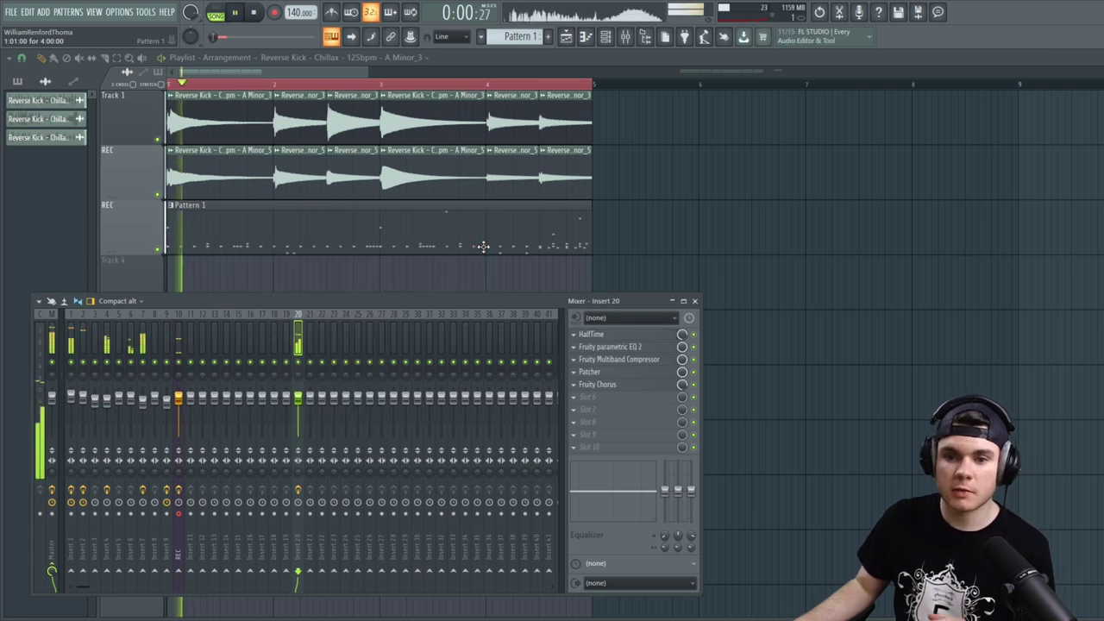
left_click(635, 348)
left_click_drag(155, 258, 59, 255)
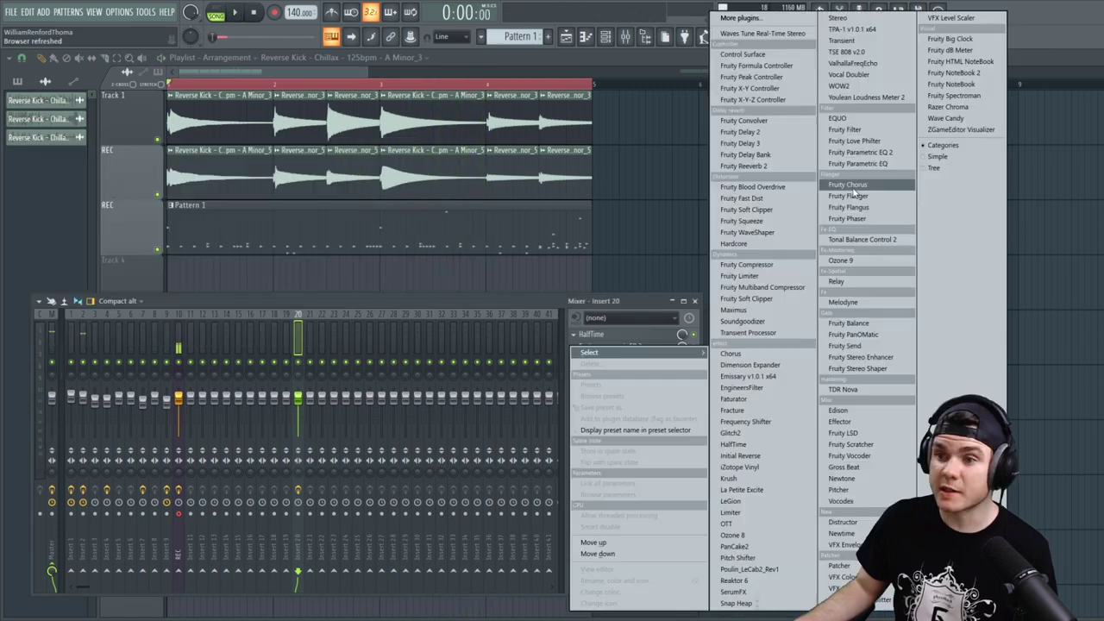
Add bypassed Fruity Reeverb 2 and Fruity Delay 3 with a 1255 Hz band-pass feedback filter
left_click(743, 166)
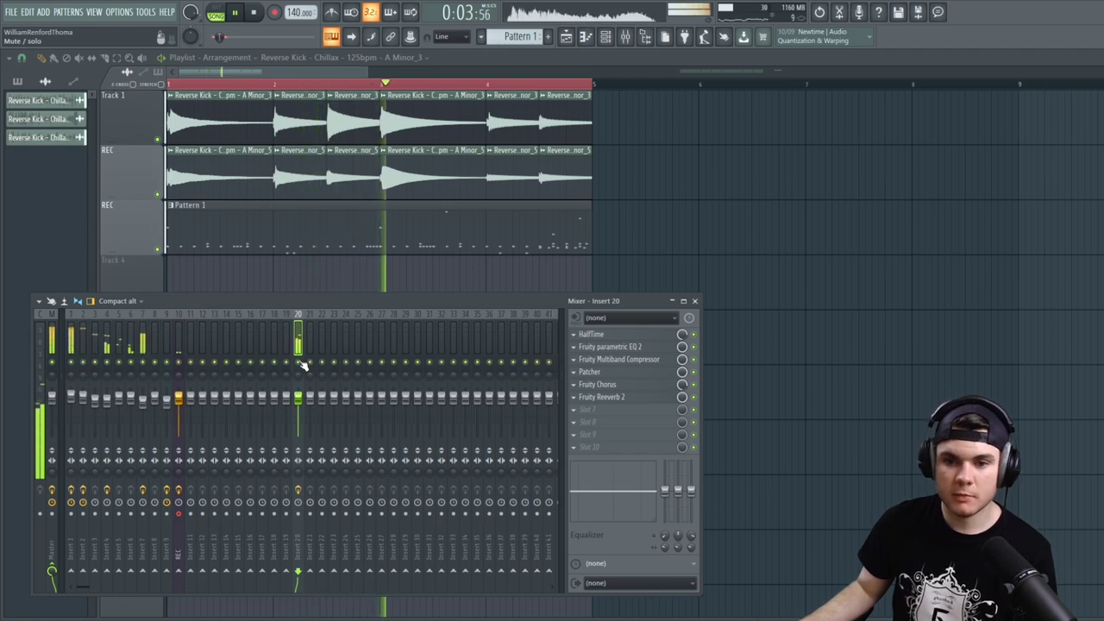
left_click(692, 397)
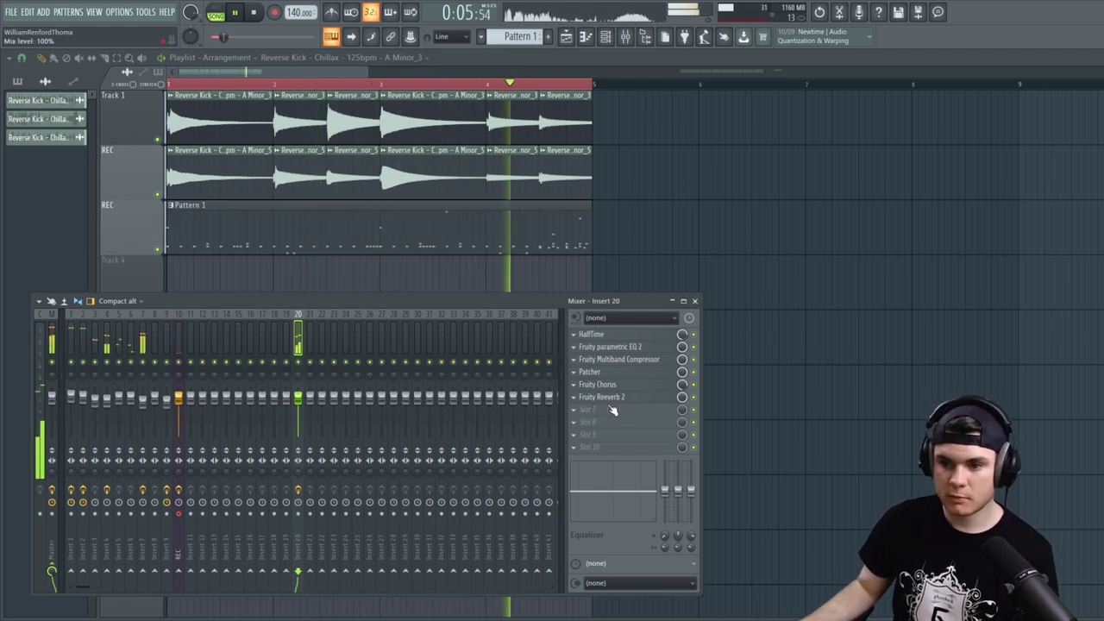
left_click(605, 418)
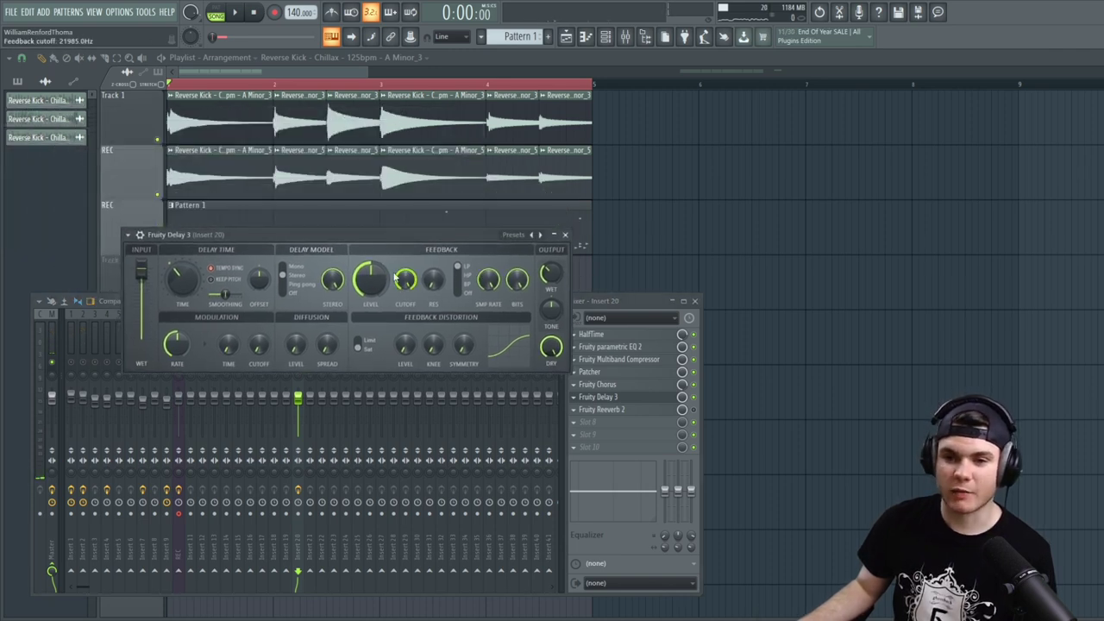
left_click(470, 284)
key("space")
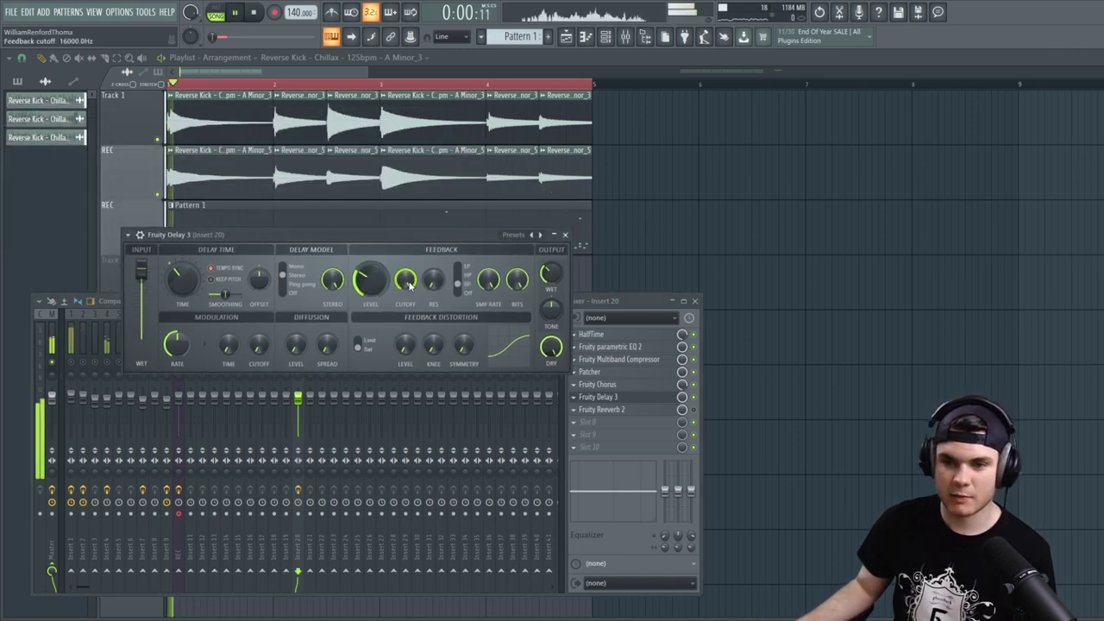
left_click_drag(405, 278, 404, 302)
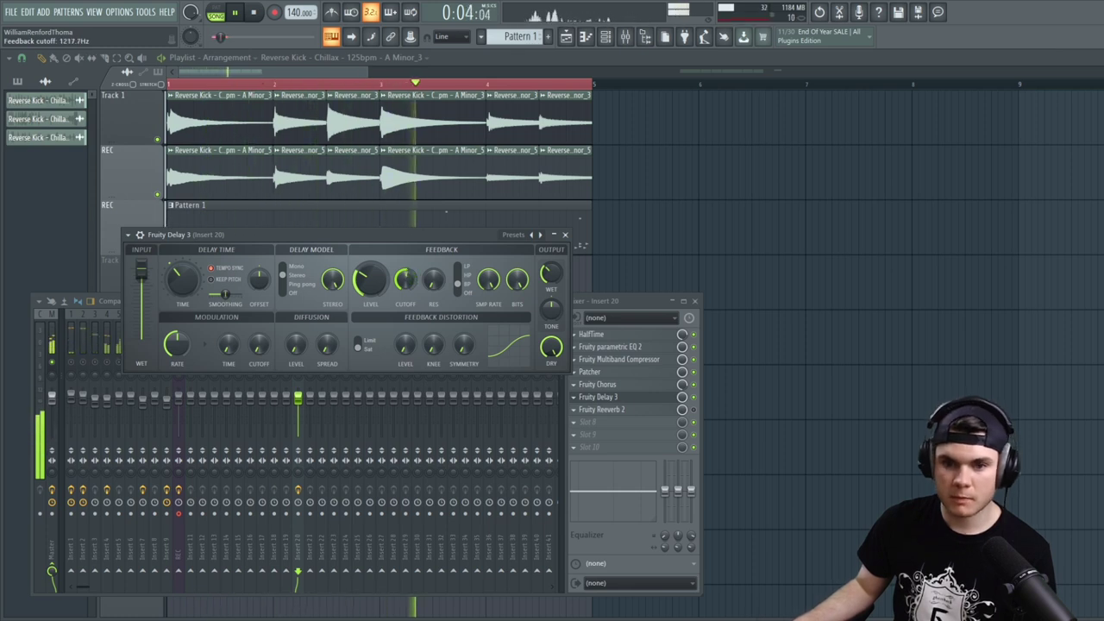
Close the Fruity Delay 3 window and play the song through Insert 20's chain
left_click(604, 397)
key("space")
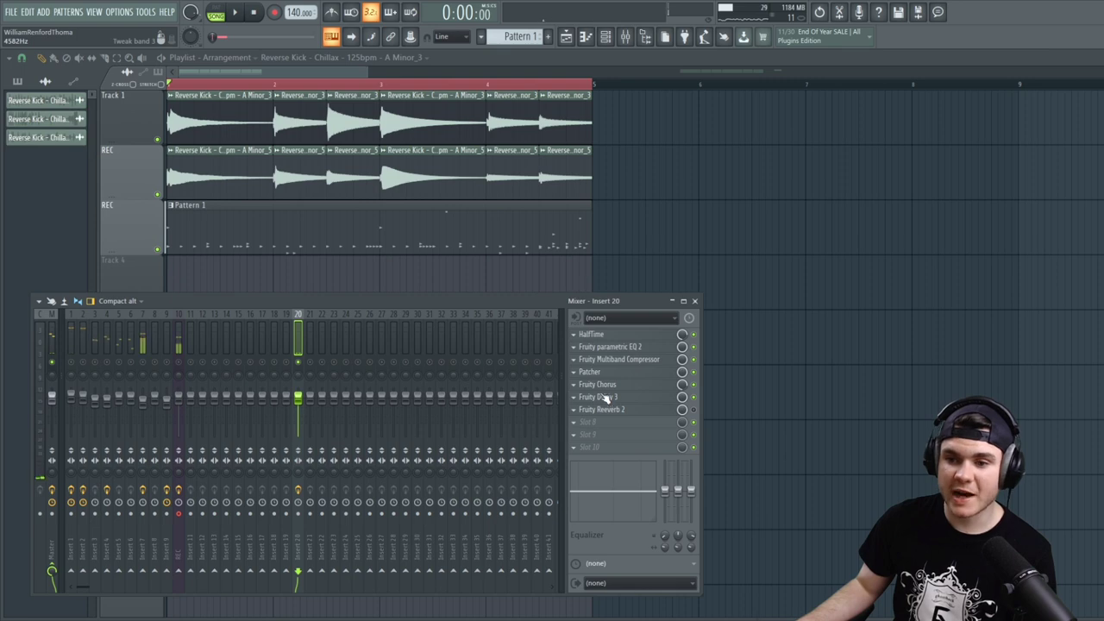
left_click(606, 397)
left_click(606, 397)
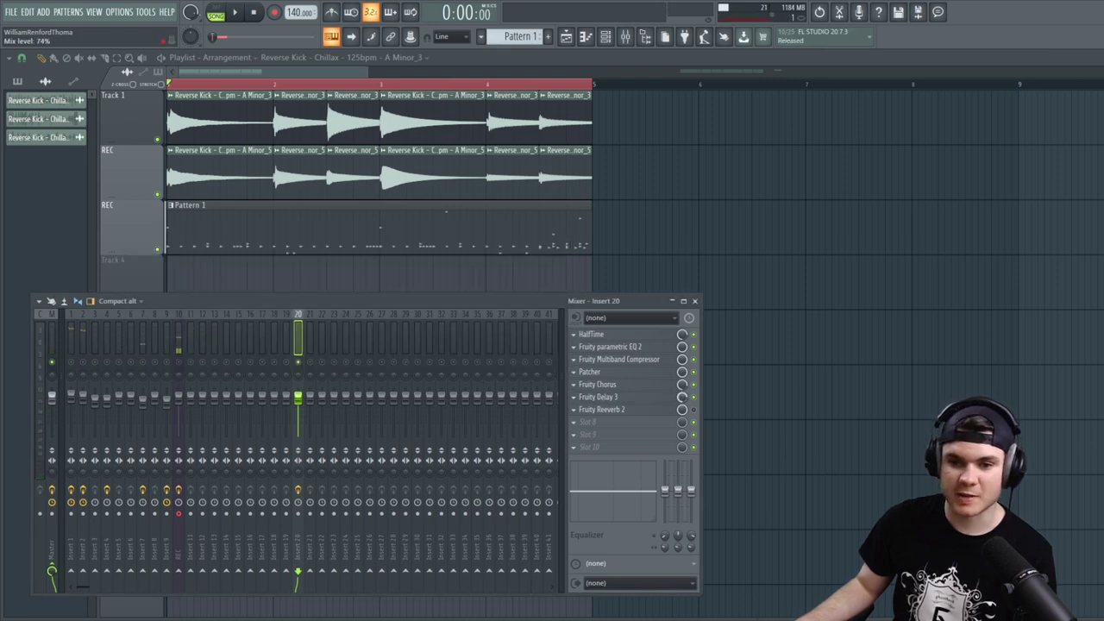
key("space")
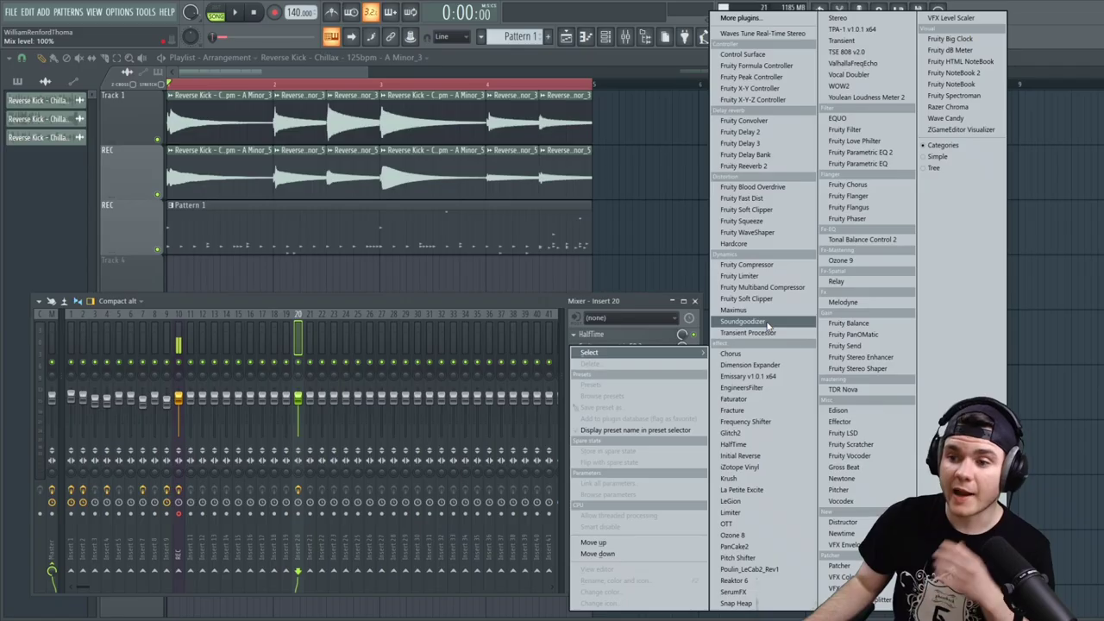
Load Initial Reverse on Insert 20 and set its dry/wet to about 77/23
left_click(748, 456)
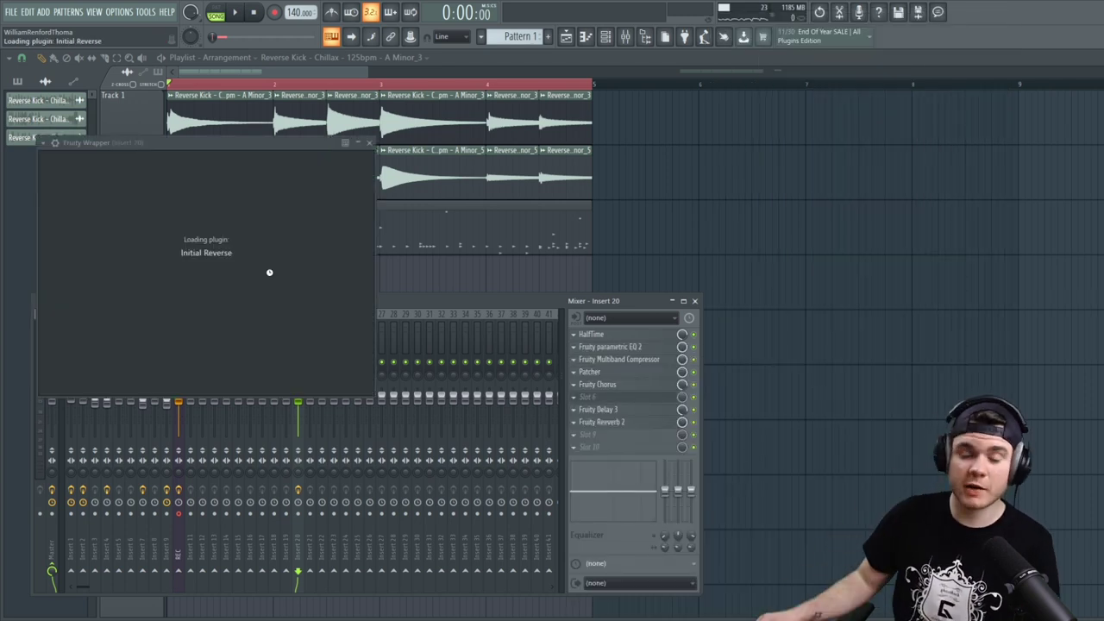
left_click_drag(208, 144, 426, 187)
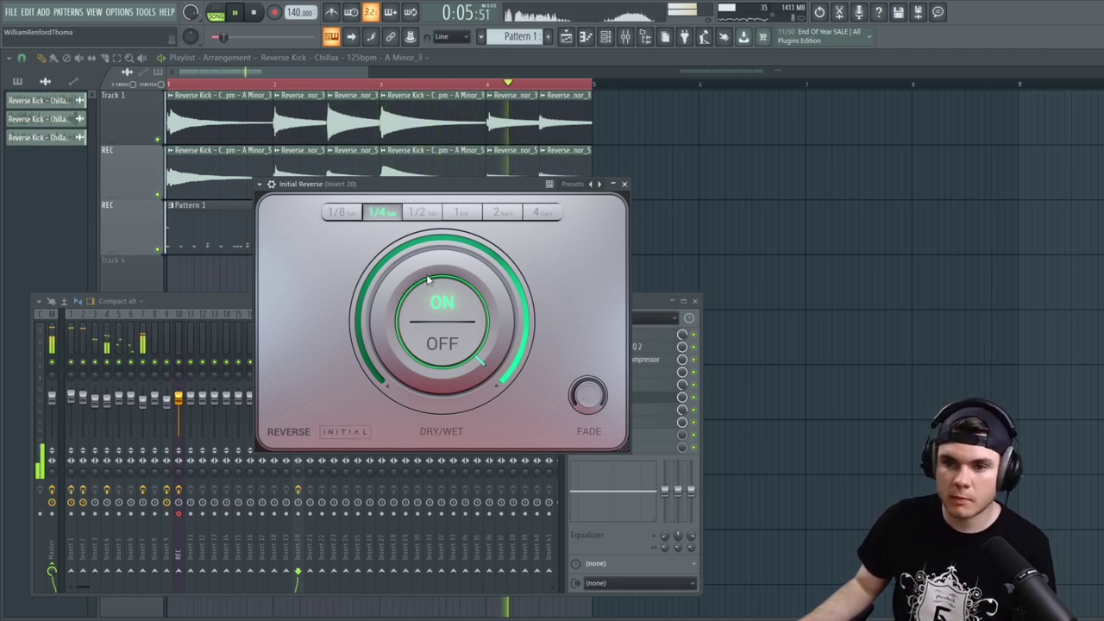
key("space")
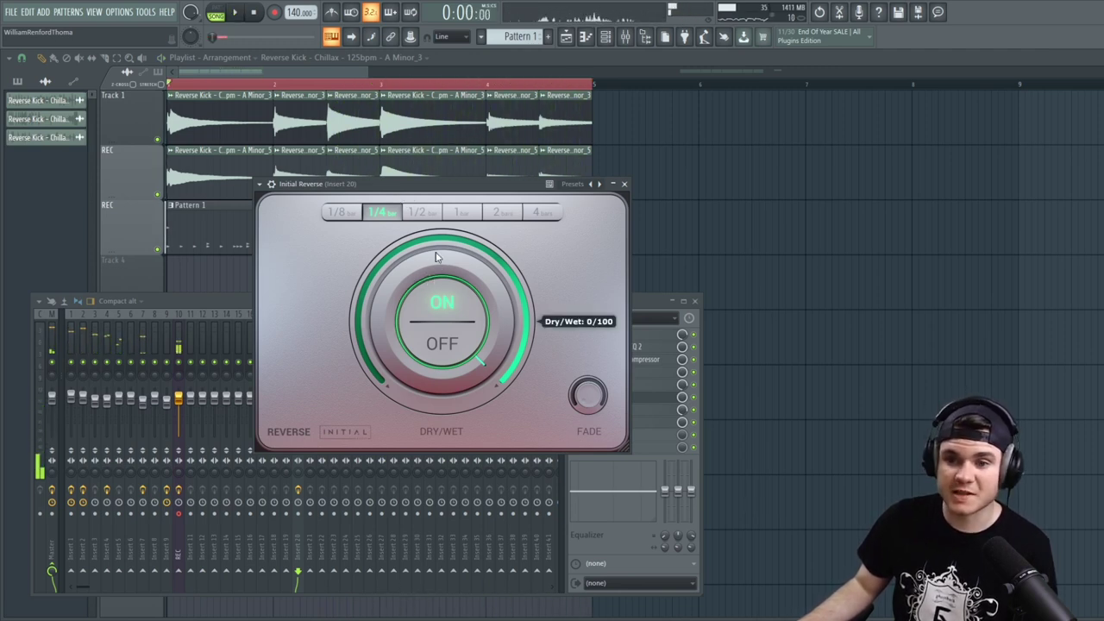
left_click_drag(436, 257, 433, 302)
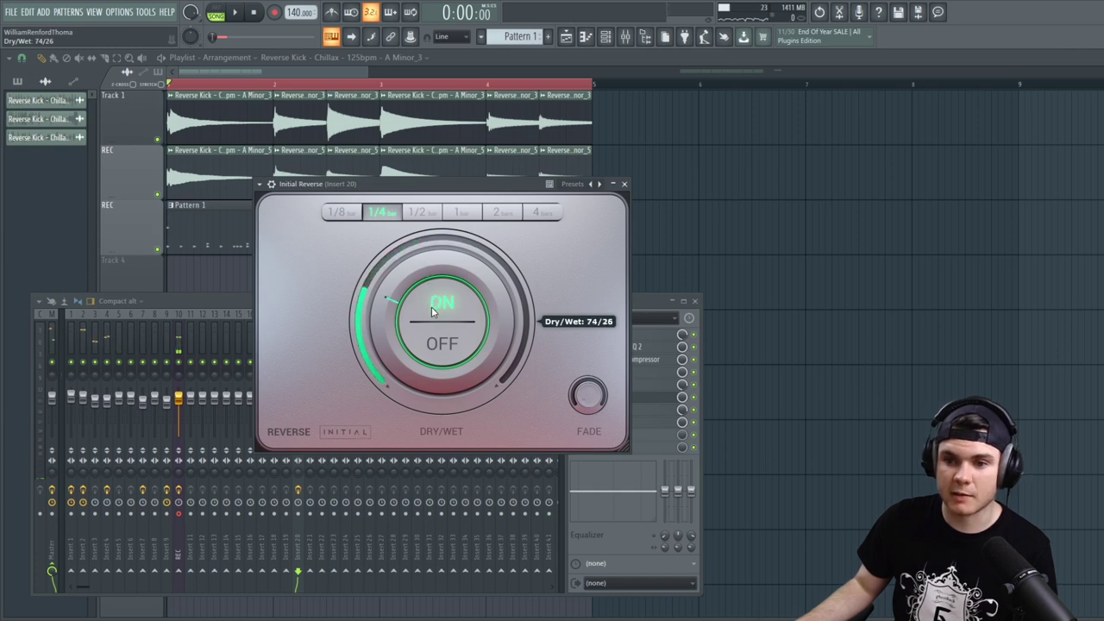
key("space")
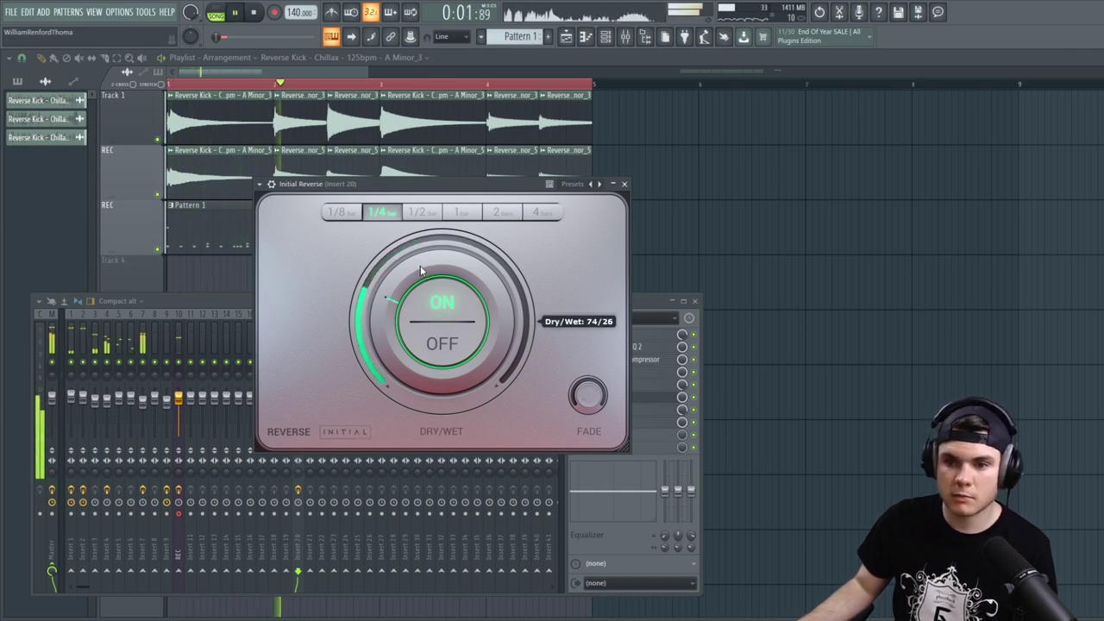
scroll(421, 271, "down", 2)
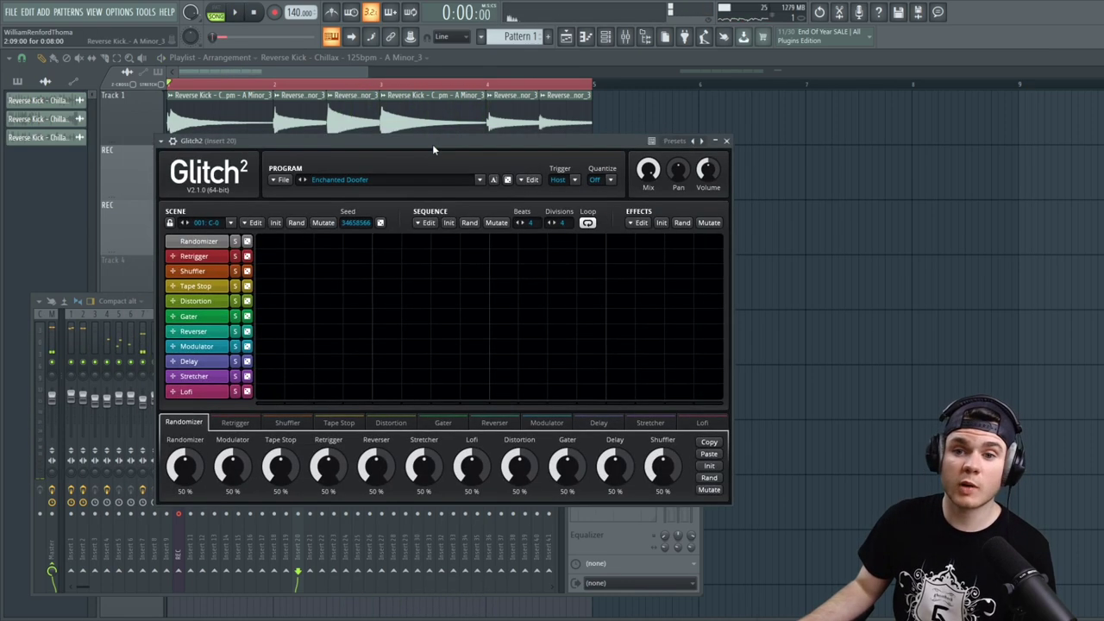
Rearrange the Glitch2 and mixer windows so insert 20's chain and the playlist stay visible
left_click_drag(433, 148, 381, 104)
left_click(700, 467)
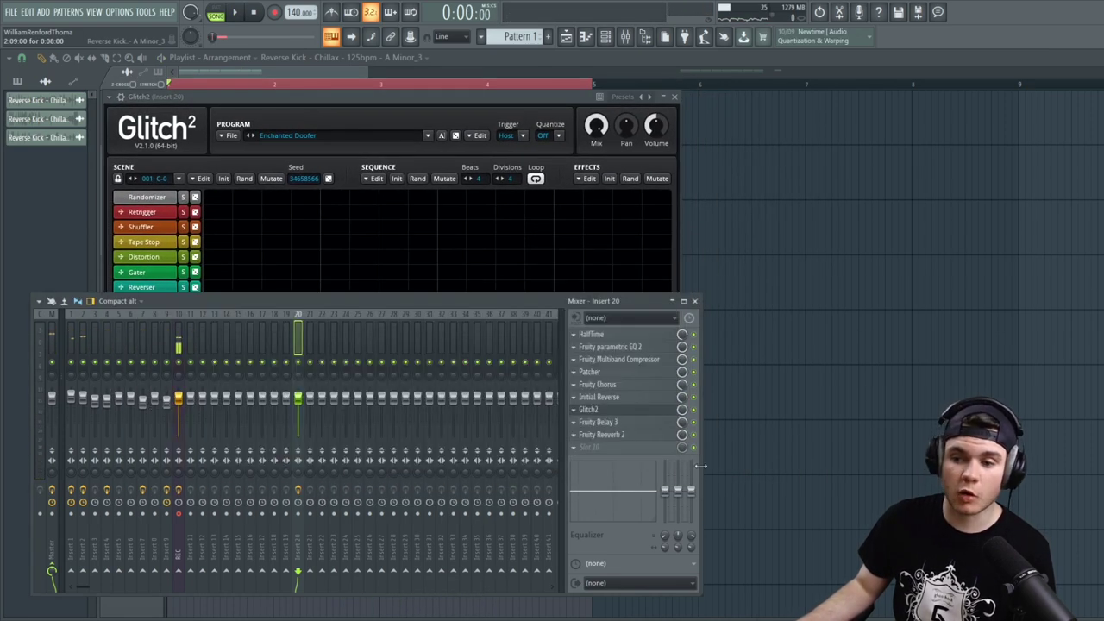
left_click(607, 412)
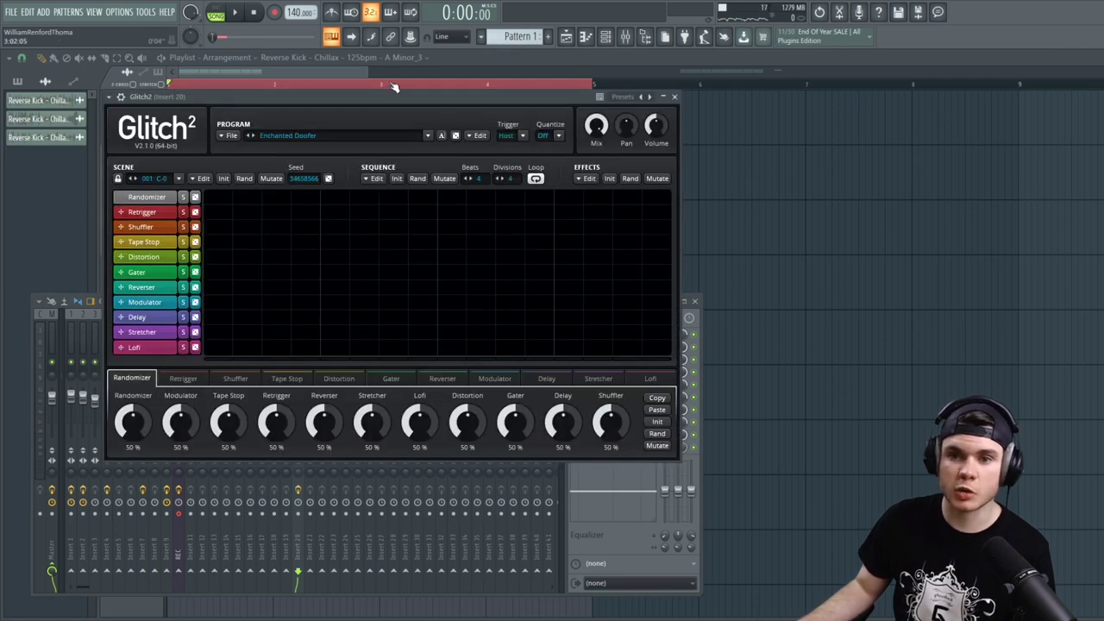
left_click_drag(389, 97, 425, 155)
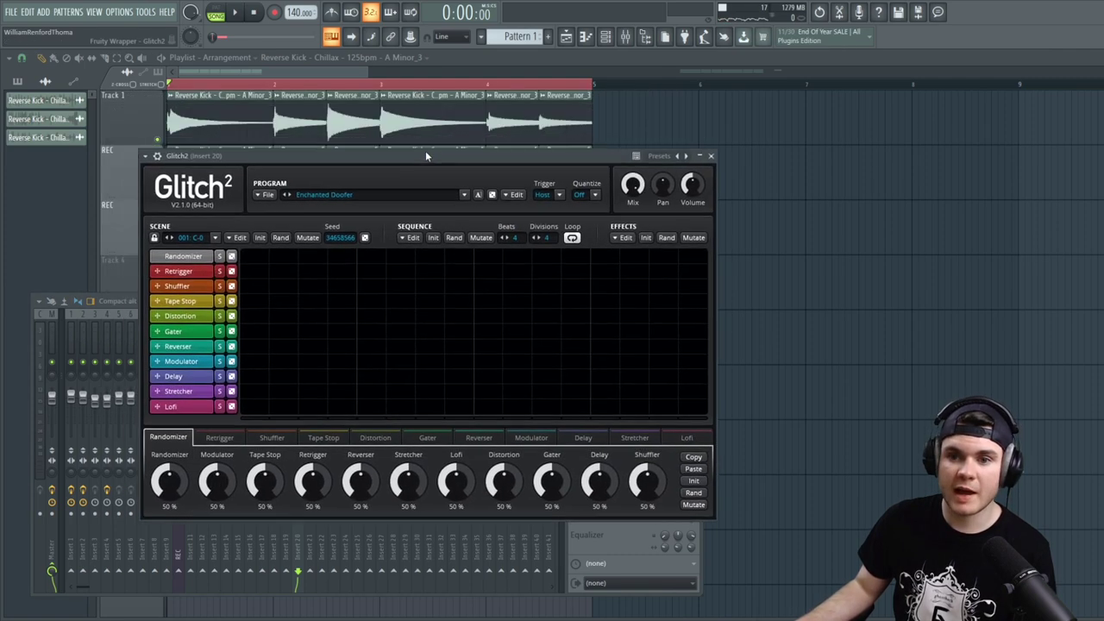
Re-randomize Glitch2's sequence during playback until it triggers Distortion, Reverser and Stretcher steps
left_click(455, 238)
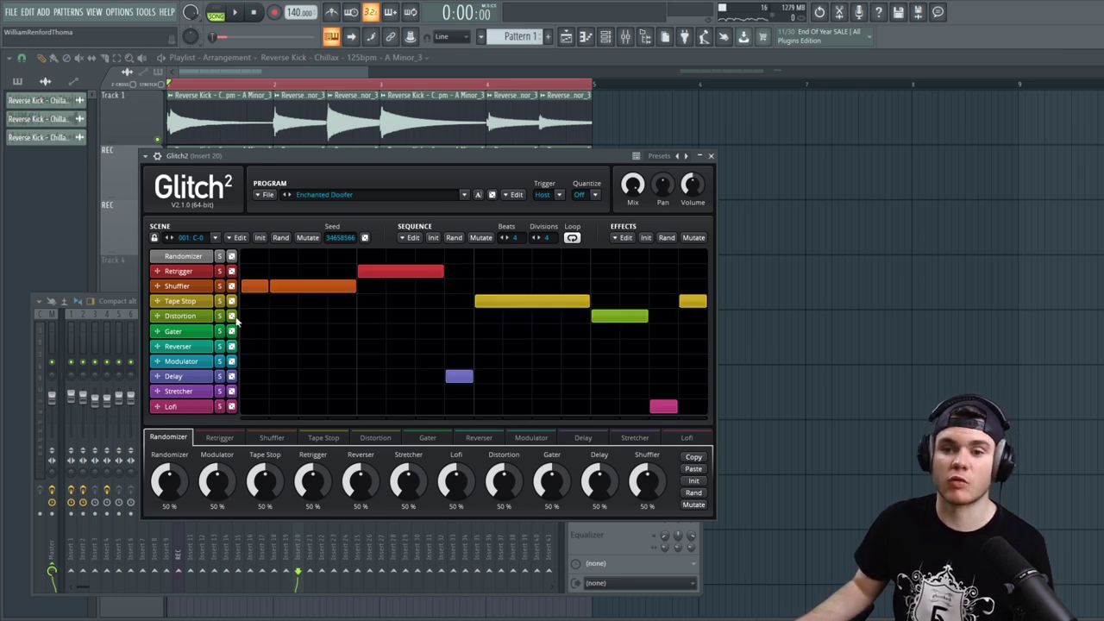
left_click(452, 238)
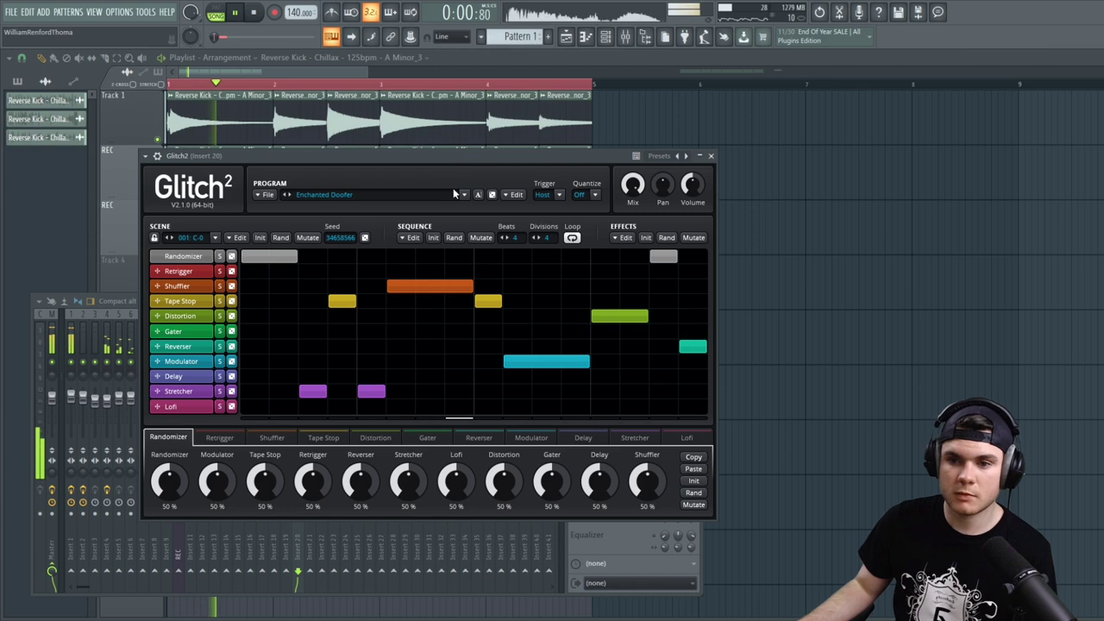
key("space")
left_click(453, 238)
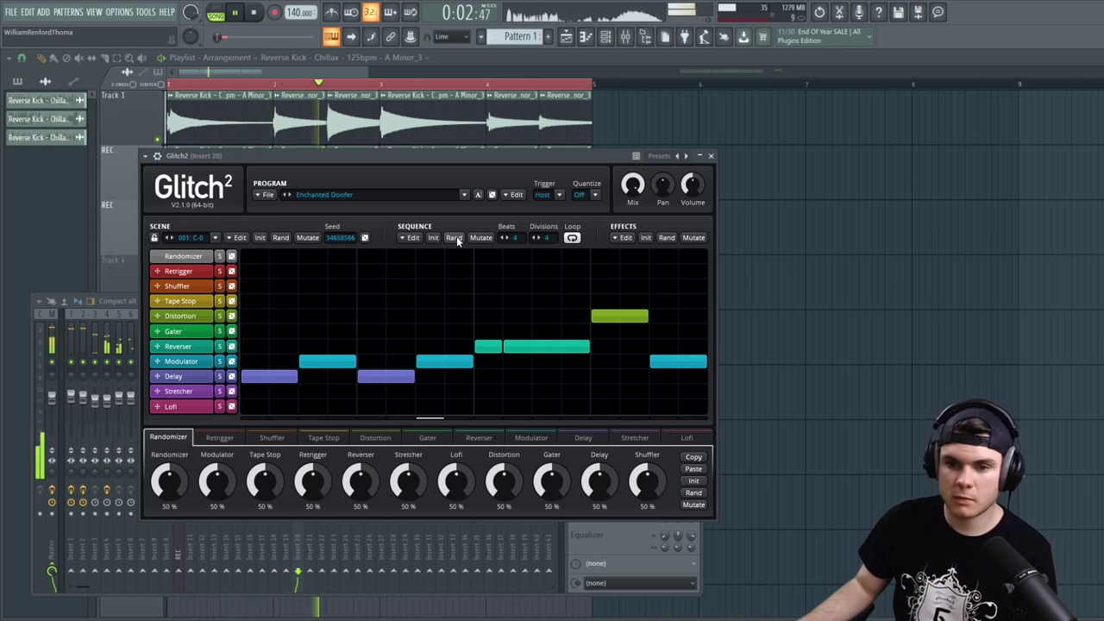
left_click(453, 238)
key("space")
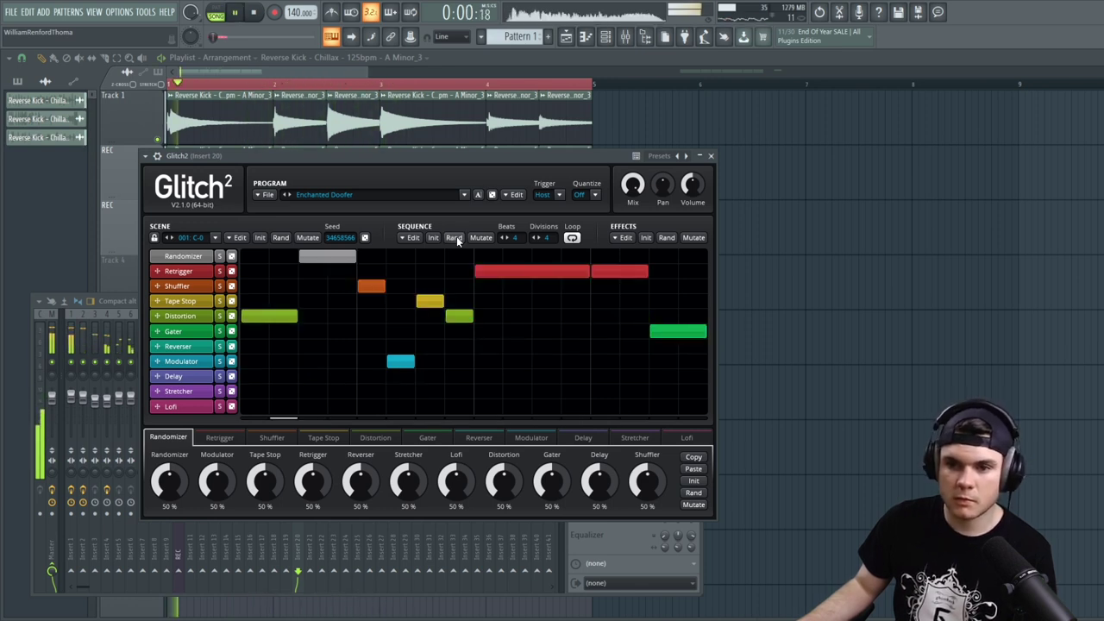
left_click(455, 239)
key("space")
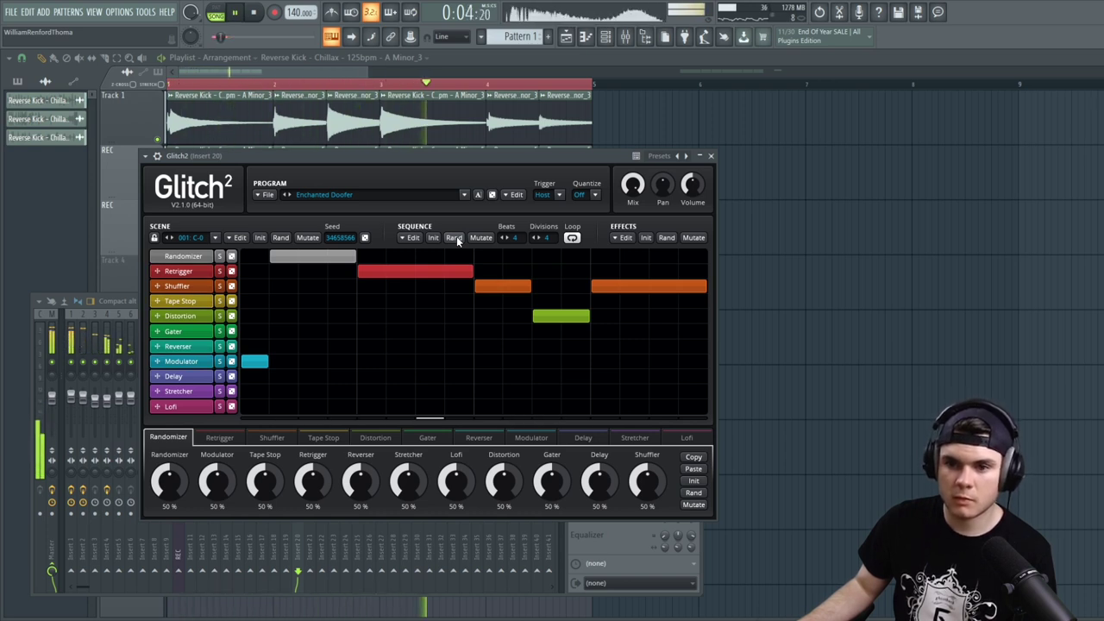
left_click(453, 238)
left_click_drag(420, 162, 417, 173)
key("space")
key("space")
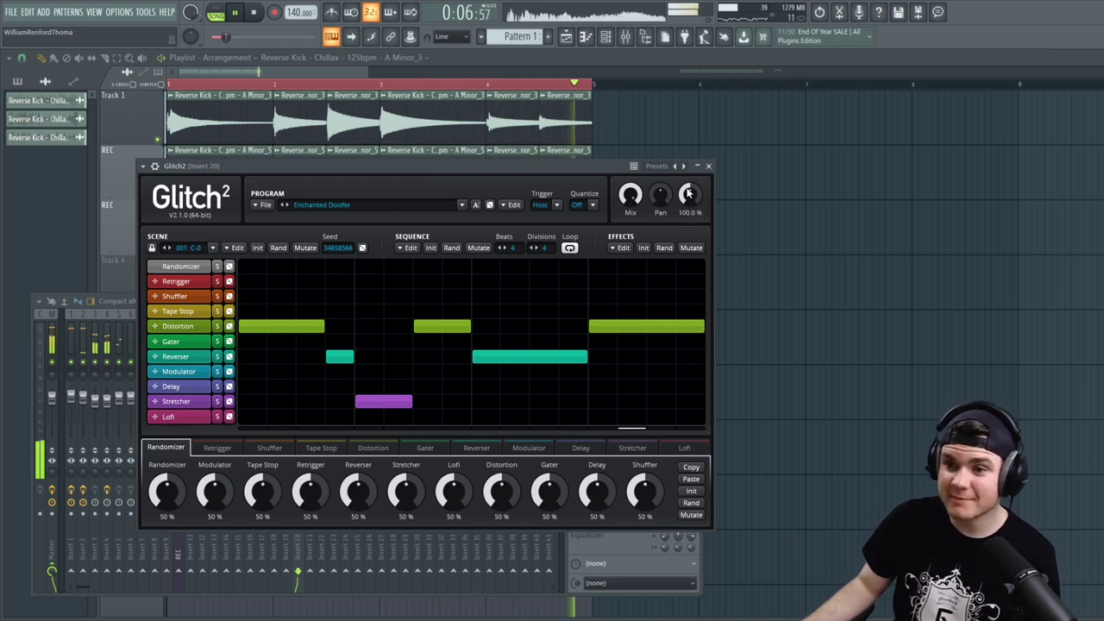
key("space")
left_click(634, 399)
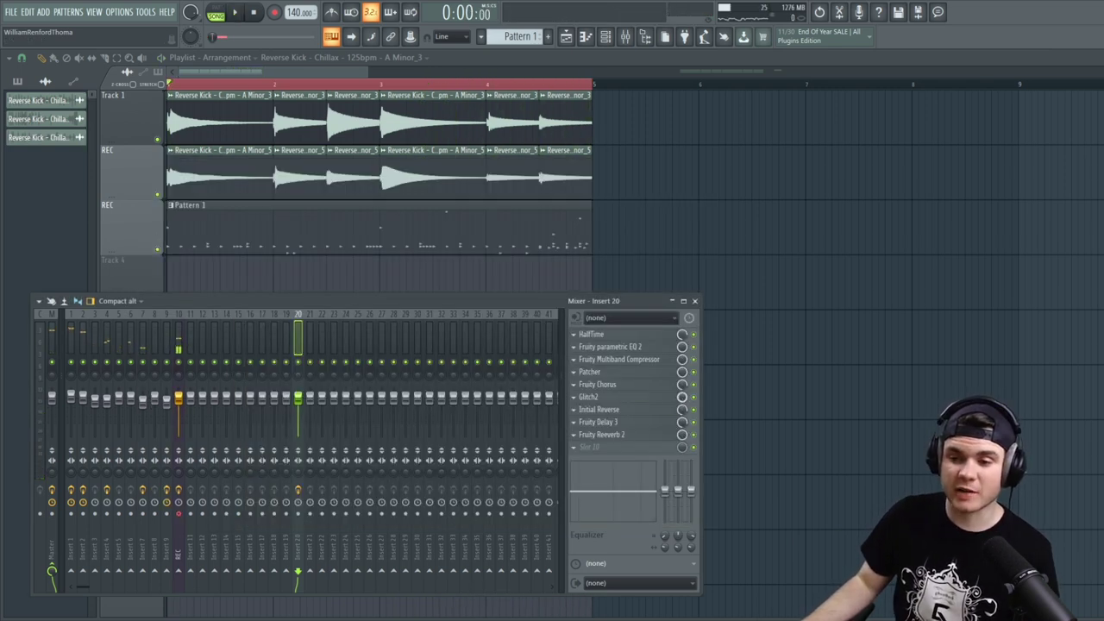
Play the playlist arrangement from the start to hear the two layered reverse-kick tracks
key("space")
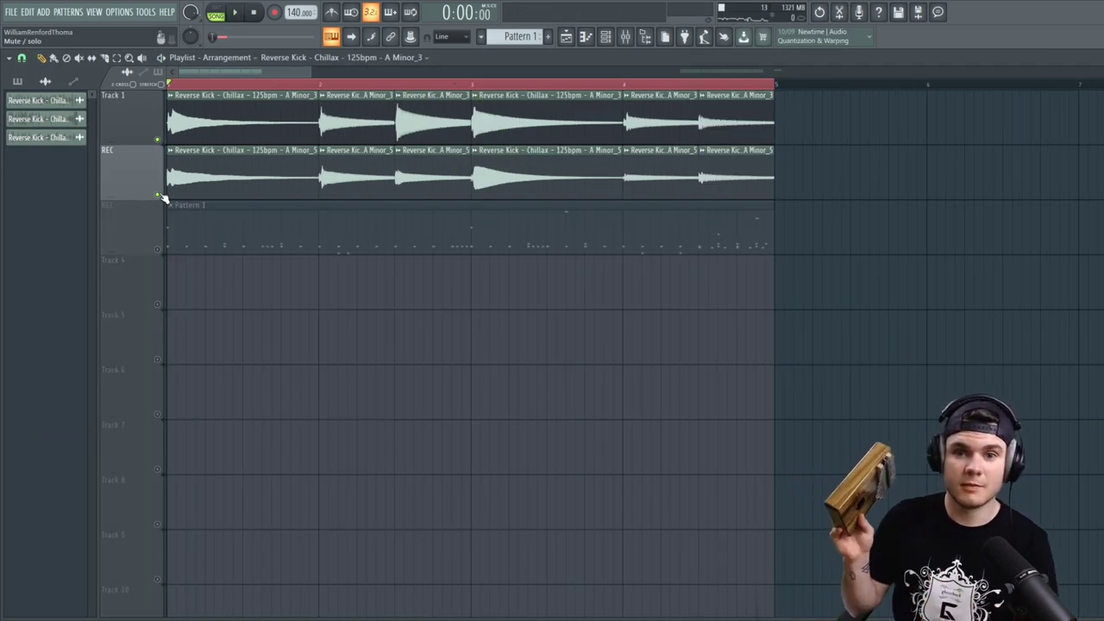
key("space")
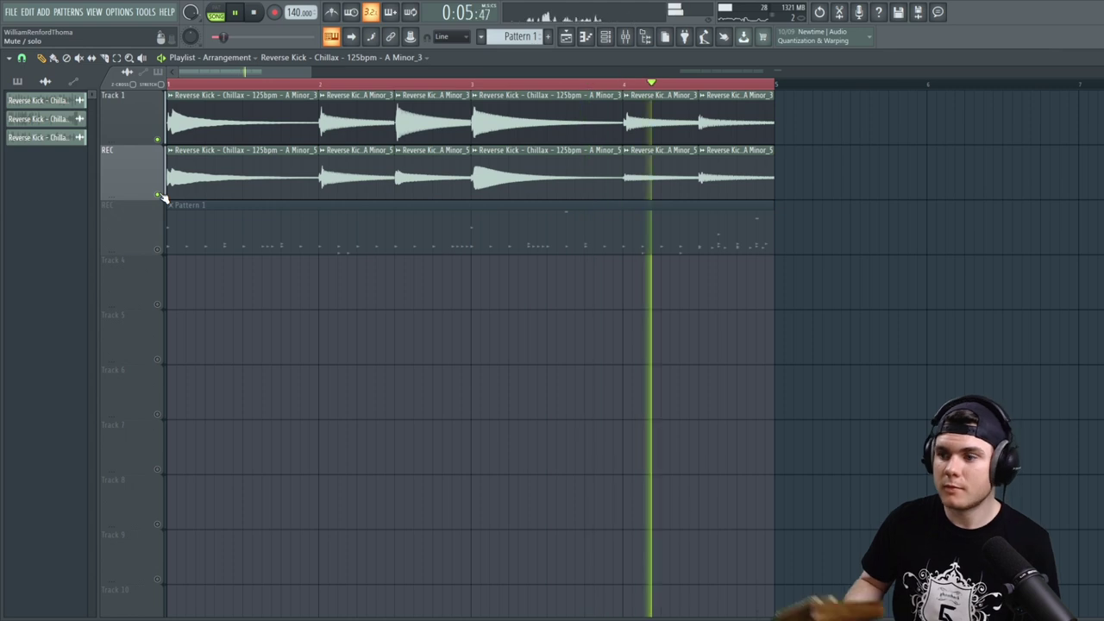
key("space")
Create a new pattern, add an Ample Guitar M II Lite channel and enable its hold pedal
left_click(550, 37)
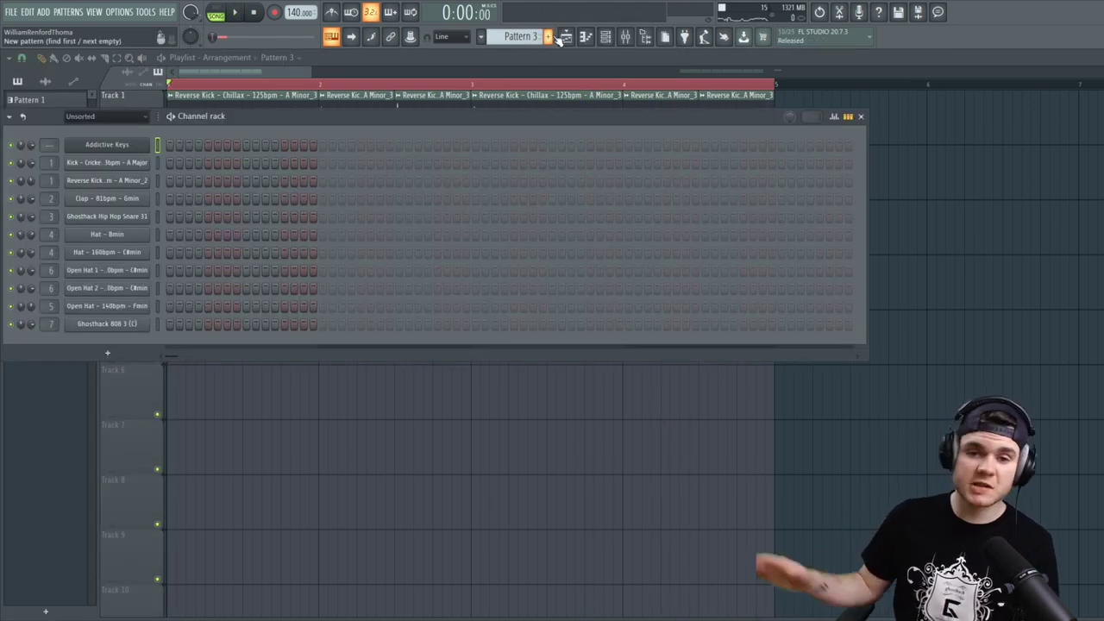
left_click(105, 355)
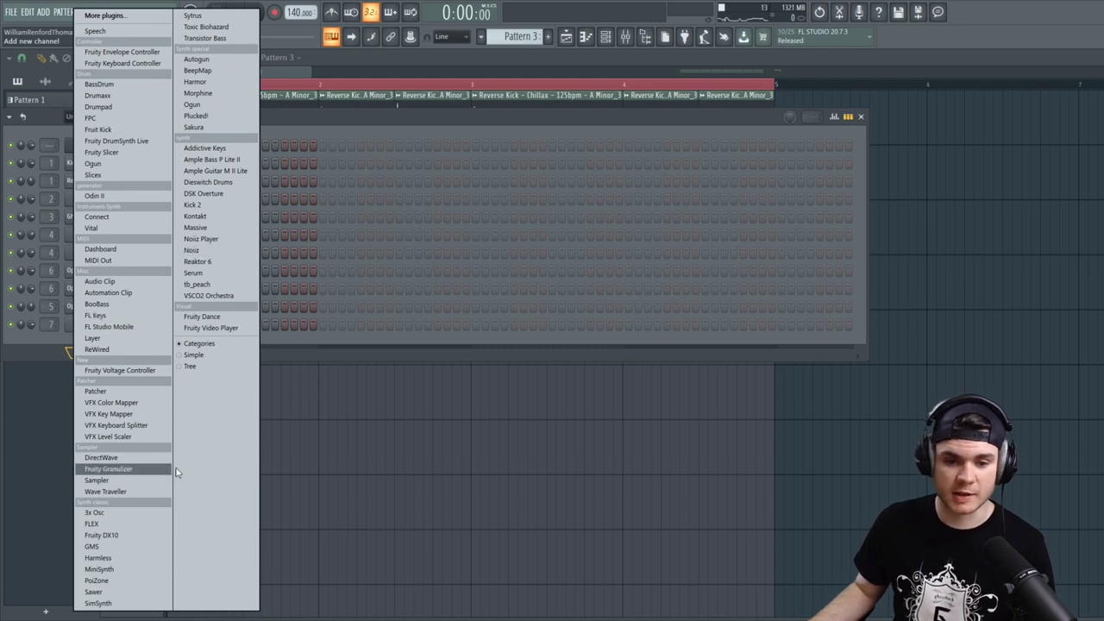
left_click(214, 170)
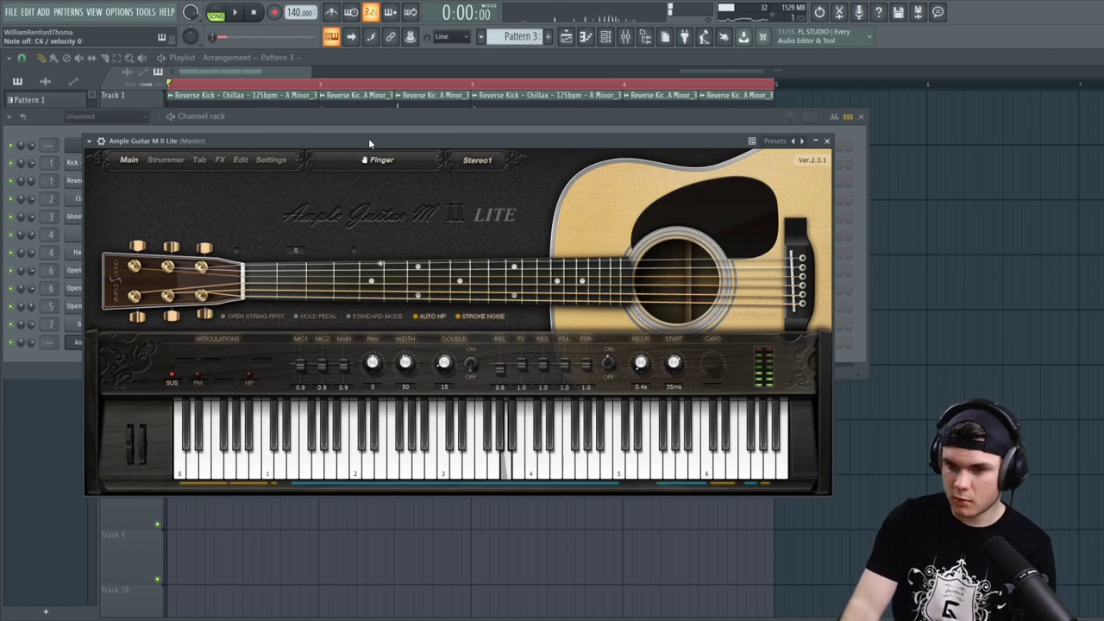
left_click(321, 316)
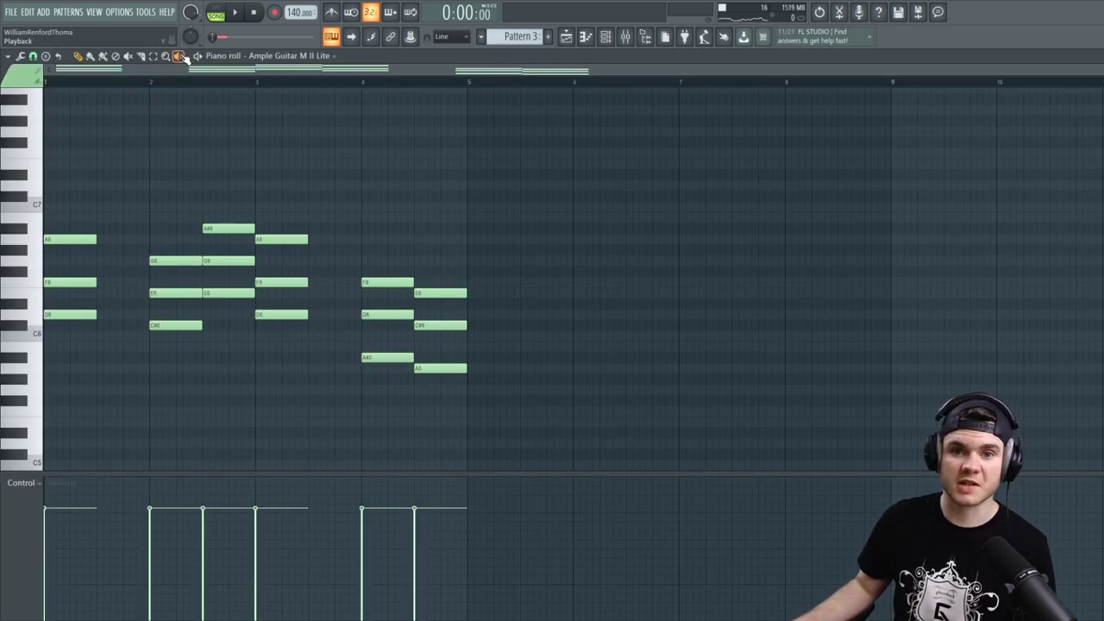
Raise the six notes of the last two guitar chords up one octave and audition them
key("space")
left_click_drag(499, 406, 333, 242)
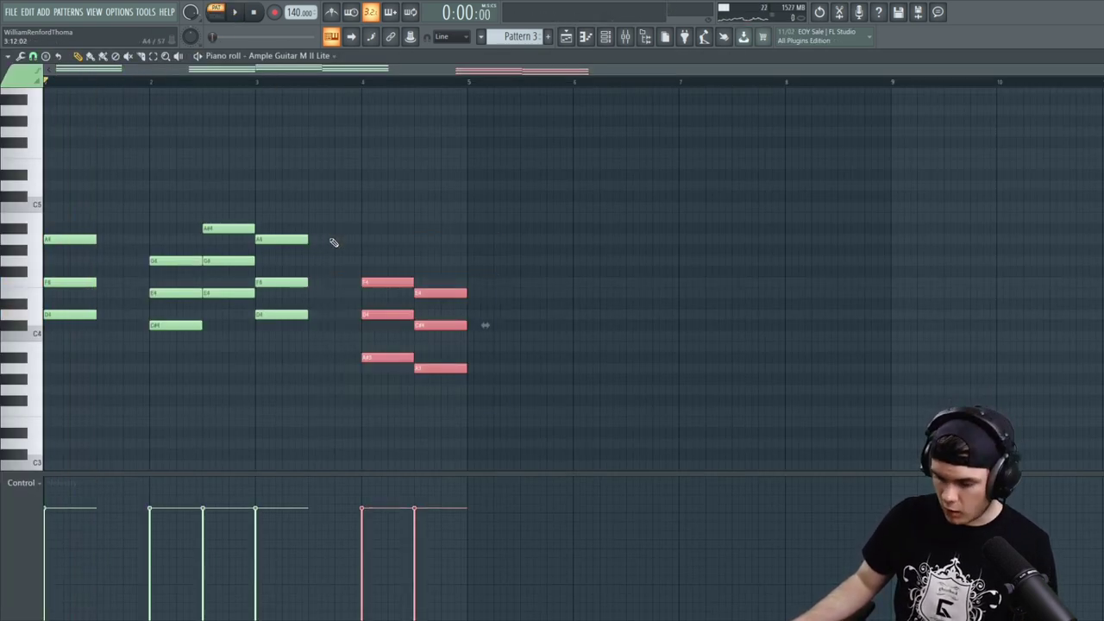
key("ctrl+Up")
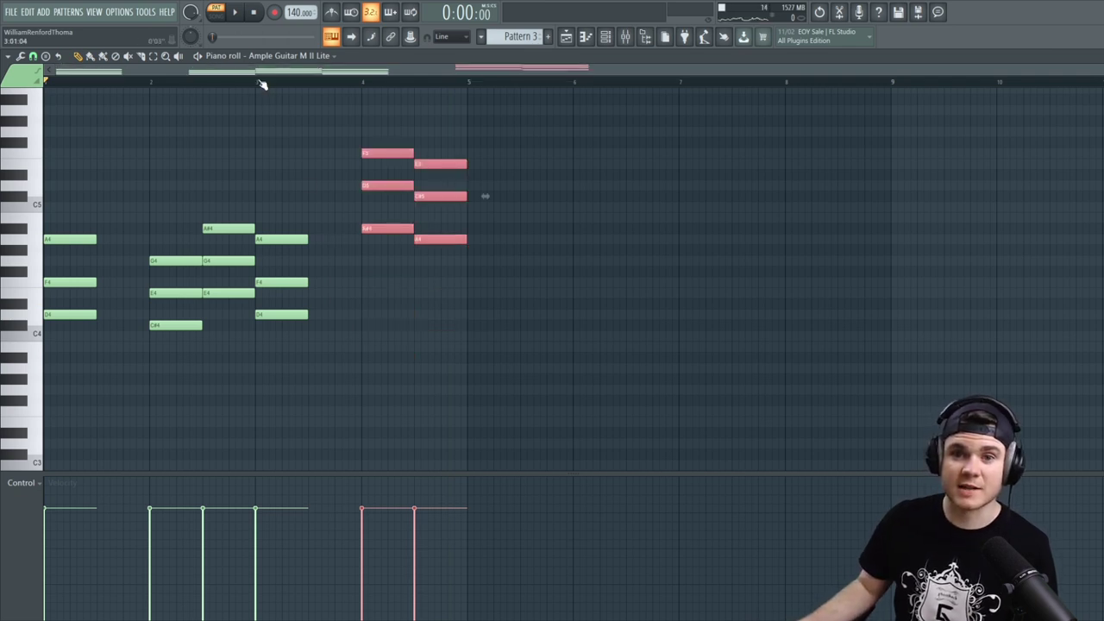
key("space")
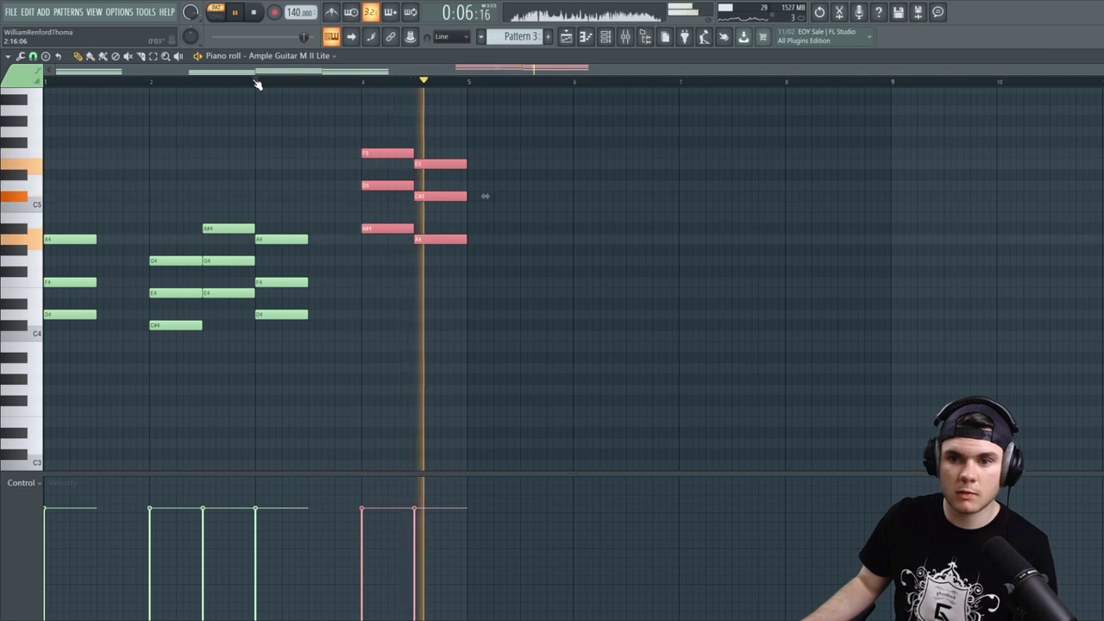
key("space")
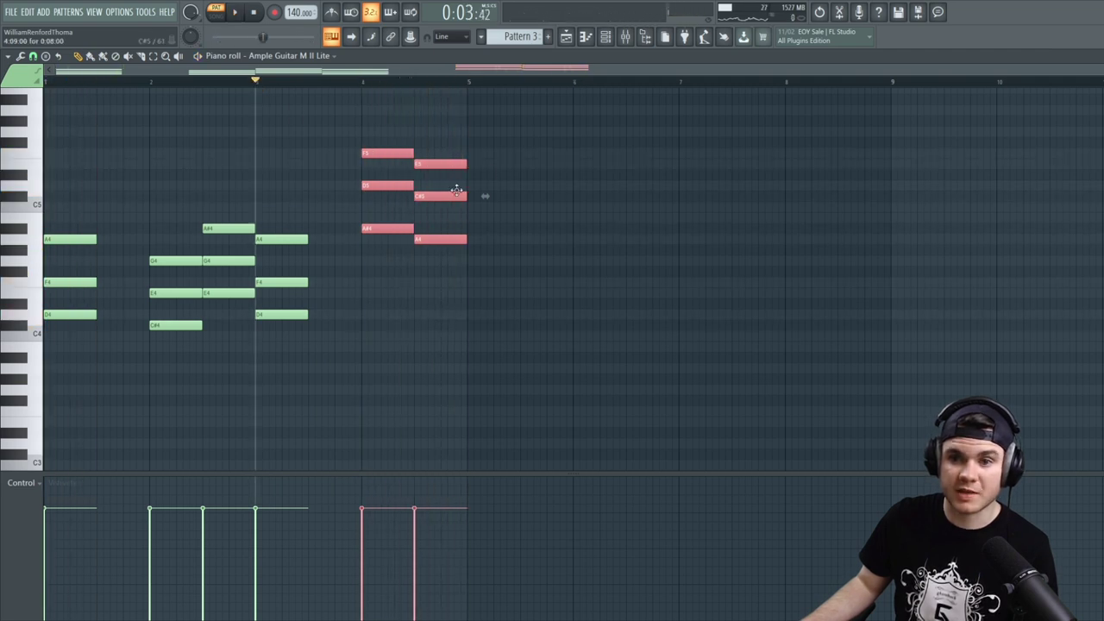
Drop the top two notes, F5 and E5, back down an octave and replay the pattern
left_click_drag(473, 176, 326, 124)
key("space")
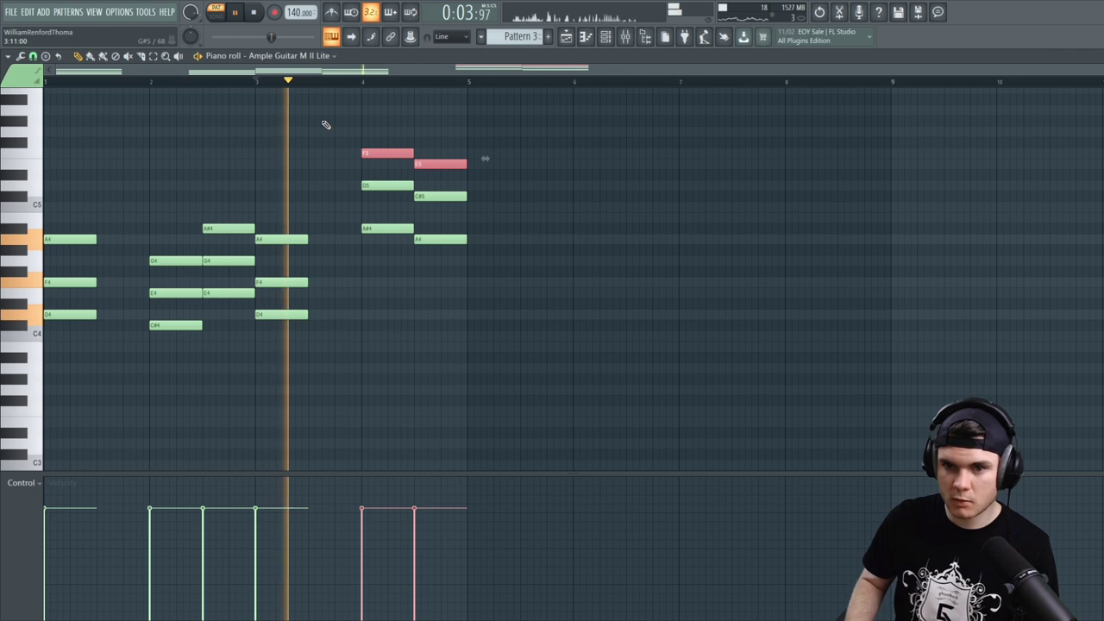
key("ctrl+Down")
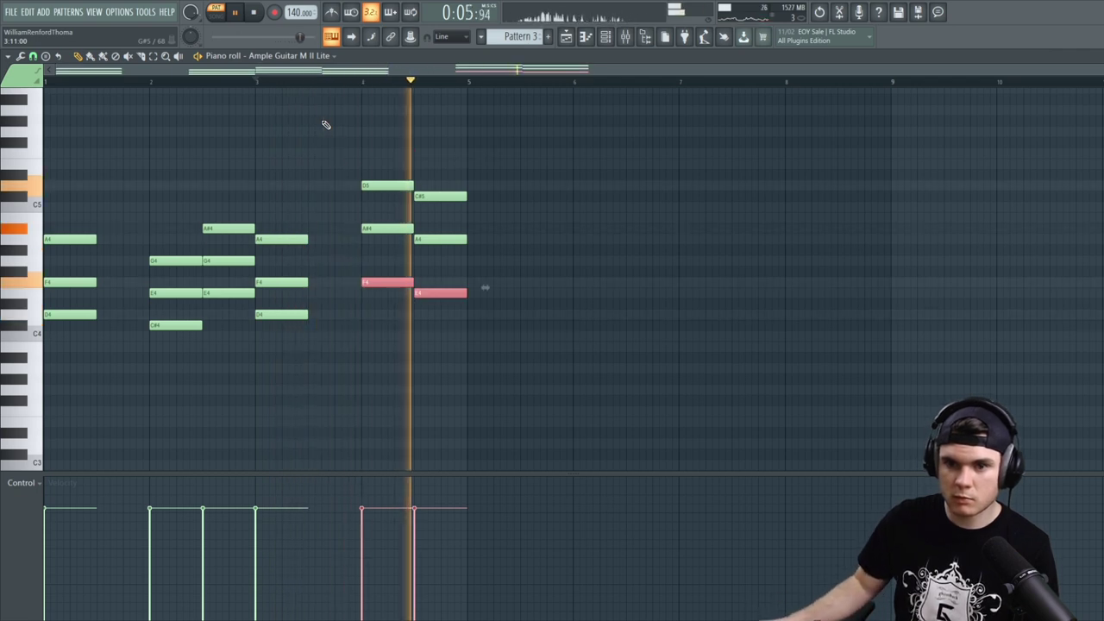
key("space")
left_click_drag(261, 83, 26, 86)
key("space")
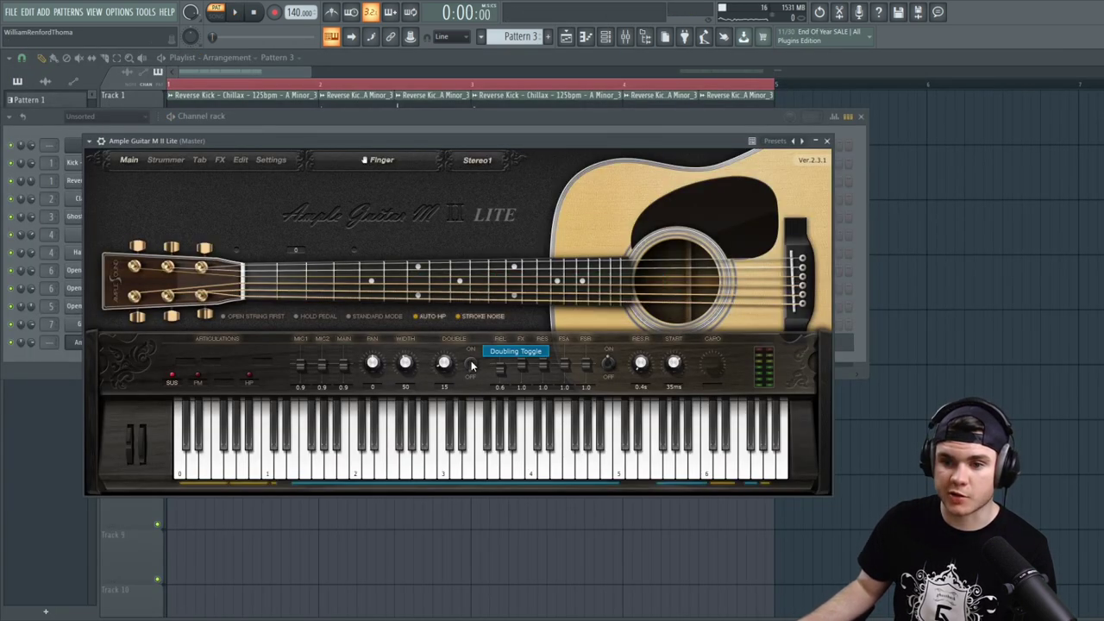
Add an E6 note after the F6 note and audition the guitar melody
key("space")
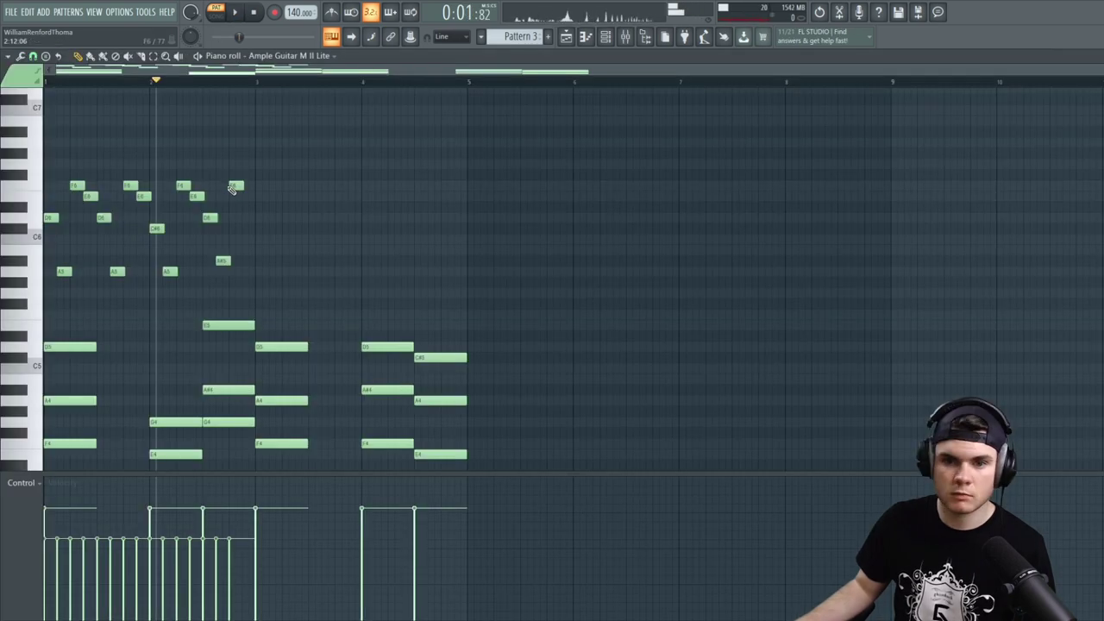
left_click(245, 196)
key("space")
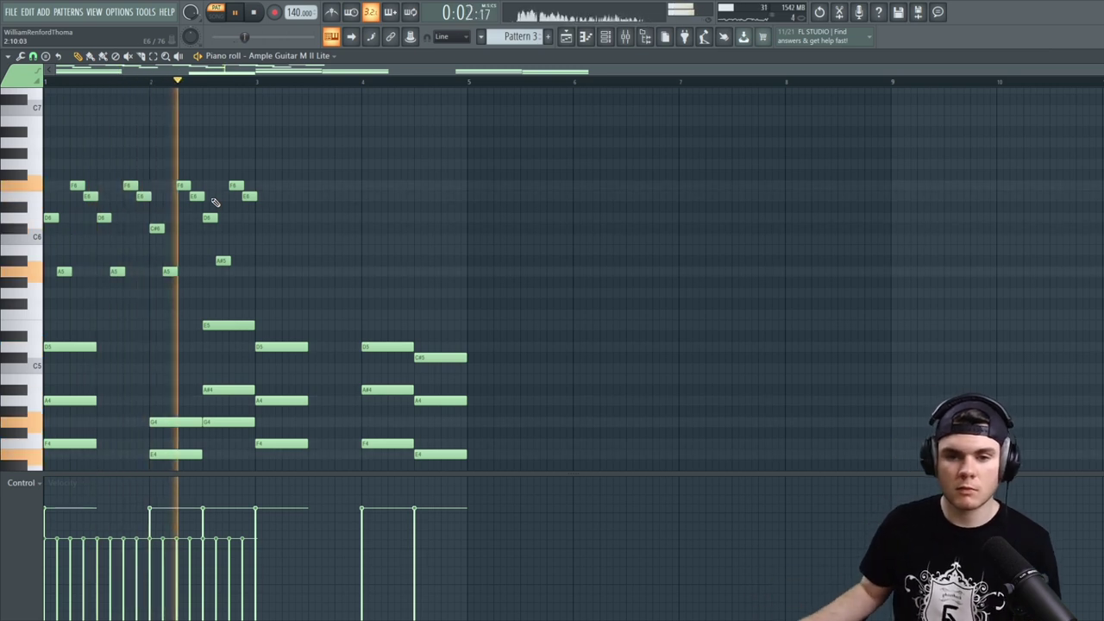
key("space")
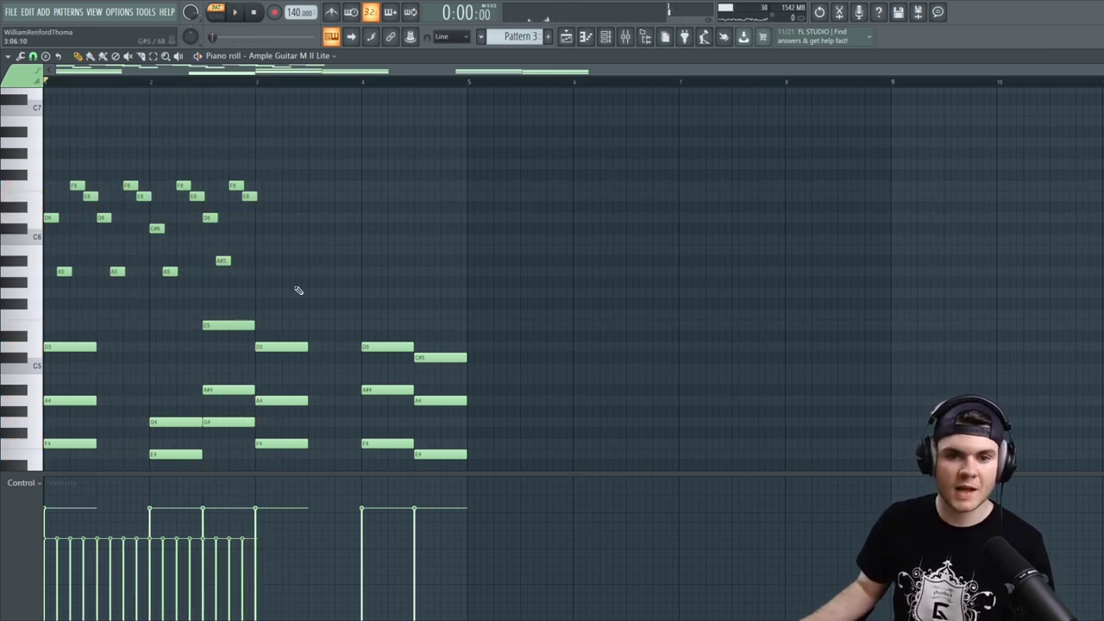
Delete all the high melody notes so only the chords remain, and route the guitar to a mixer track
left_click_drag(293, 286, 2, 121)
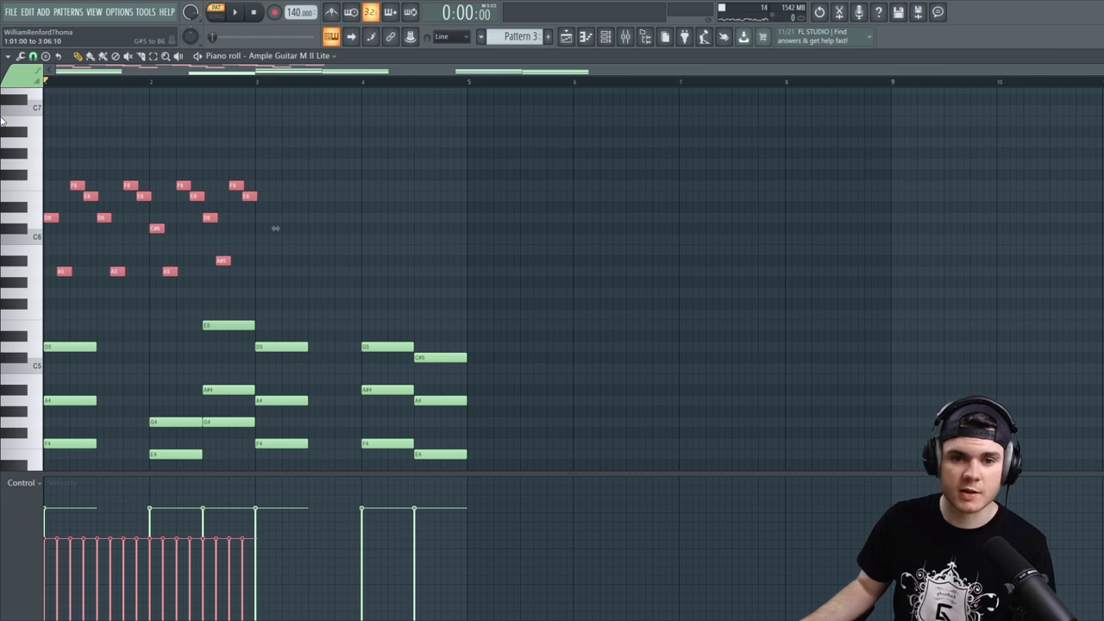
key("Delete")
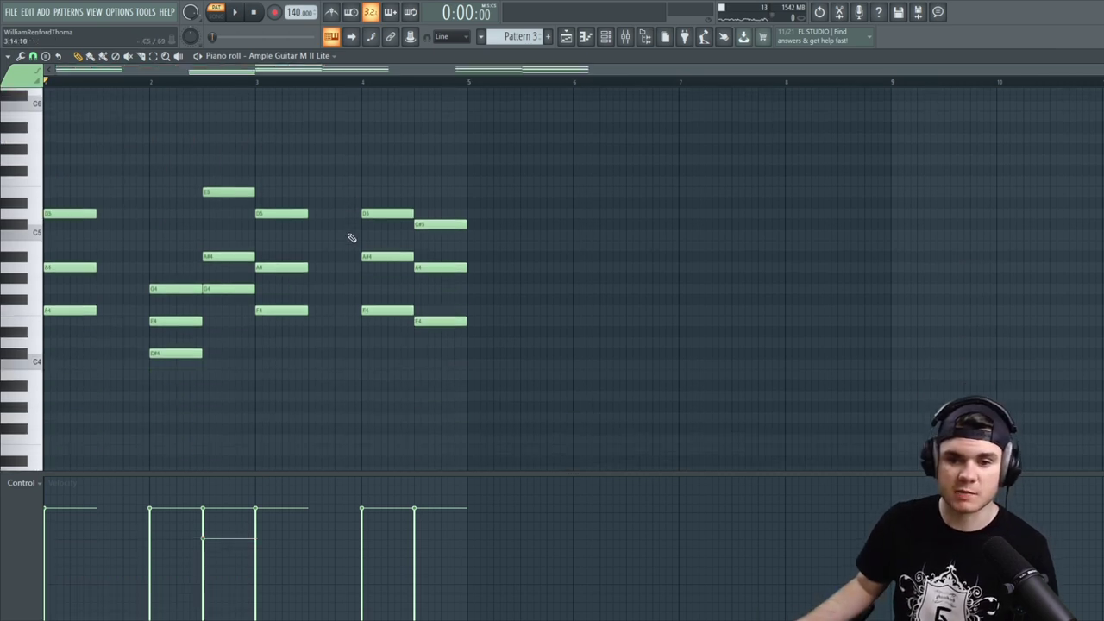
scroll(351, 237, "down", 1)
key("space")
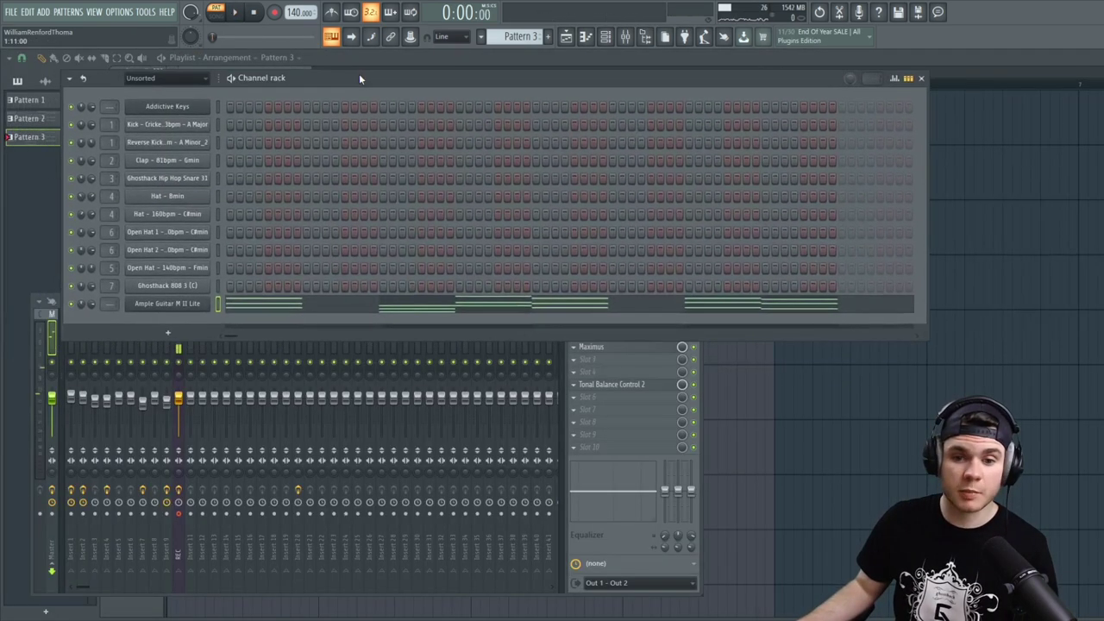
left_click_drag(360, 78, 331, 77)
Select the guitar's mixer track, Insert 19, and turn its fader down to 60%
scroll(78, 301, "up", 4)
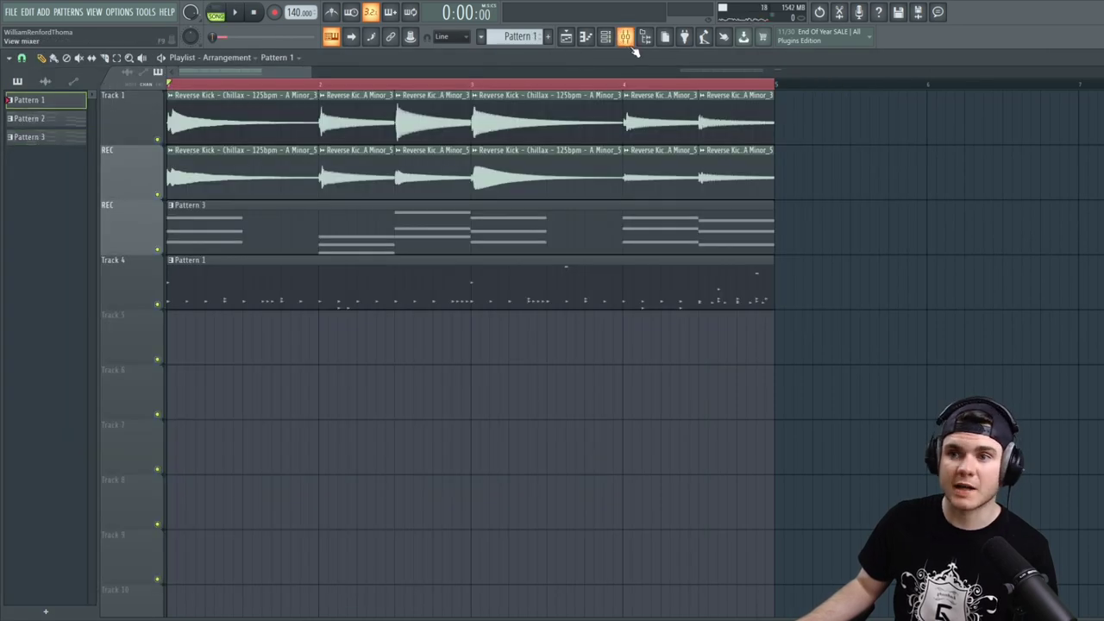
key("space")
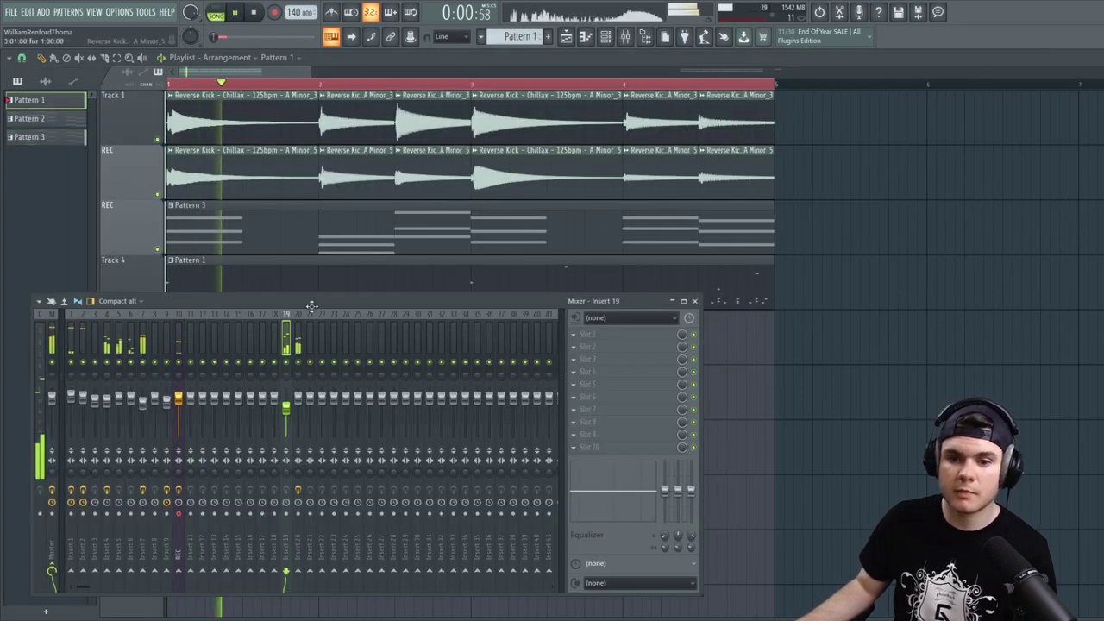
left_click(625, 37)
left_click_drag(291, 412, 287, 417)
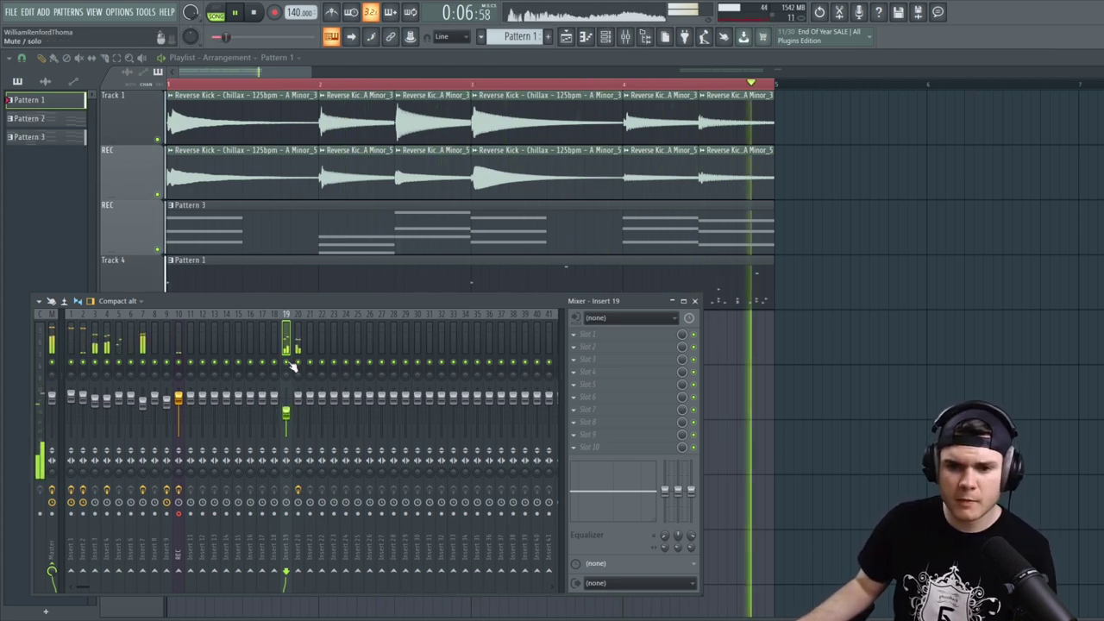
key("space")
Add Fruity Parametric EQ 2 to Insert 19 with the low-pass cutoff at 2000 Hz
left_click_drag(739, 347, 609, 334)
key("space")
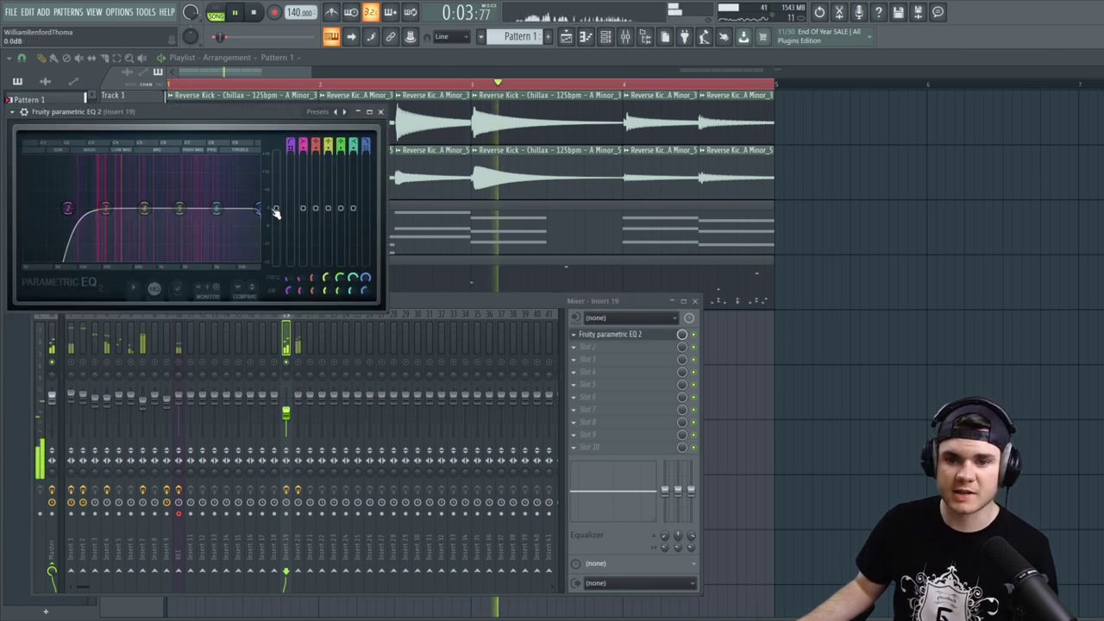
left_click_drag(365, 291, 365, 302)
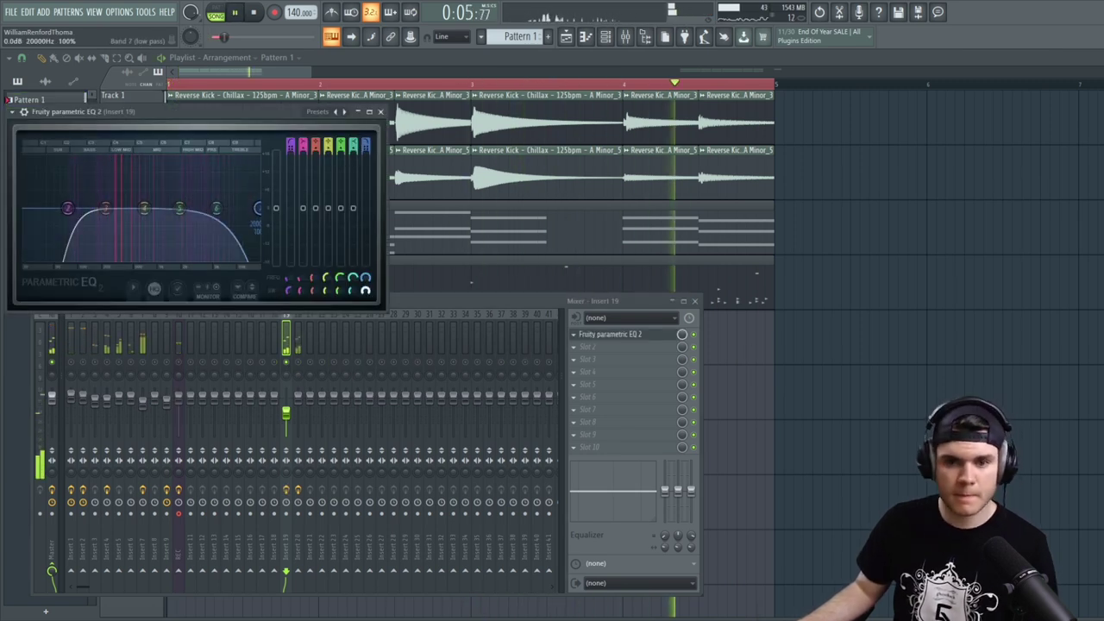
left_click(634, 335)
Add Fruity Chorus to the second slot with a reduced wet mix
left_click(573, 346)
left_click(862, 188)
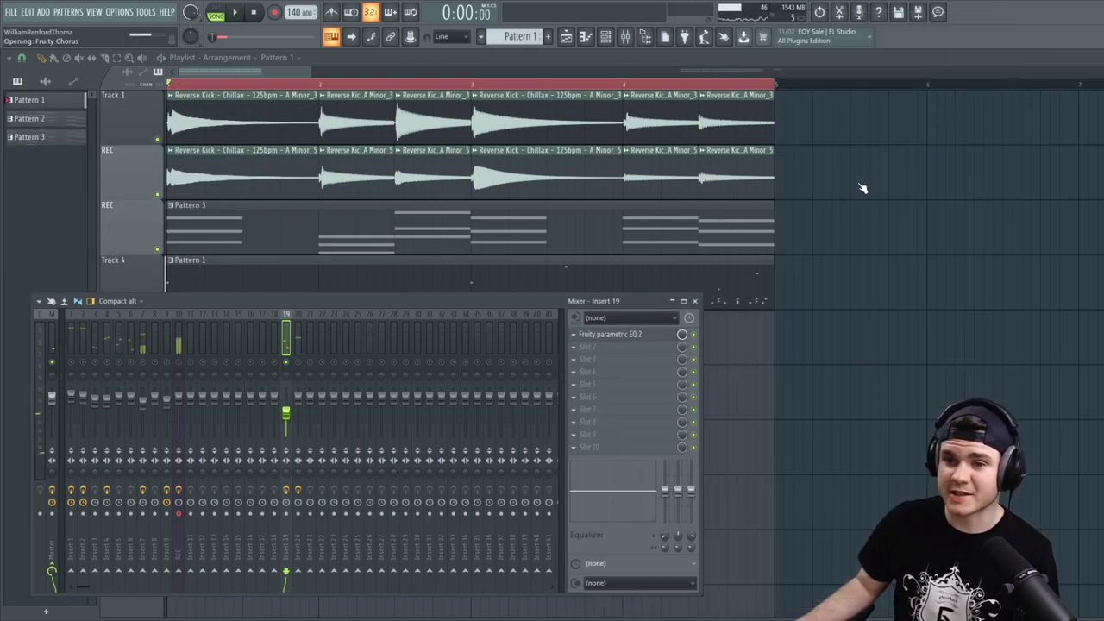
key("space")
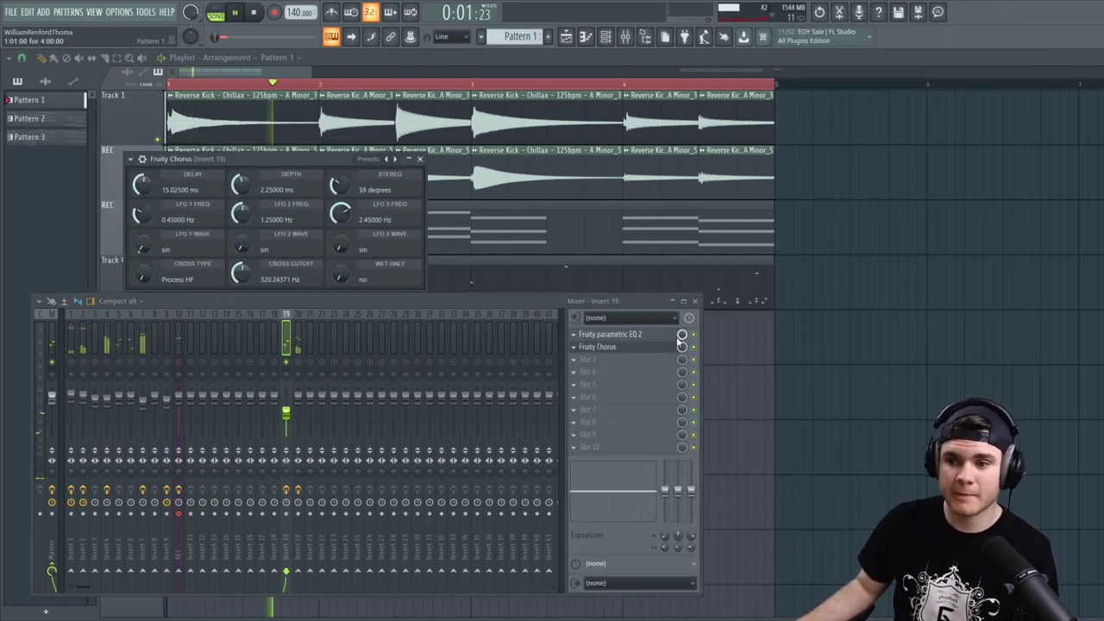
left_click_drag(681, 346, 681, 349)
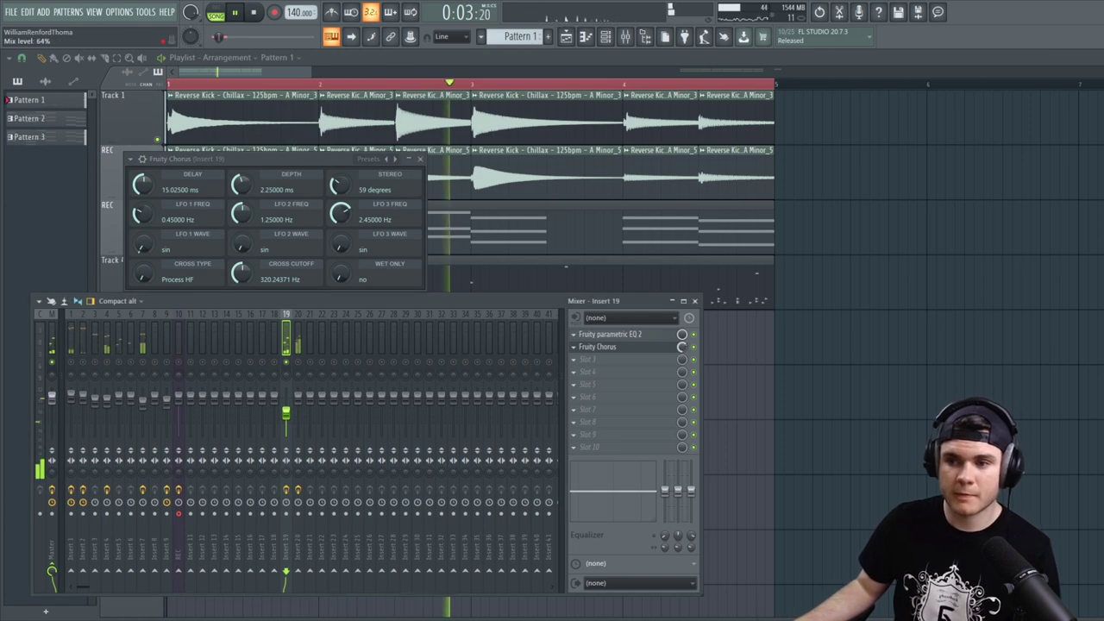
left_click(608, 347)
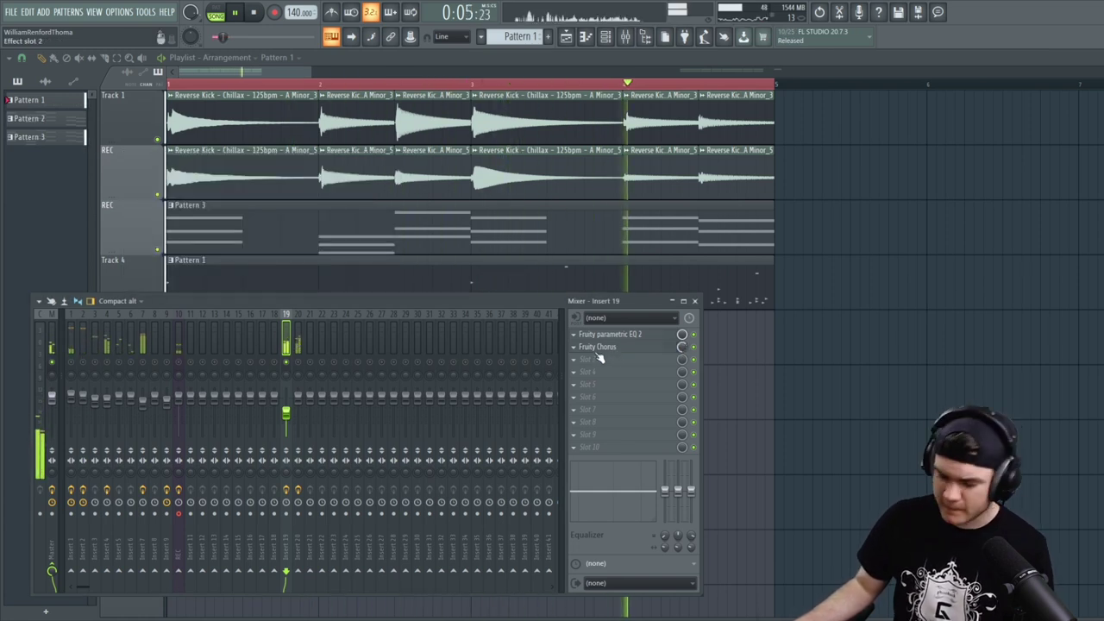
key("space")
Add Fruity Reverb 2 in slot 3 and move it ahead of Fruity Chorus
left_click(595, 358)
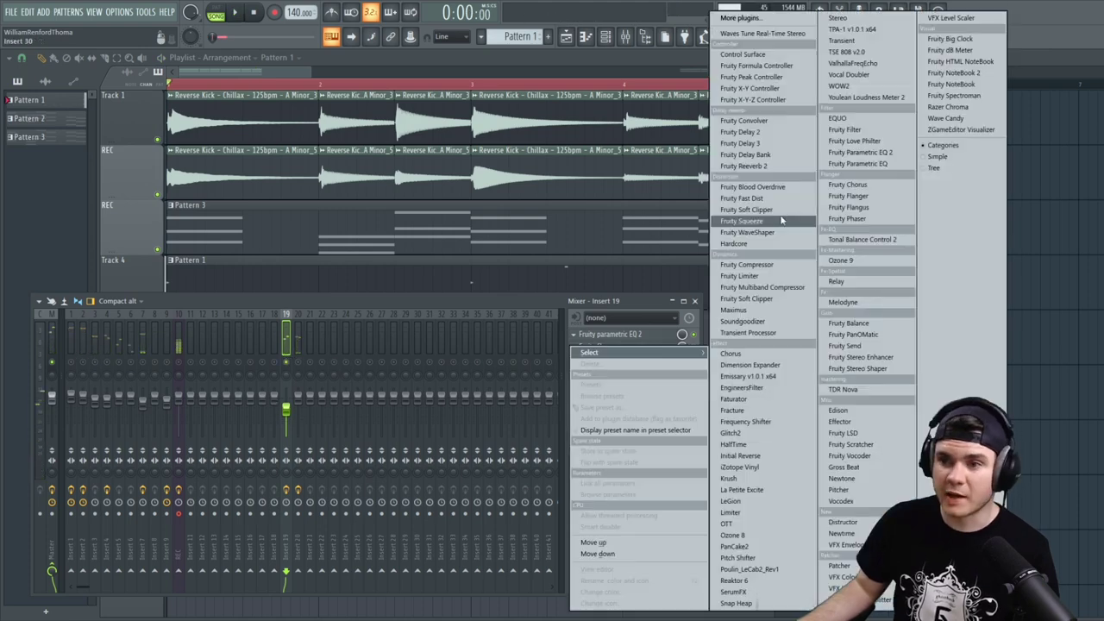
left_click(759, 172)
key("space")
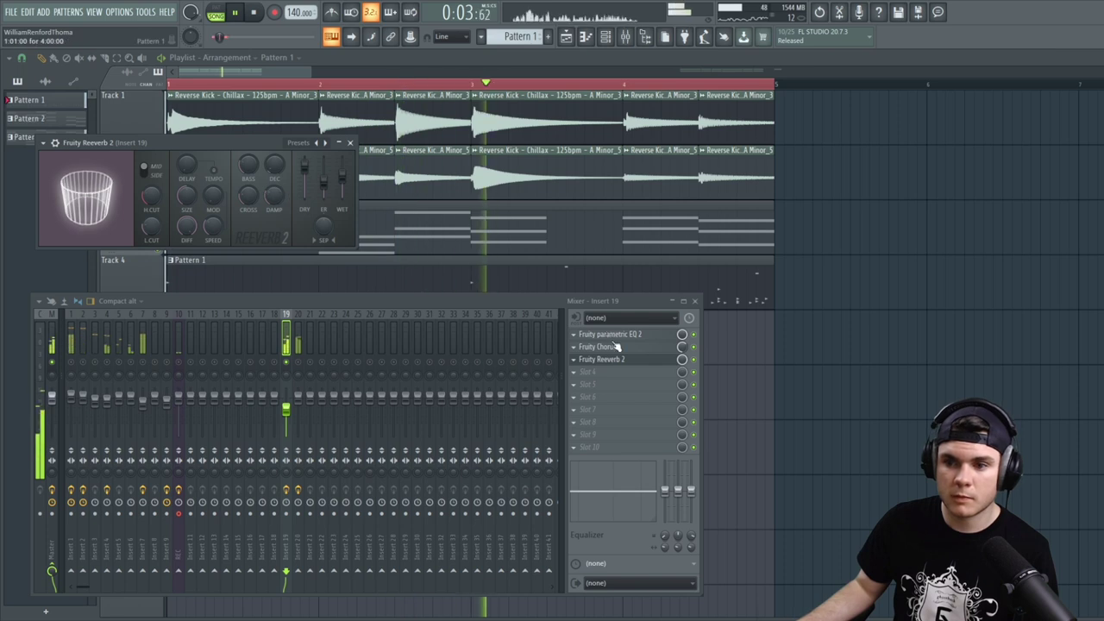
left_click_drag(619, 359, 617, 348)
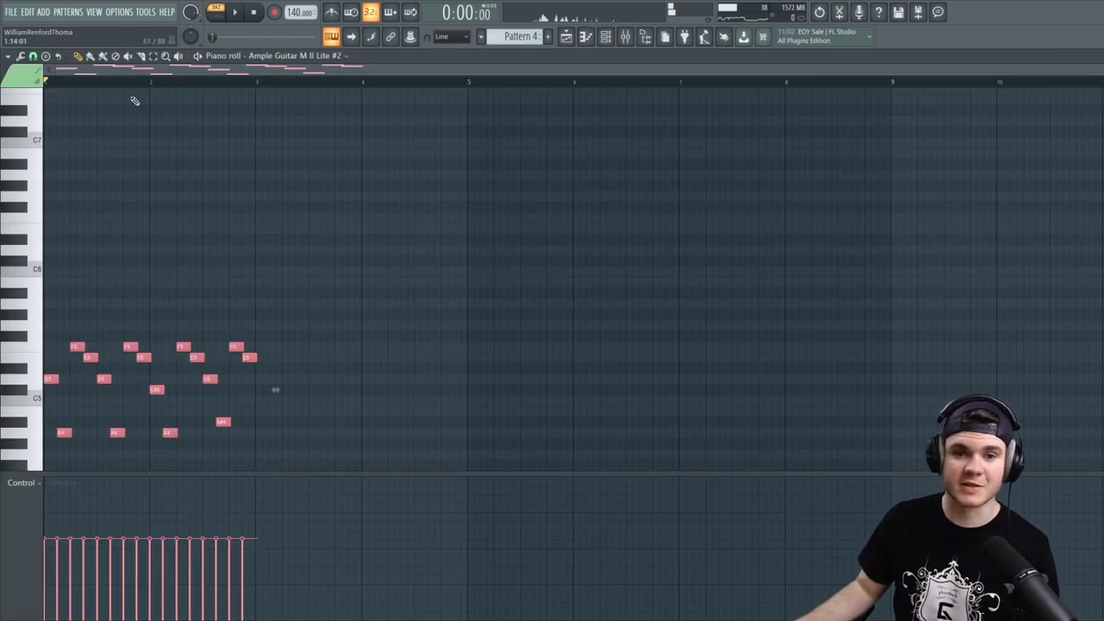
key("space")
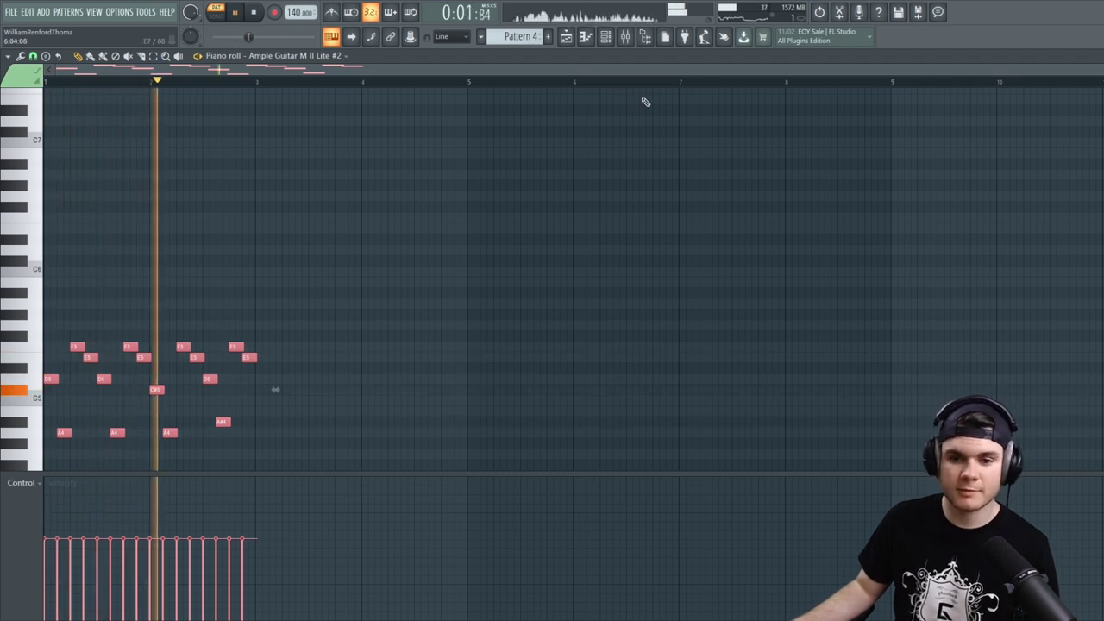
Select the Pattern 4 clip in the playlist, leaving Pattern 1 deselected
key("space")
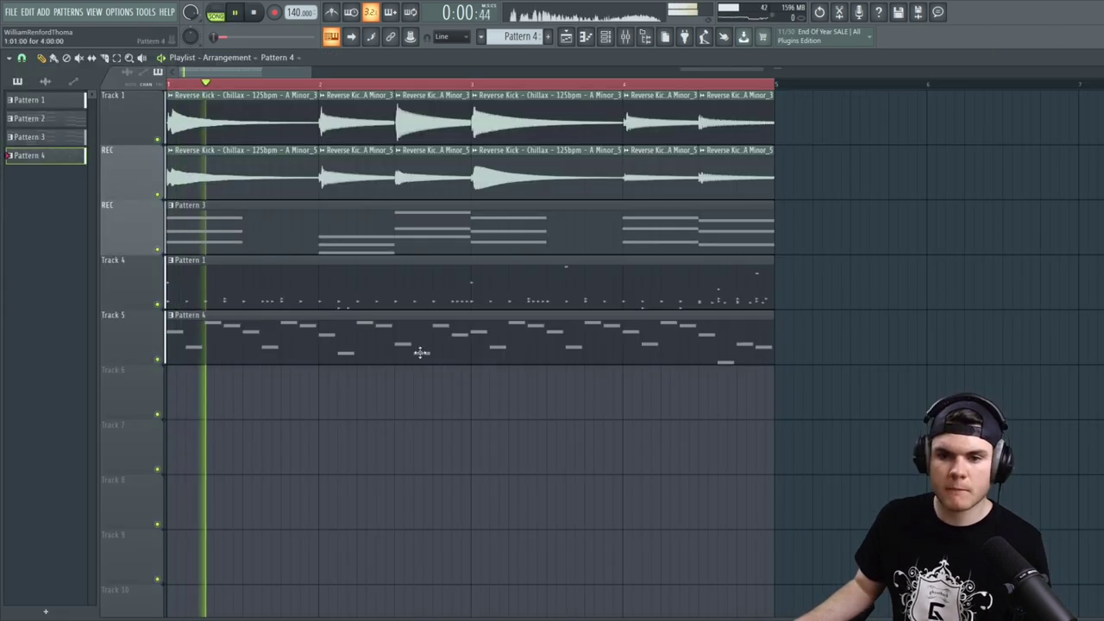
left_click_drag(441, 418, 338, 259)
left_click(369, 387)
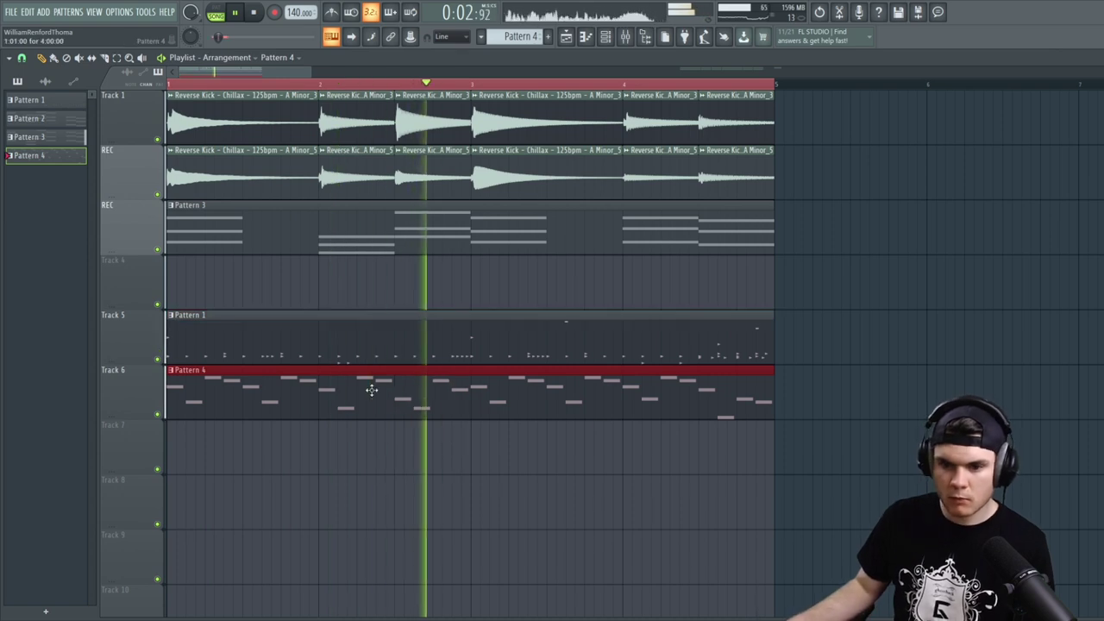
key("space")
Copy Insert 19's EQ, reverb and chorus chain onto Insert 18 for Ample Guitar #2
key("F6")
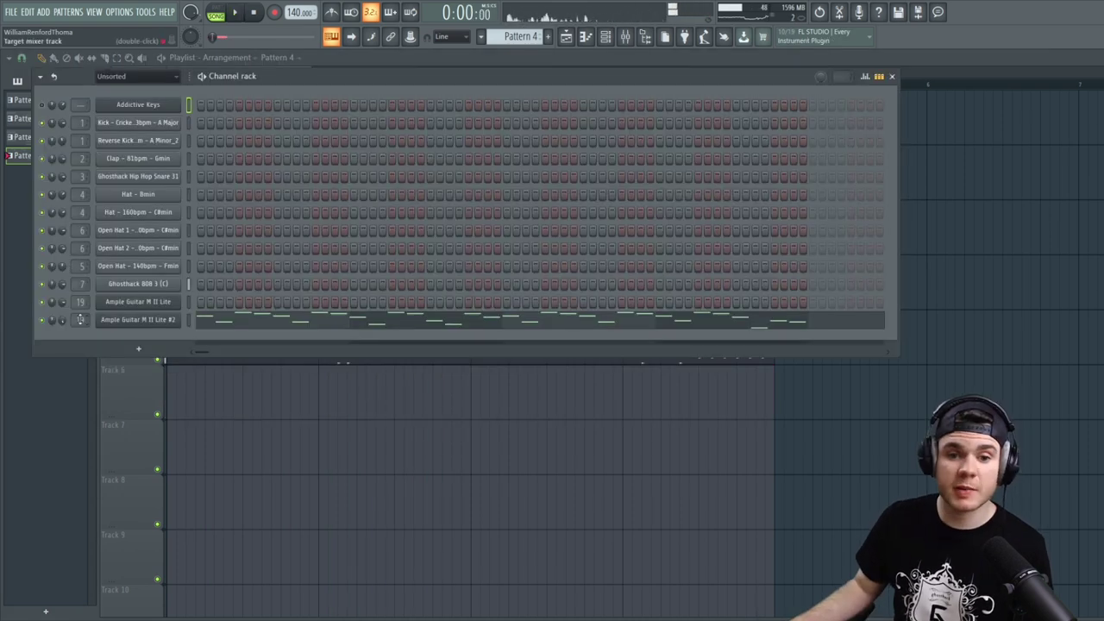
left_click(626, 38)
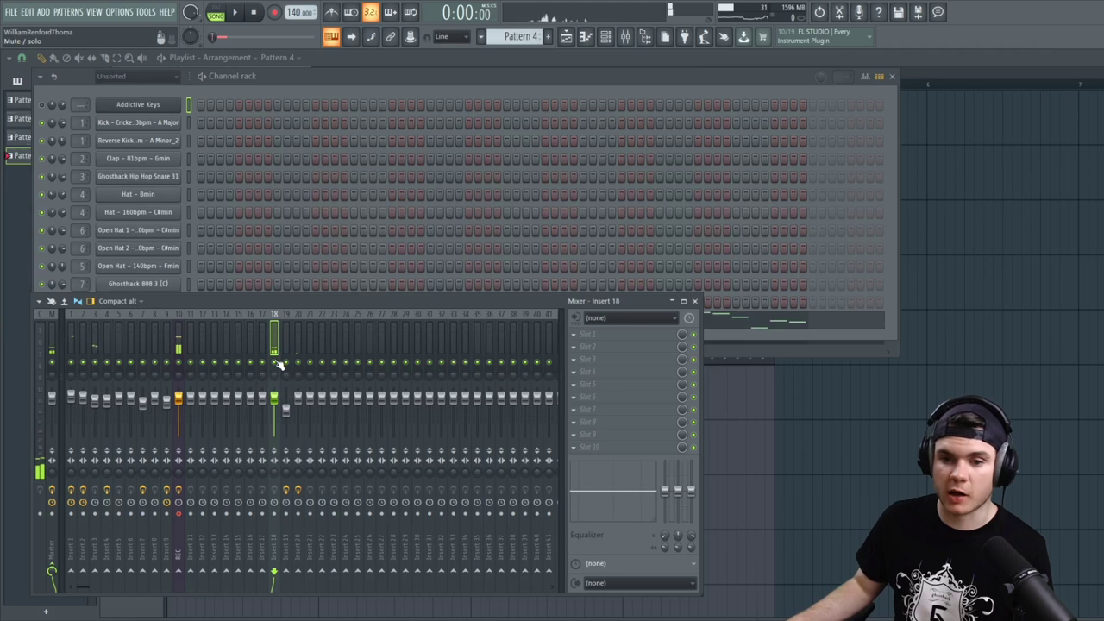
right_click(287, 332)
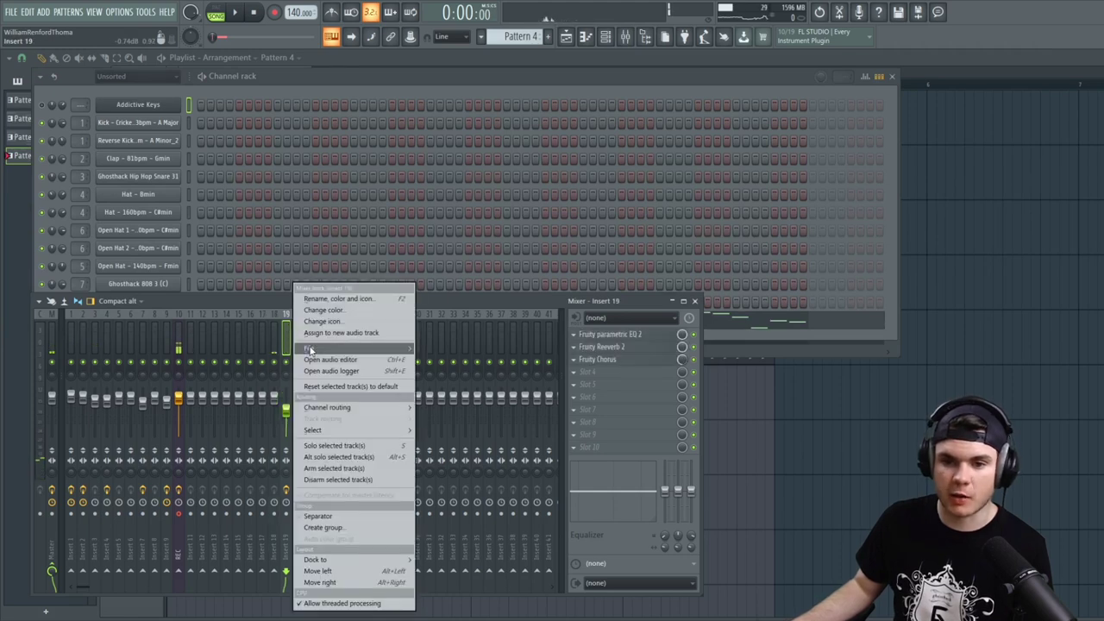
mouse_move(313, 350)
left_click(483, 191)
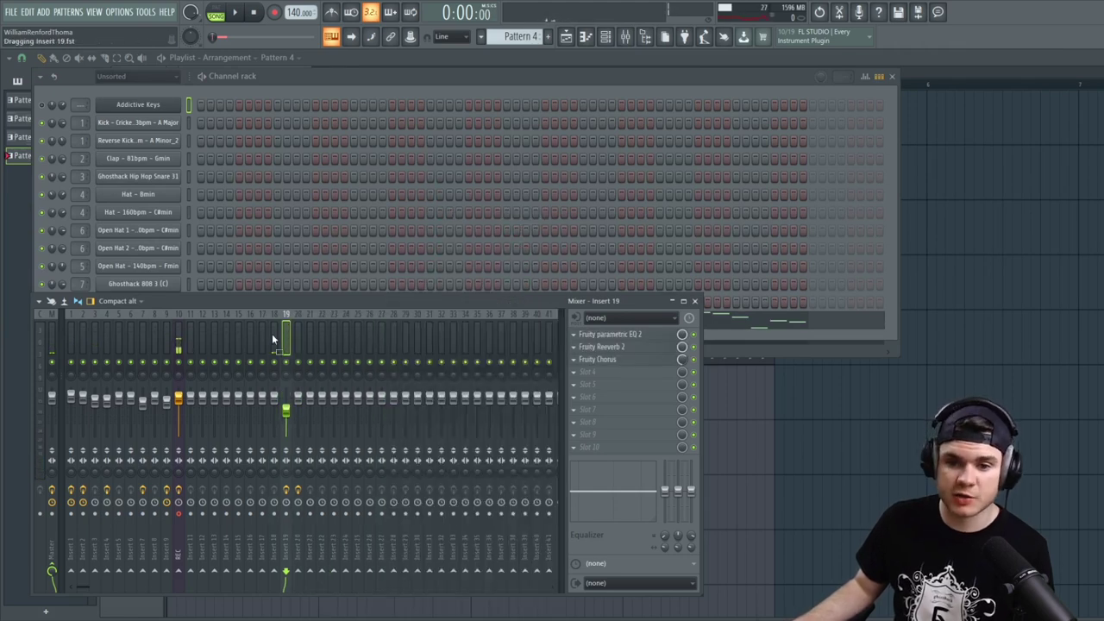
left_click_drag(271, 334, 273, 334)
key("space")
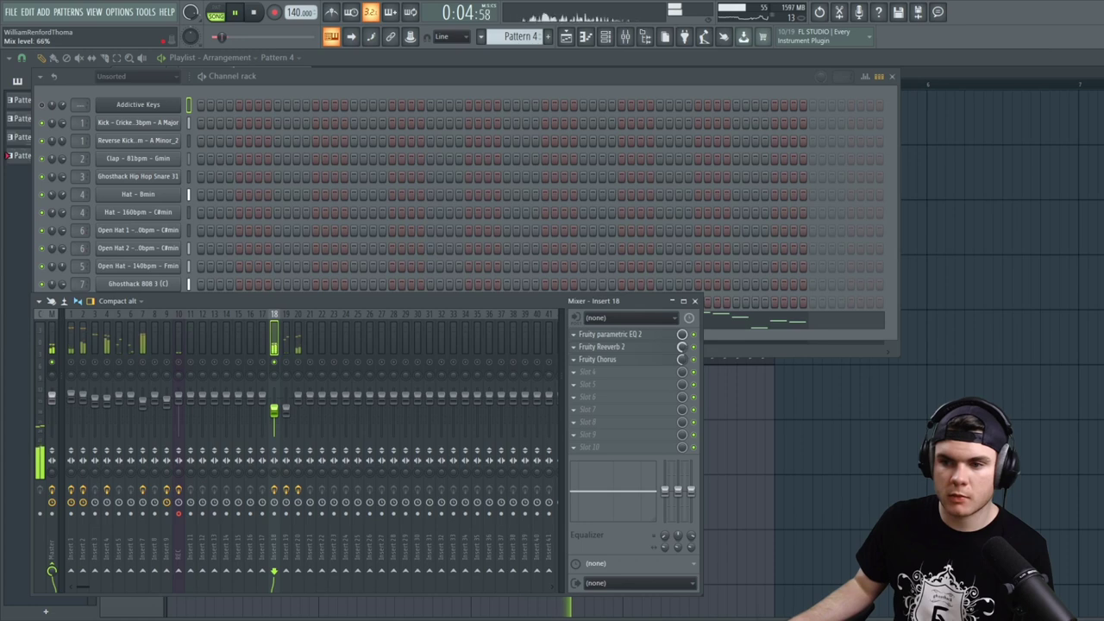
Raise the low-cut frequency of Insert 18's Parametric EQ 2 to thin the guitar's low end
left_click(666, 335)
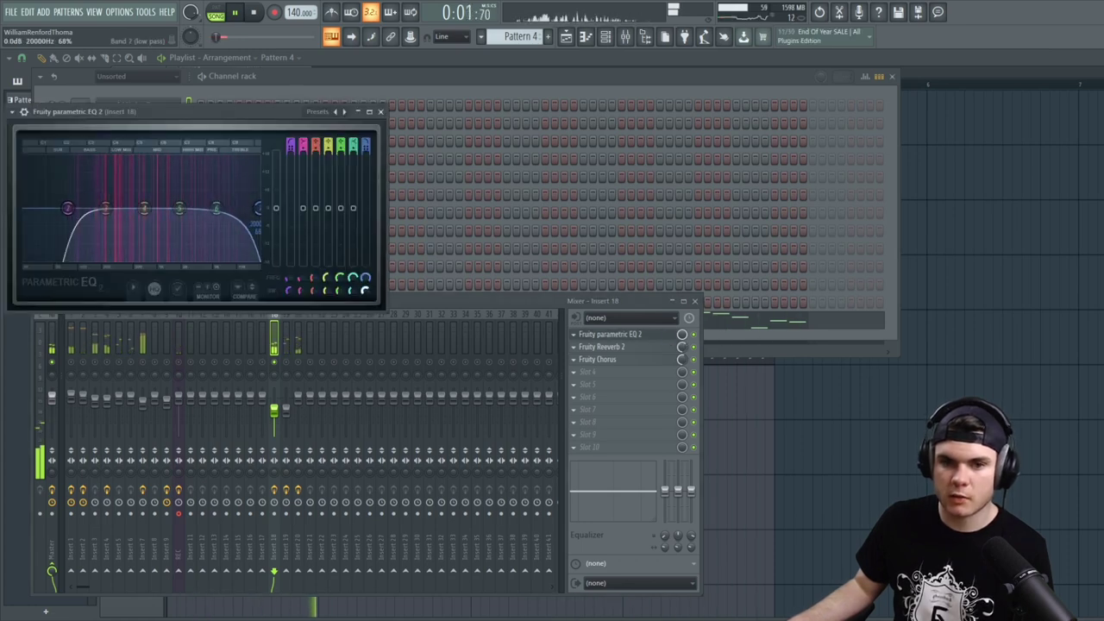
left_click_drag(68, 208, 85, 207)
left_click(279, 364)
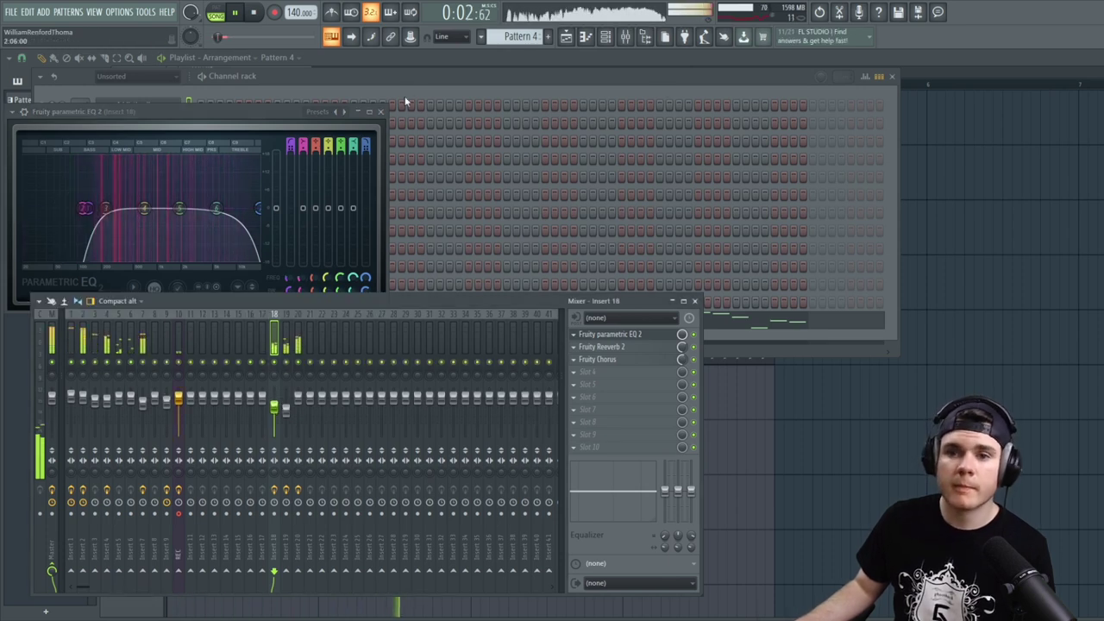
key("space")
left_click(398, 78)
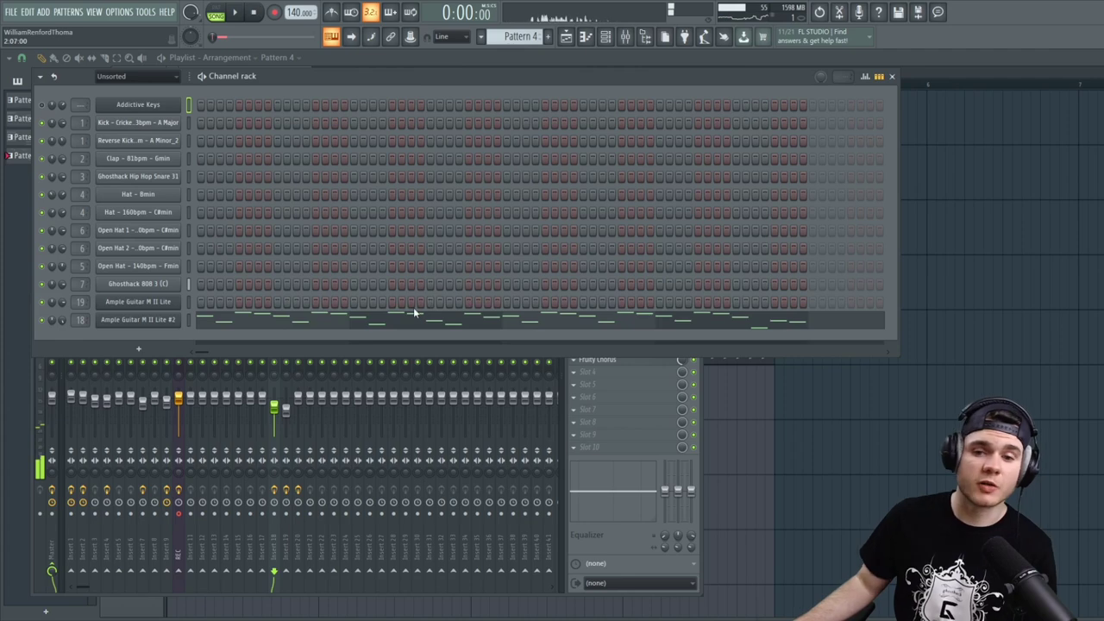
Select all notes in Ample Guitar M II Lite #2's piano roll and play the melody
left_click(414, 313)
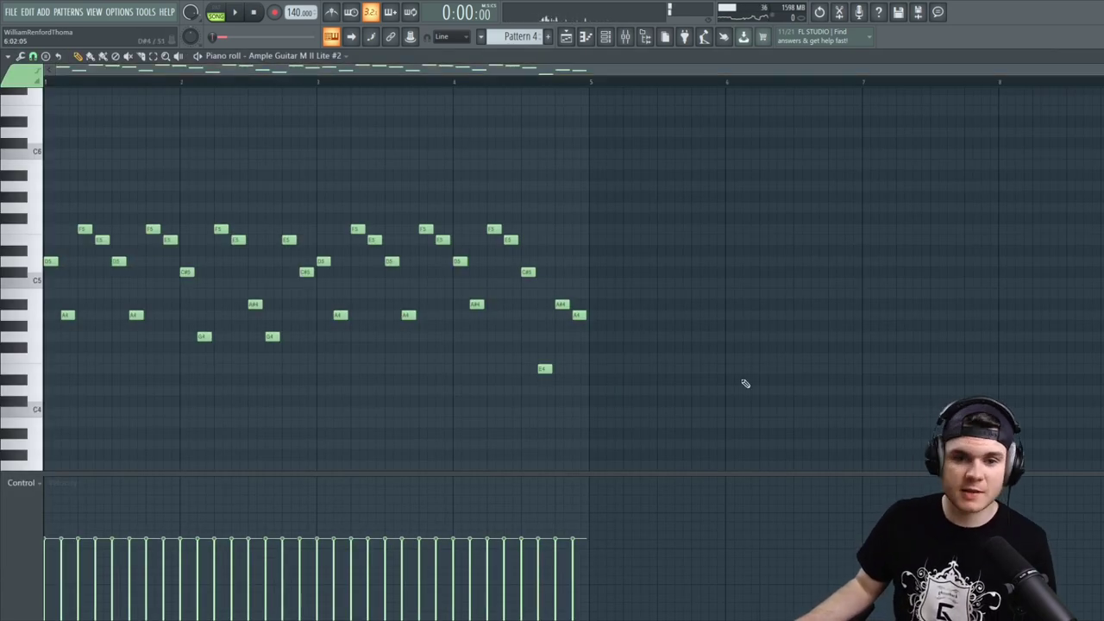
left_click_drag(741, 392, 69, 159)
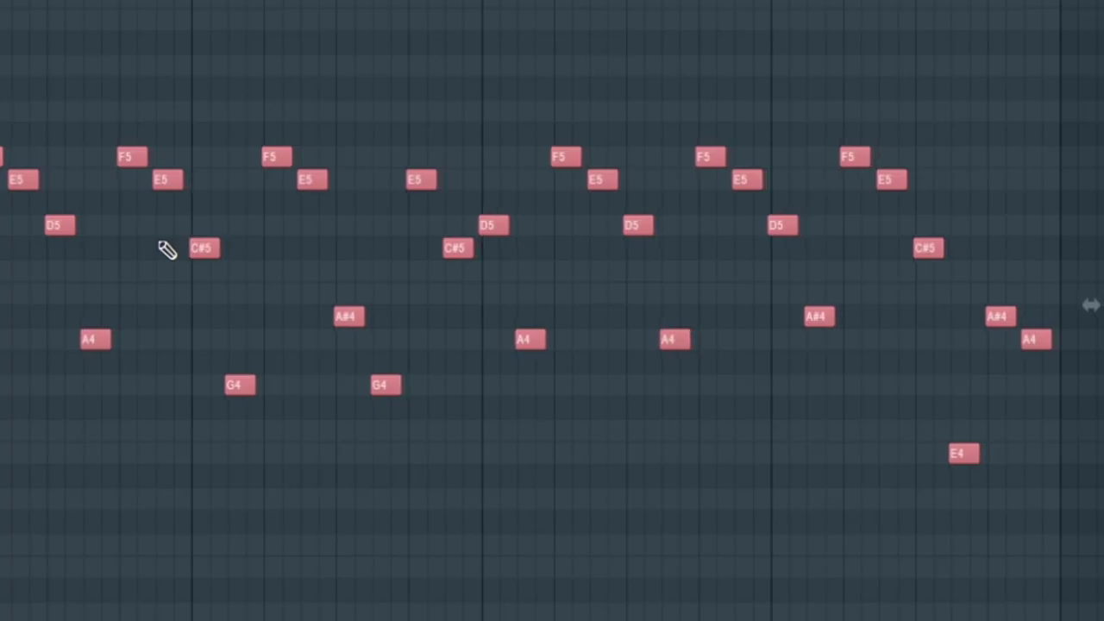
key("space")
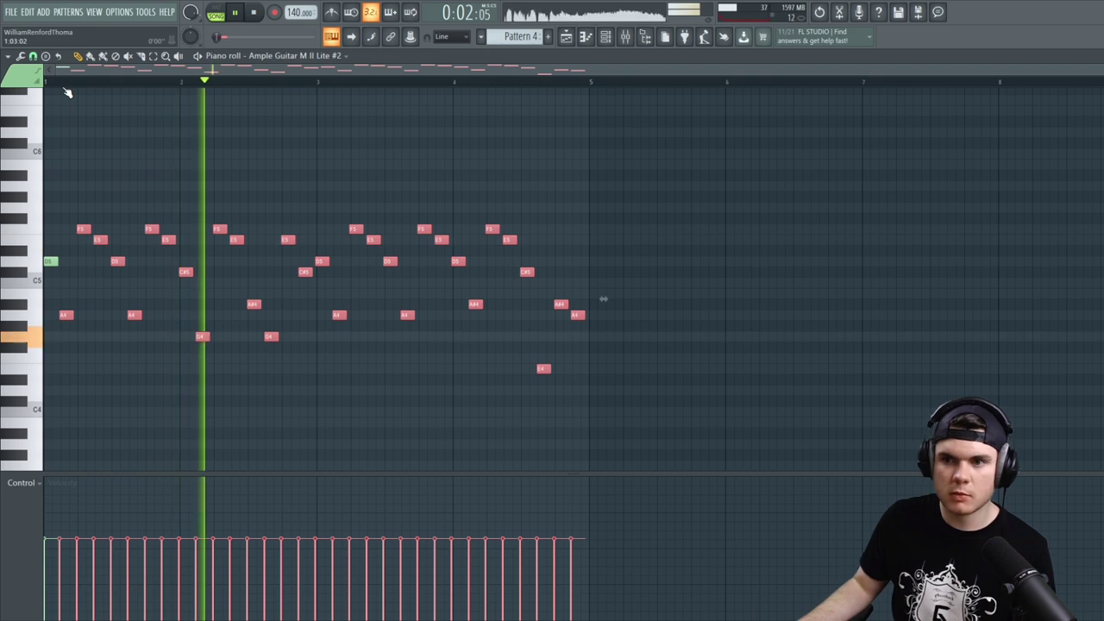
key("F7")
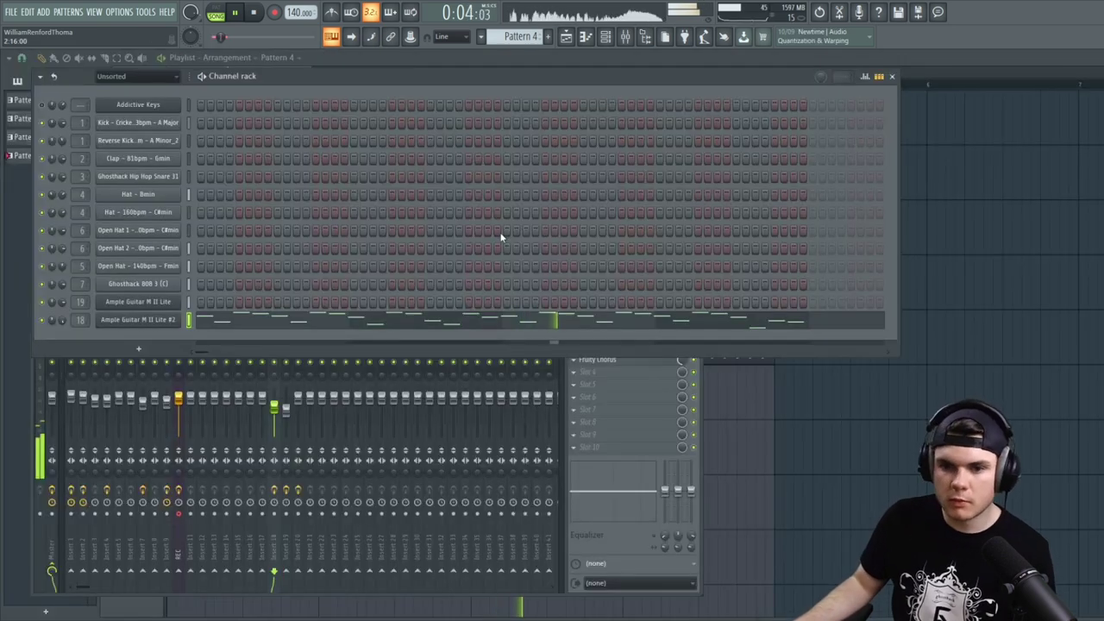
key("space")
Load PanCake 2 into Insert 18's first effect slot and audition the panned guitars
left_click(38, 396)
left_click(638, 333)
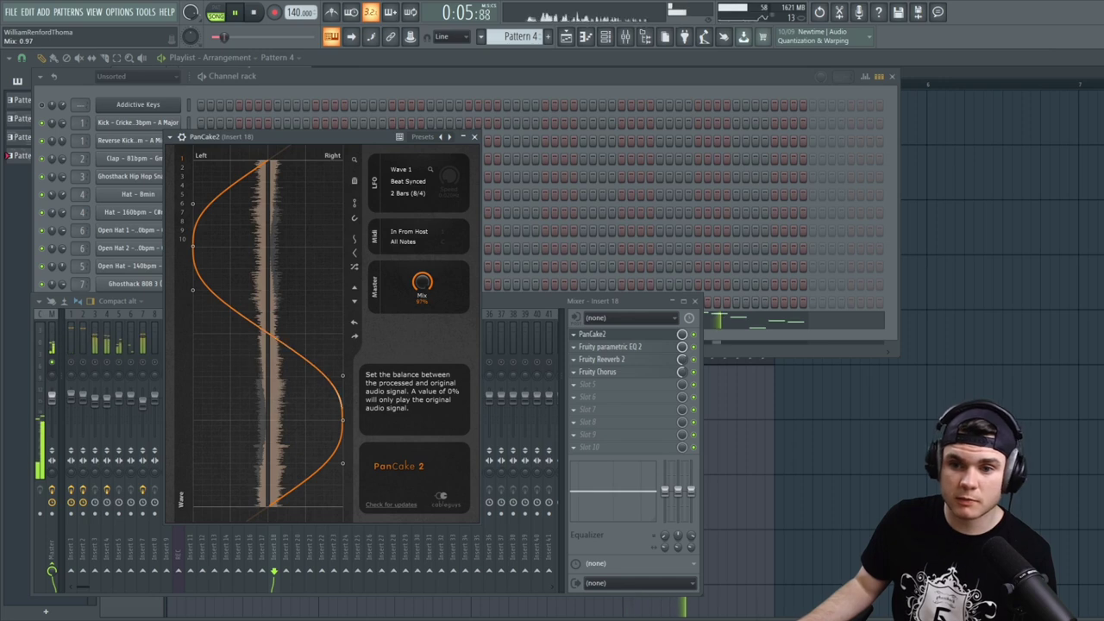
key("space")
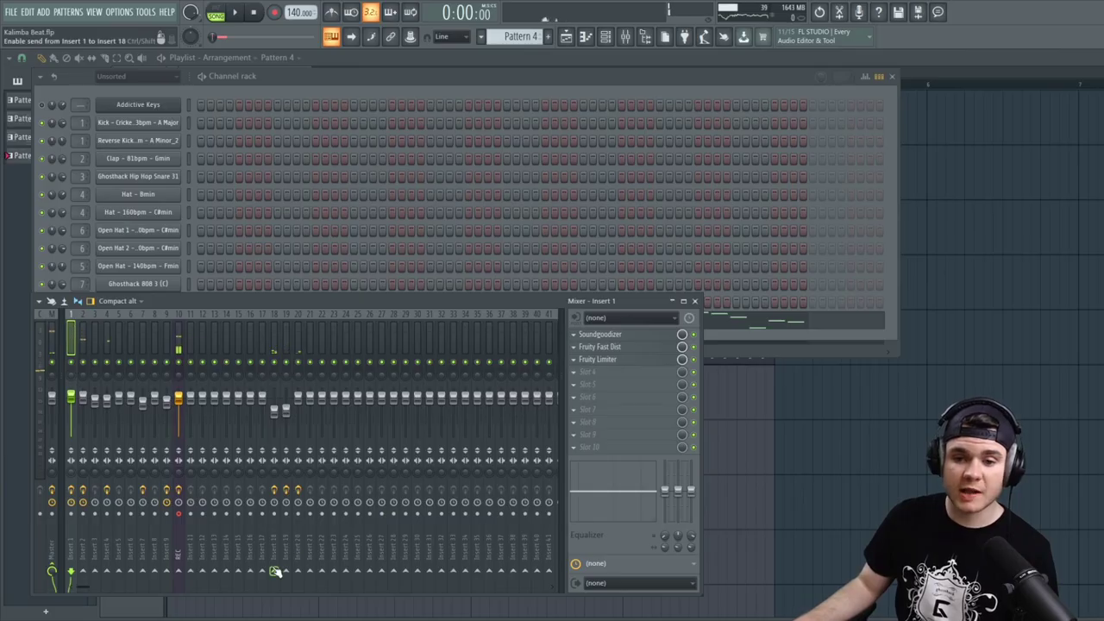
Sidechain Insert 1 into Insert 18 and show Insert 18's effect chain
right_click(273, 571)
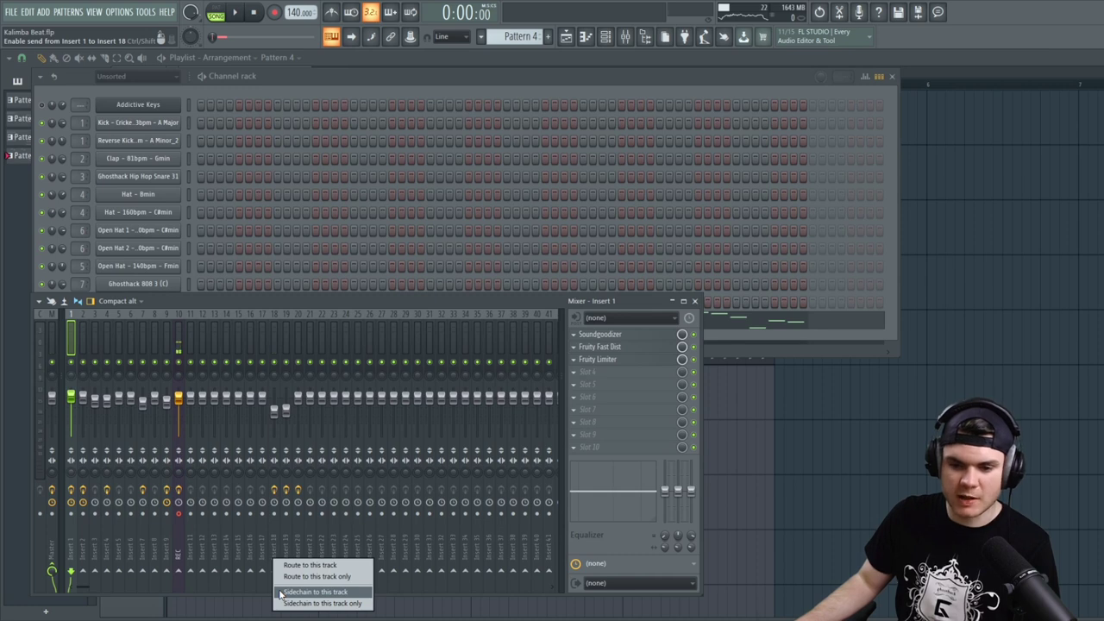
left_click(280, 594)
key("space")
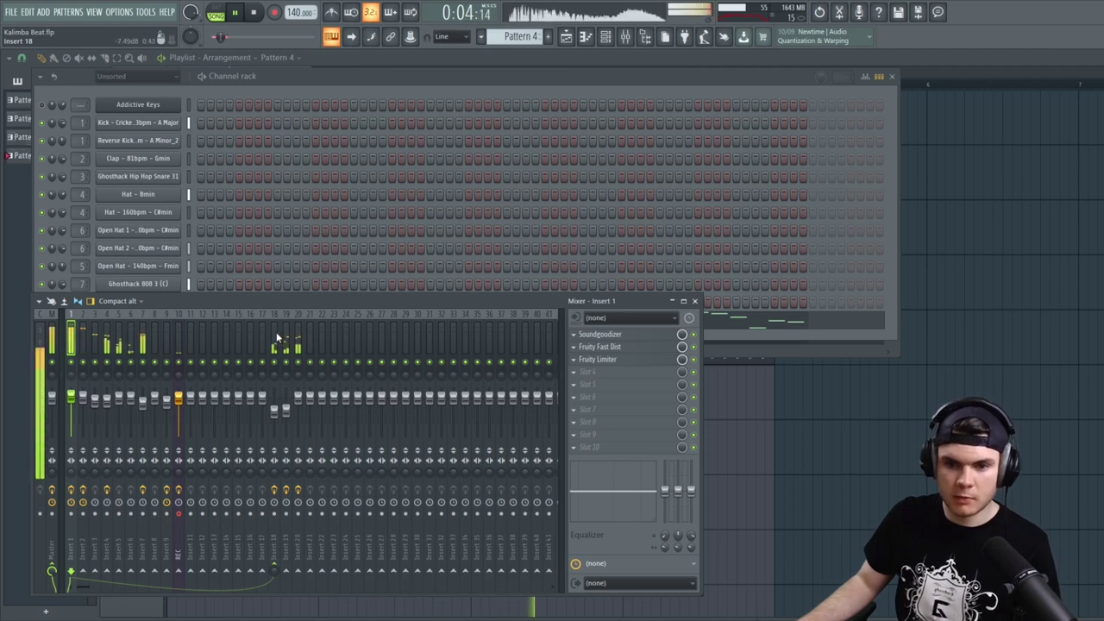
left_click(274, 338)
key("space")
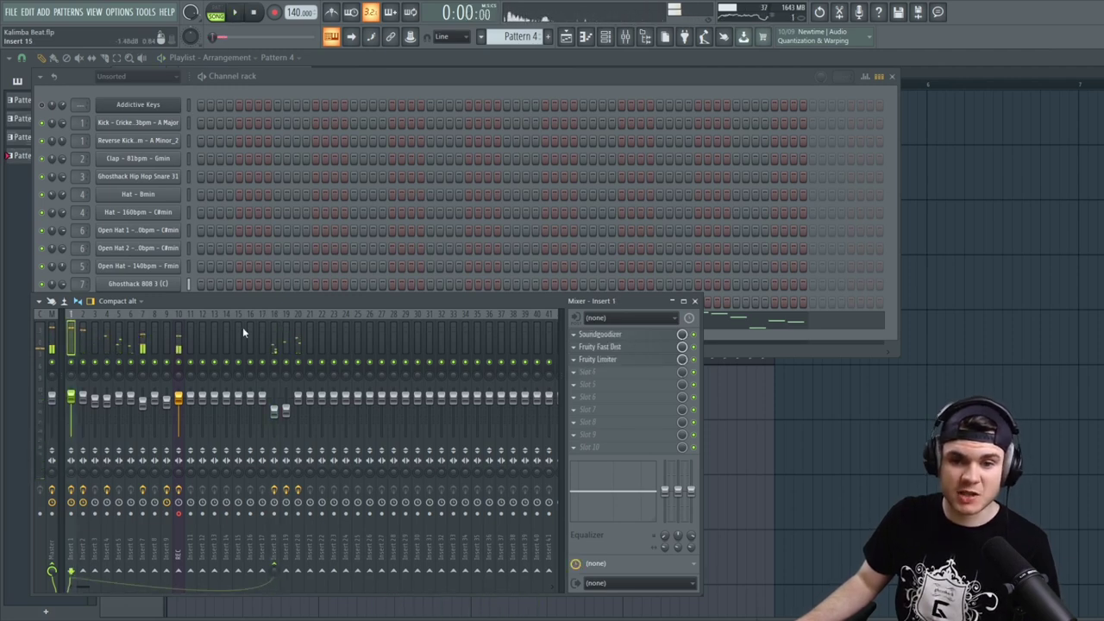
Add Fruity Limiter in COMP mode, sidechained from Insert 1, with the threshold lowered to -17.1 dB
left_click(595, 447)
left_click(750, 269)
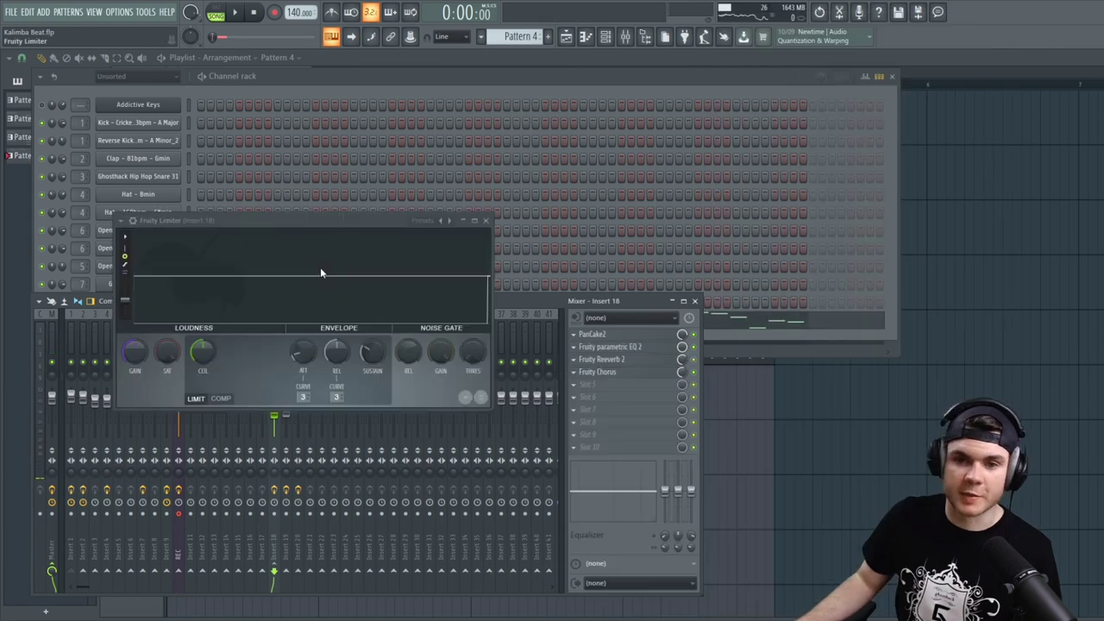
left_click(221, 399)
left_click(337, 398)
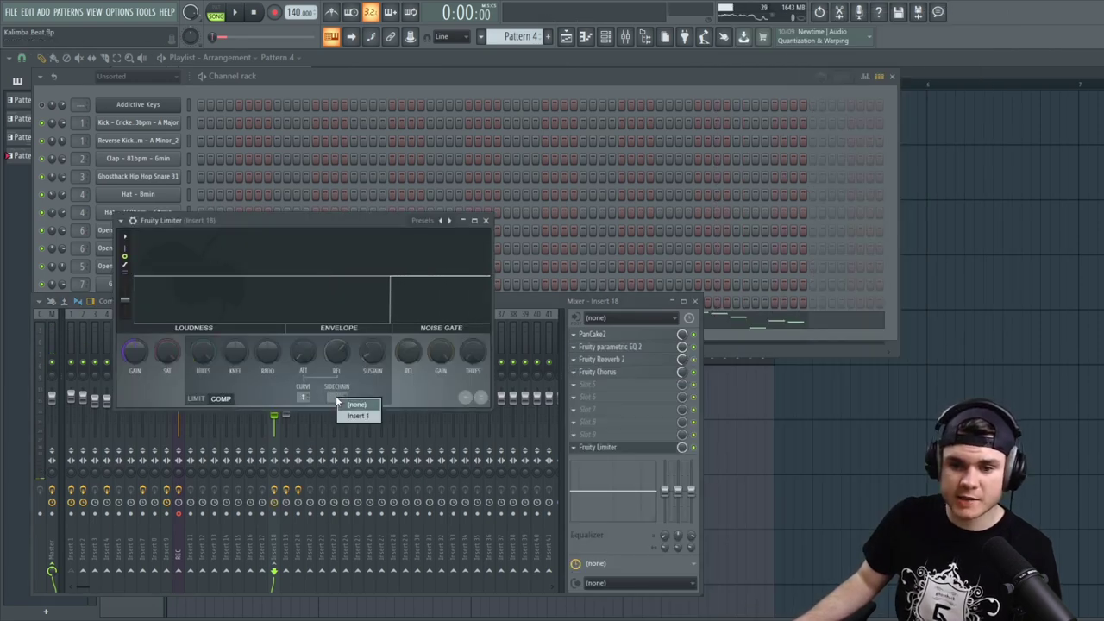
mouse_move(204, 349)
left_mouse_down()
mouse_move(245, 353)
mouse_move(202, 367)
left_mouse_up()
key("space")
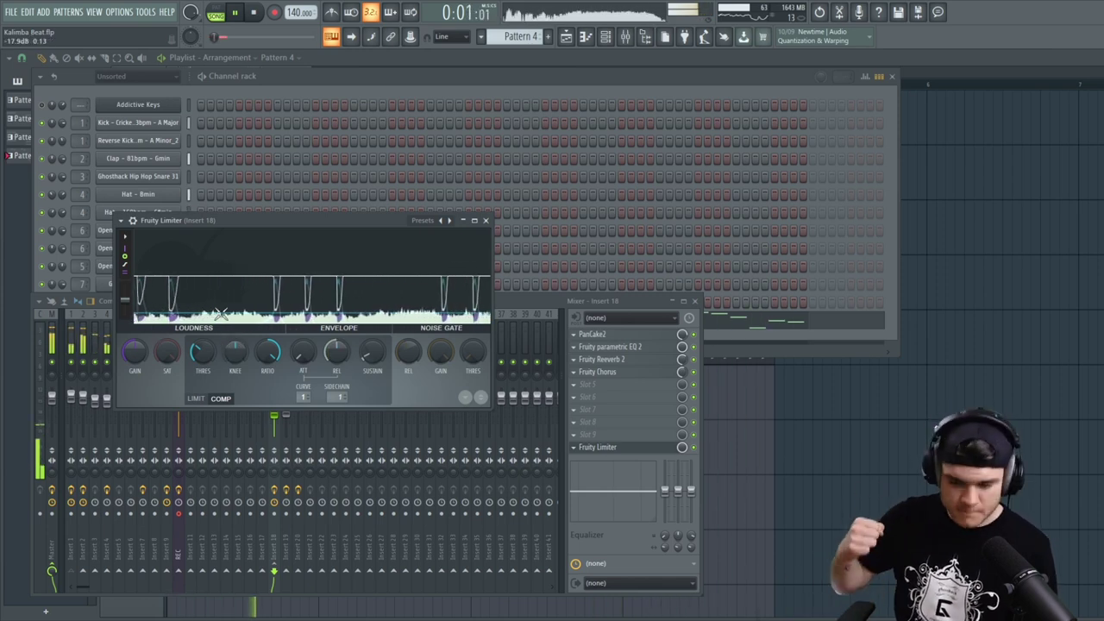
key("space")
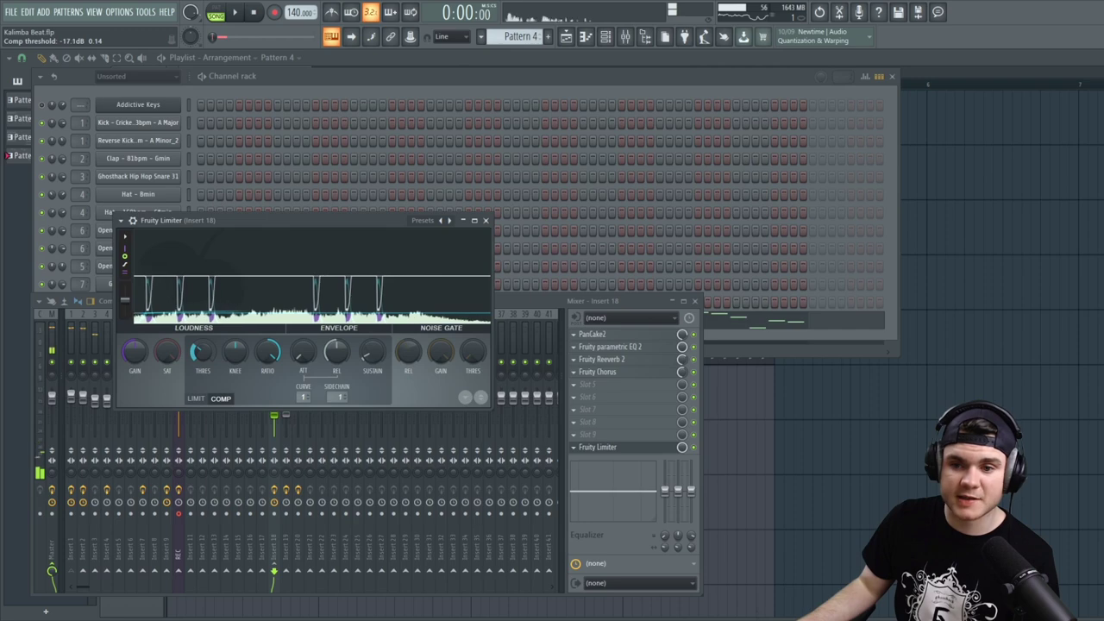
left_click(617, 448)
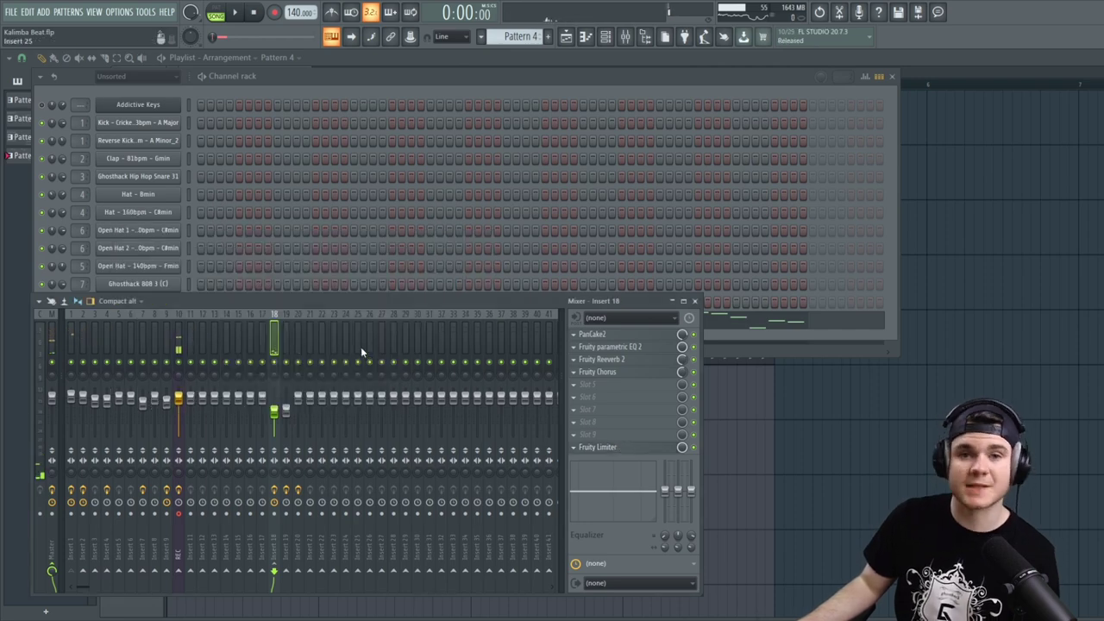
Add a FLEX channel with the 5th Saw Wave preset to the Pattern 4 channel rack
left_click(572, 233)
left_click(138, 348)
left_click(122, 522)
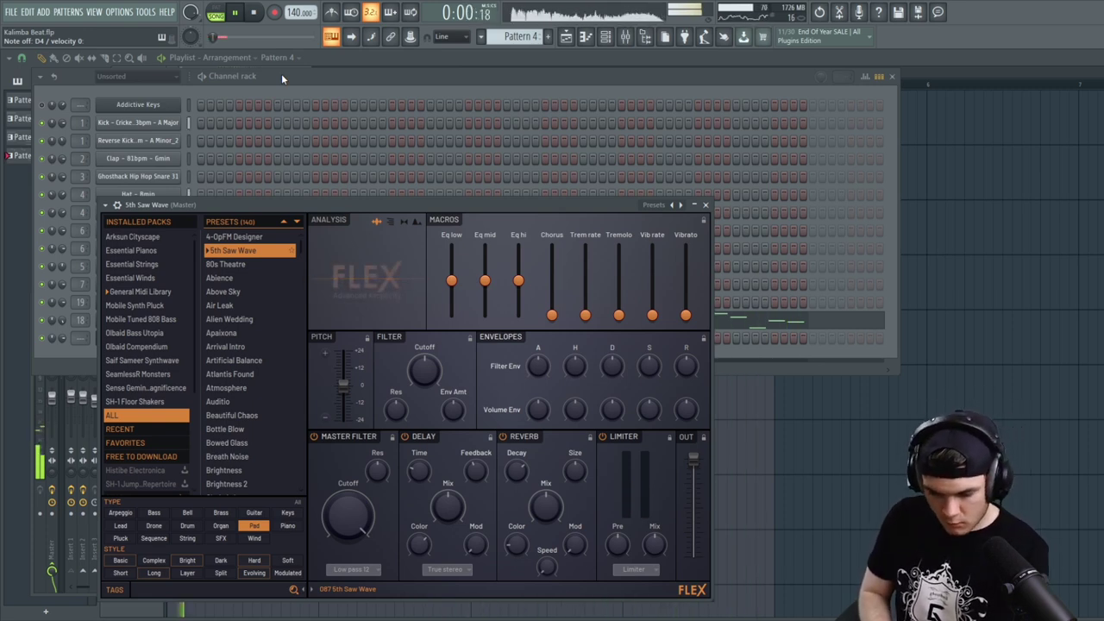
key("space")
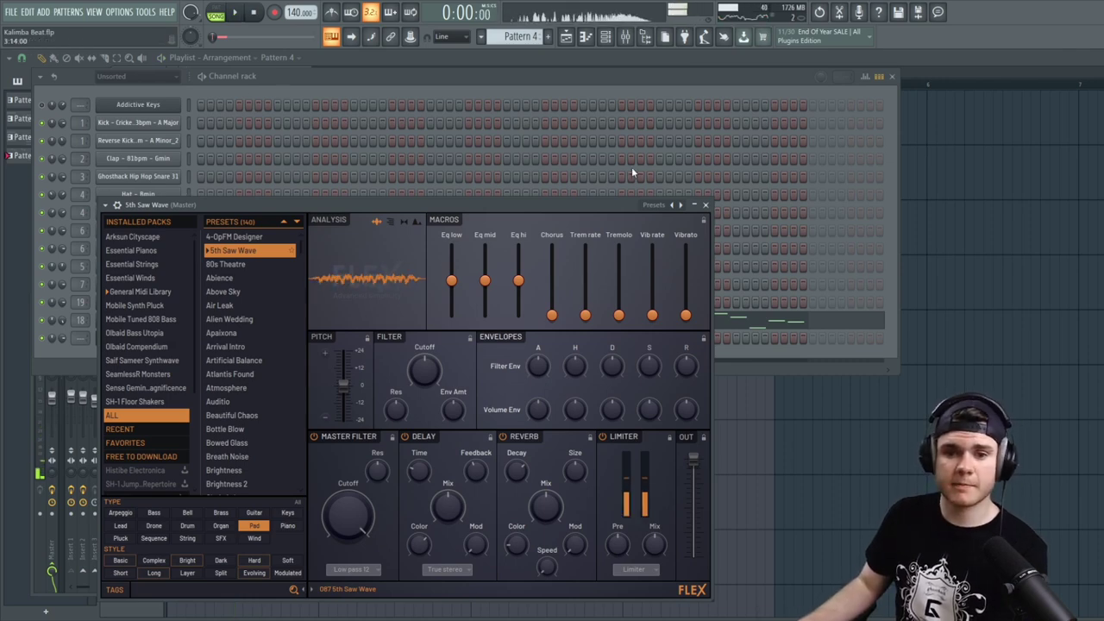
left_click(706, 206)
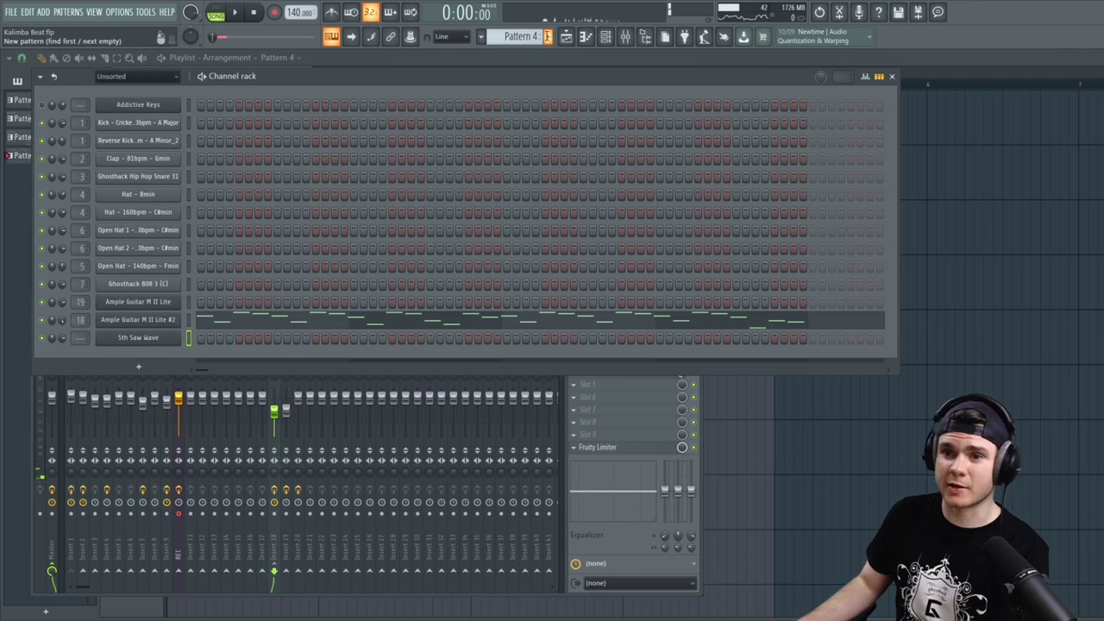
Create Pattern 5 and draw one short 5th Saw Wave note at its start
left_click(547, 36)
right_click(156, 333)
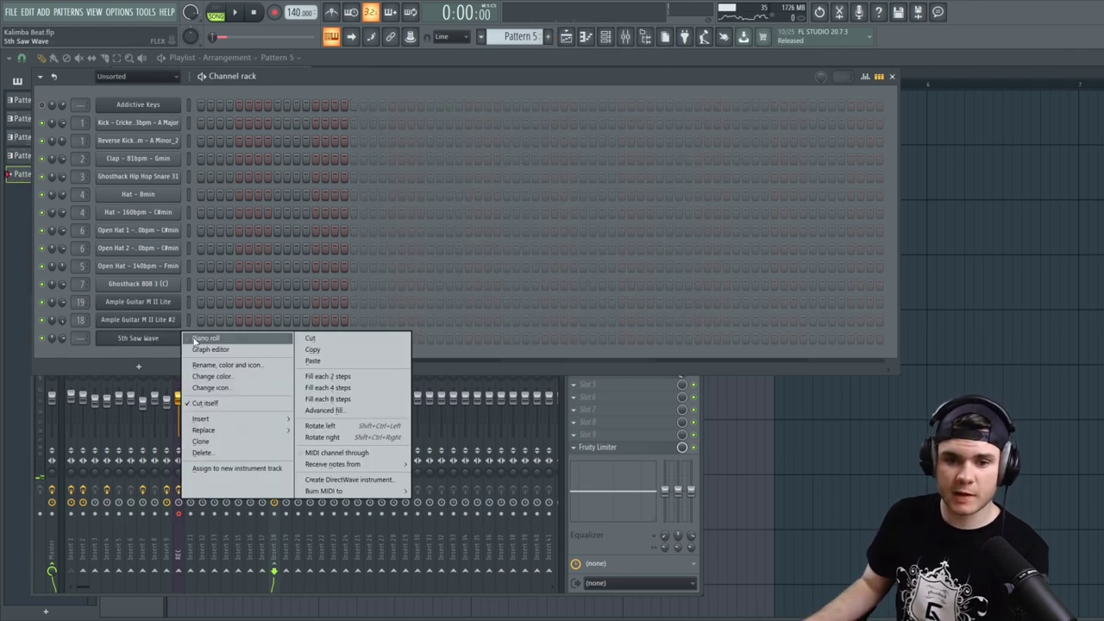
left_click(202, 341)
scroll(81, 357, "down", 2)
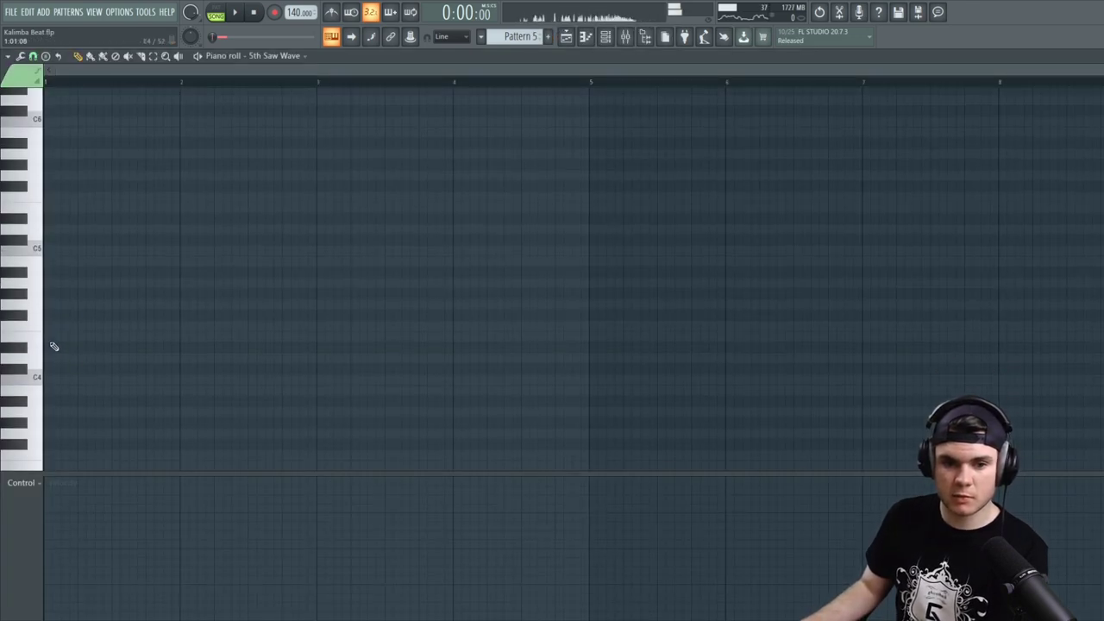
left_click(45, 358)
key("space")
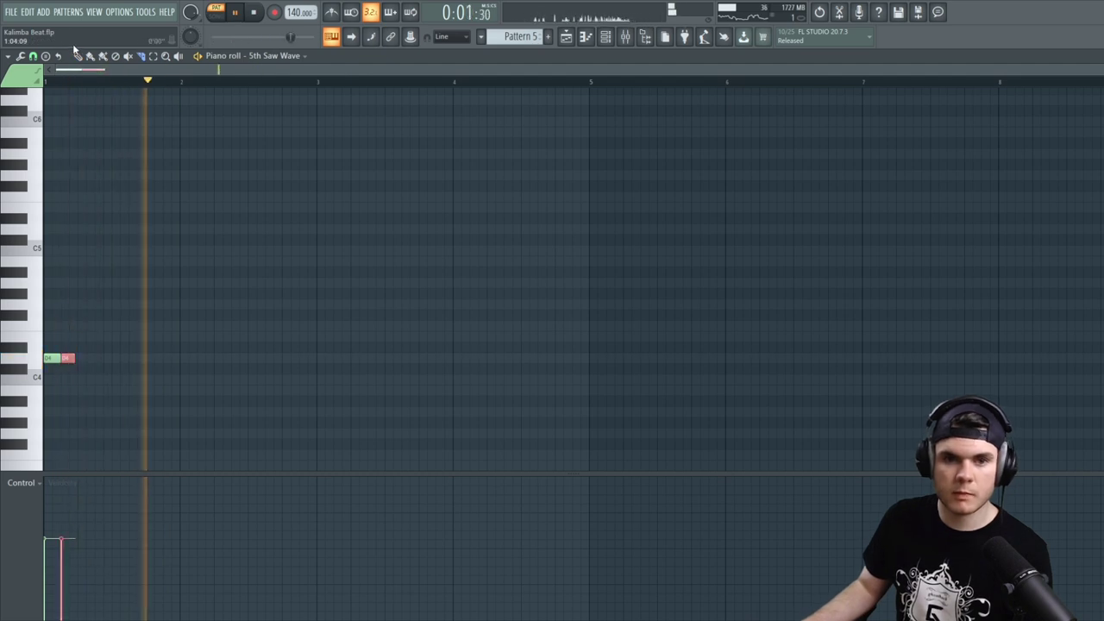
key("space")
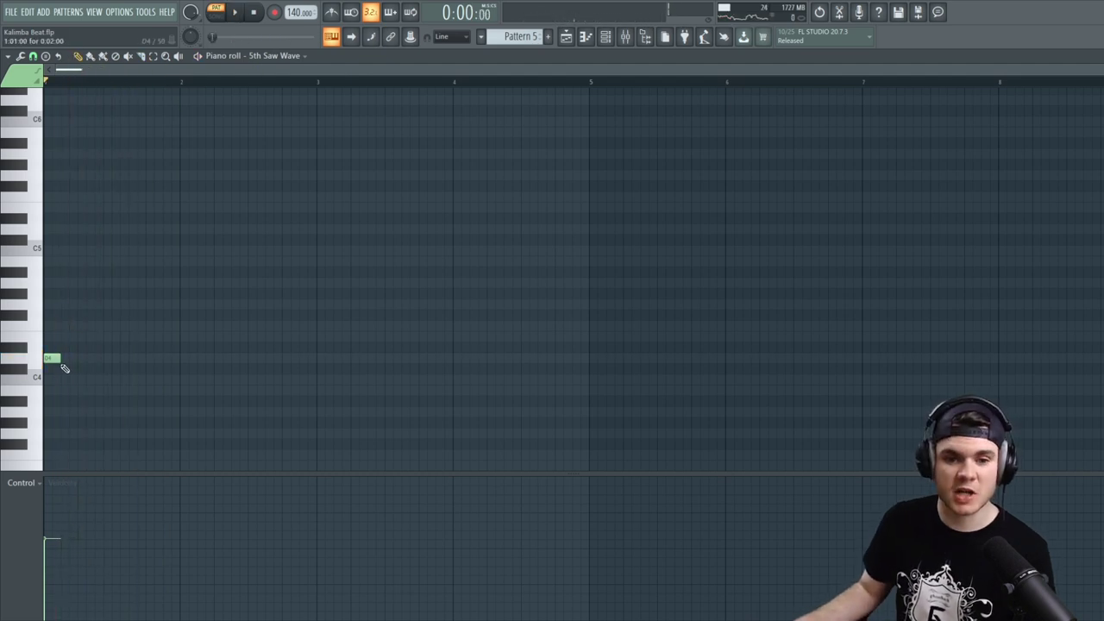
Play the arrangement with Pattern 5 on Track 6 and reopen its FLEX instrument
key("F5")
key("space")
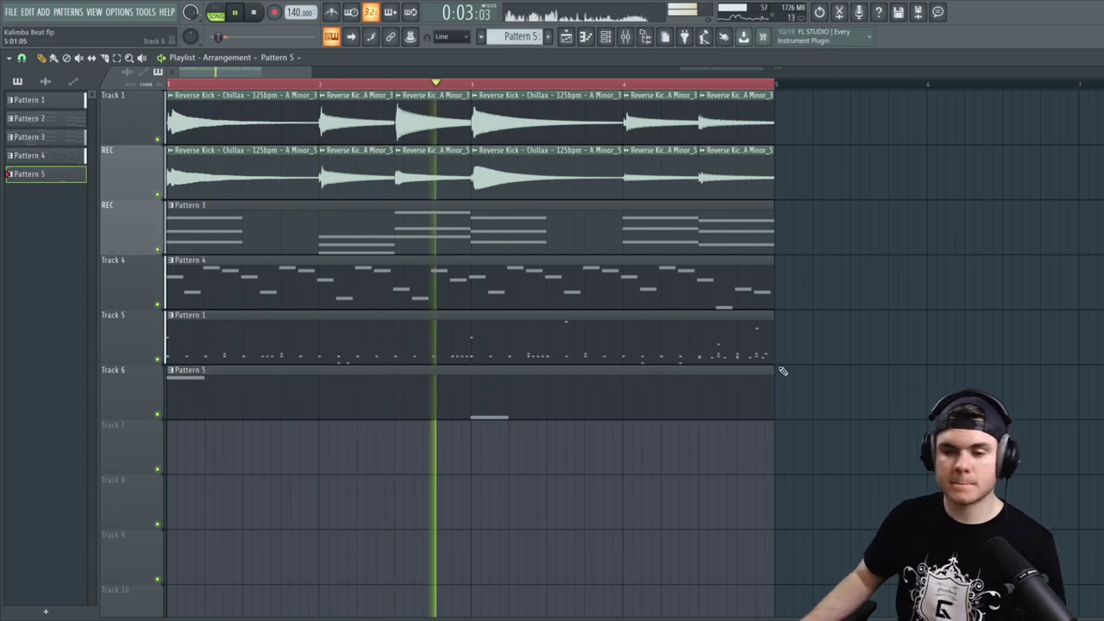
double_click(576, 411)
Switch the pad to the Brightness 2 preset and raise both notes' velocities in the piano roll
key("space")
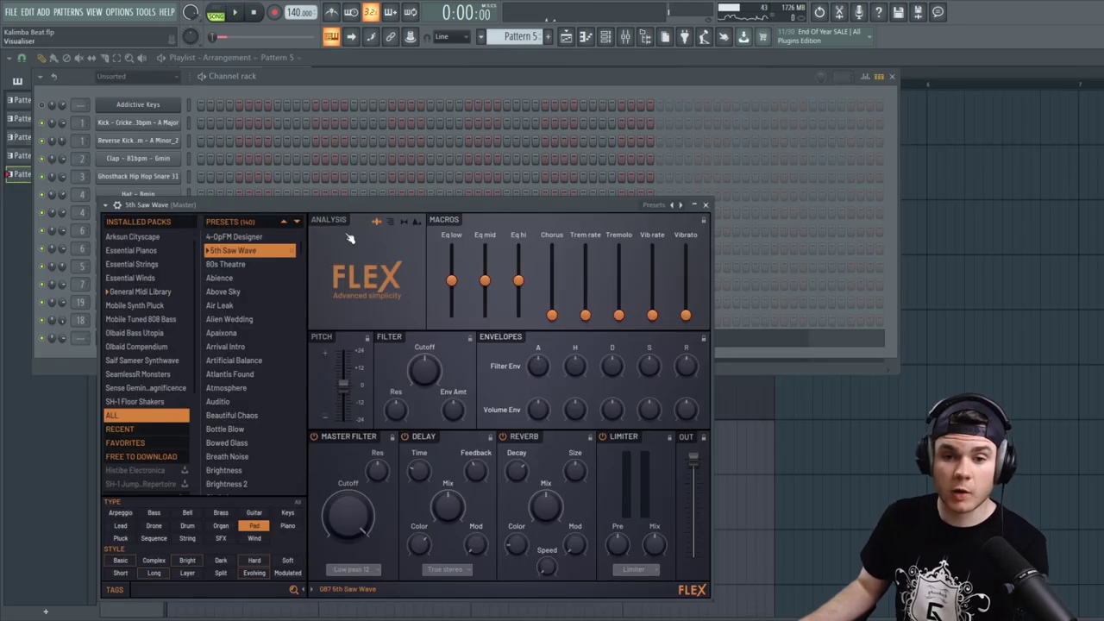
scroll(231, 258, "down", 4)
left_click(229, 299)
left_click(235, 314)
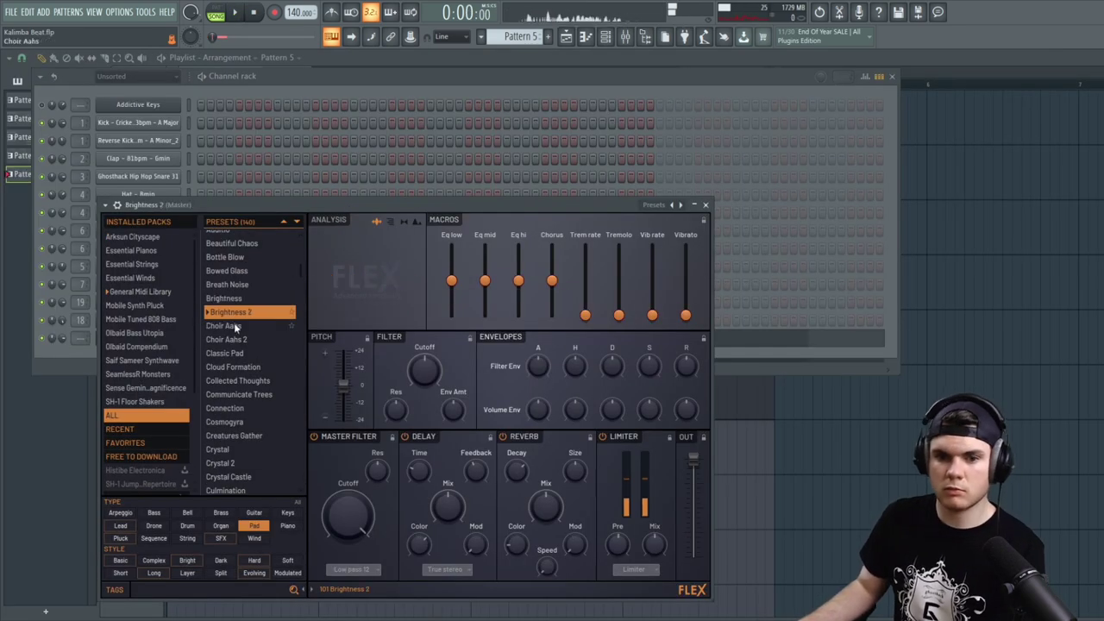
left_click(231, 314)
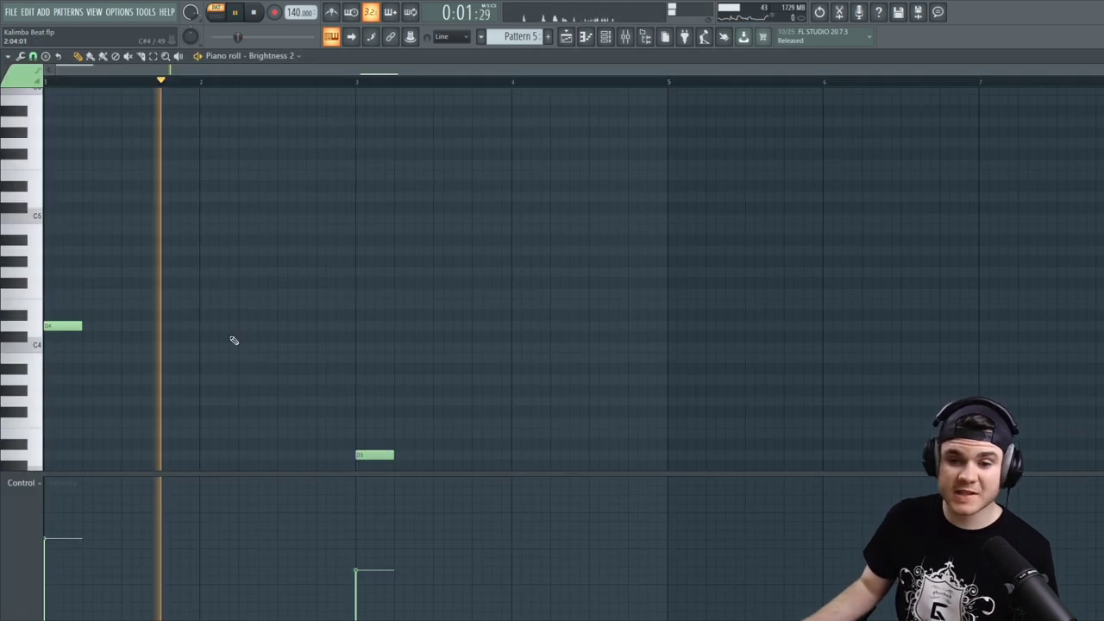
left_click(49, 515)
left_click(374, 530)
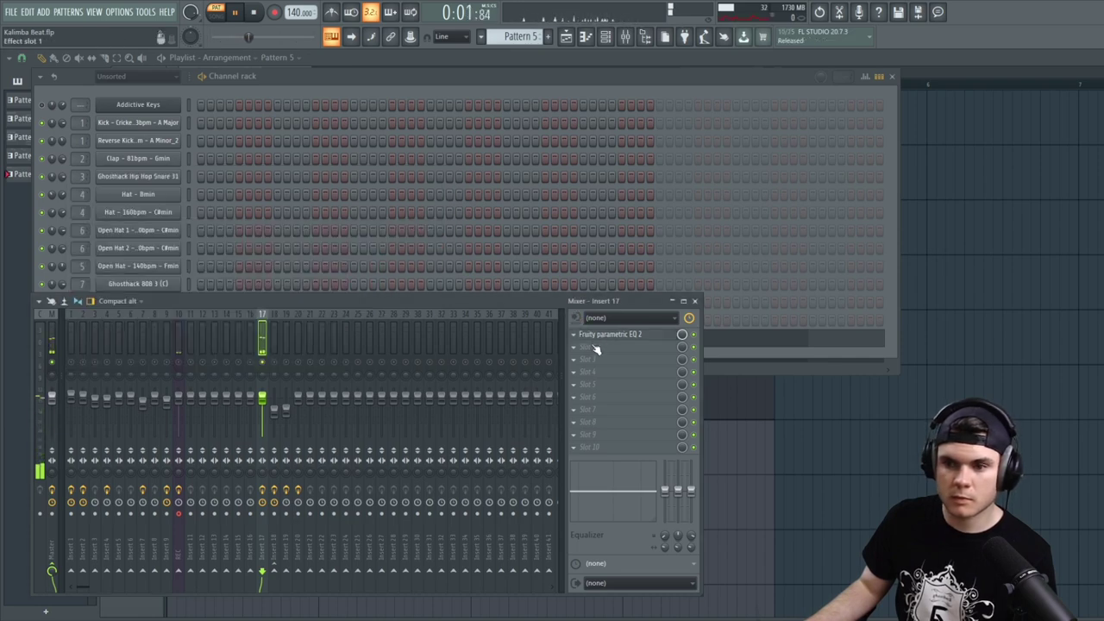
Load Fruity Chorus into the second effect slot of mixer insert 17
left_click(595, 348)
left_click(738, 86)
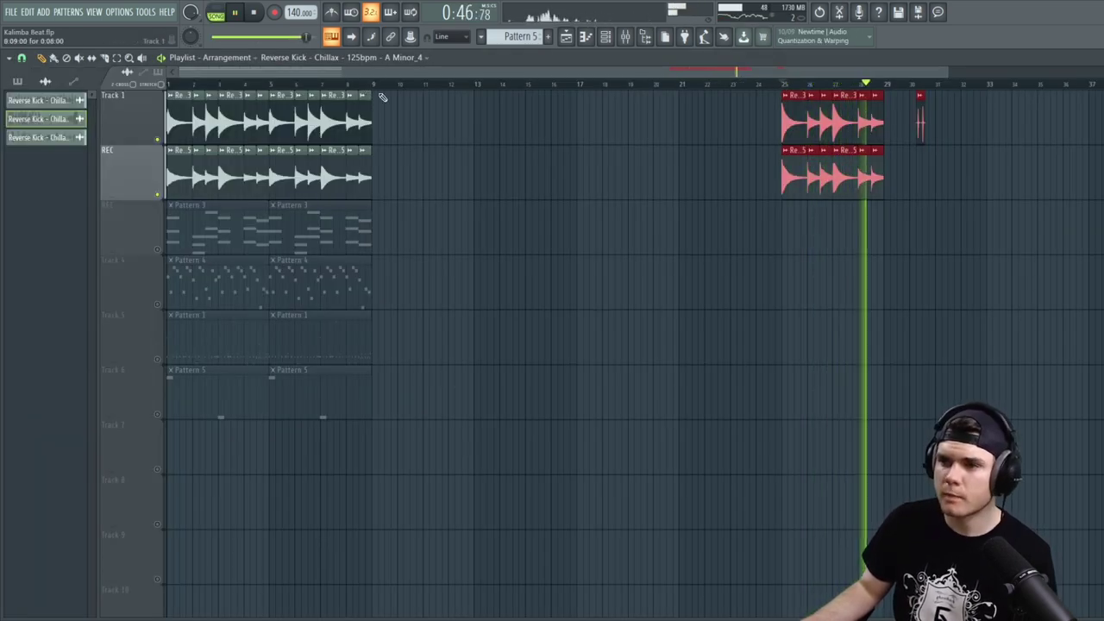
key("space")
Move the reverse kick clips to bar 1 and audition them with drums and melody unmuted
left_click_drag(417, 171, 375, 123)
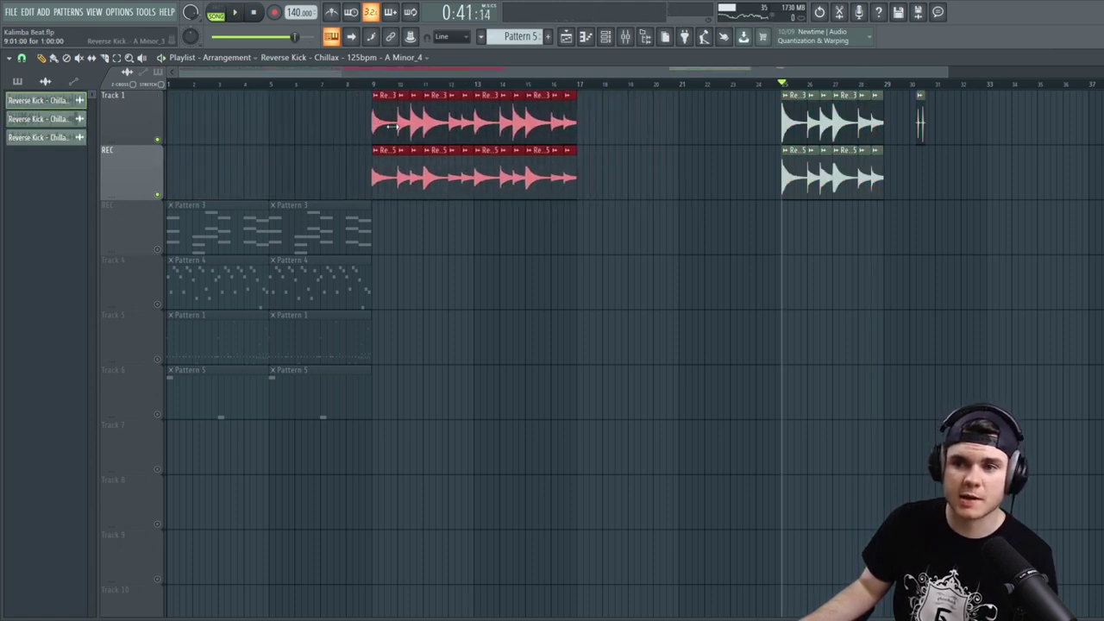
left_click_drag(787, 94, 172, 95)
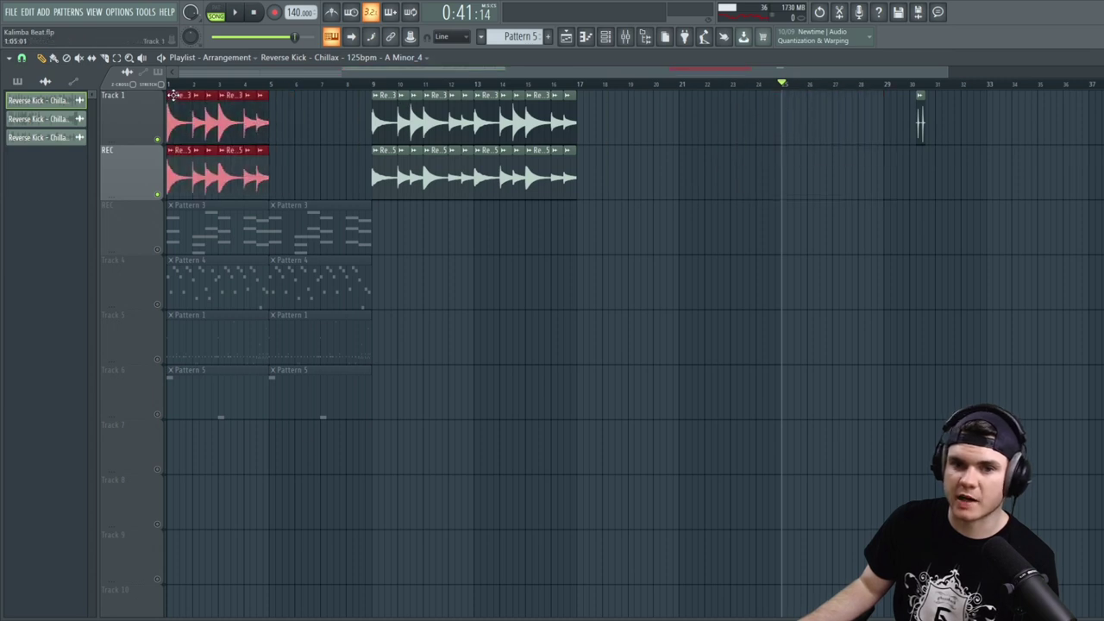
key("space")
left_click(158, 139, "ctrl")
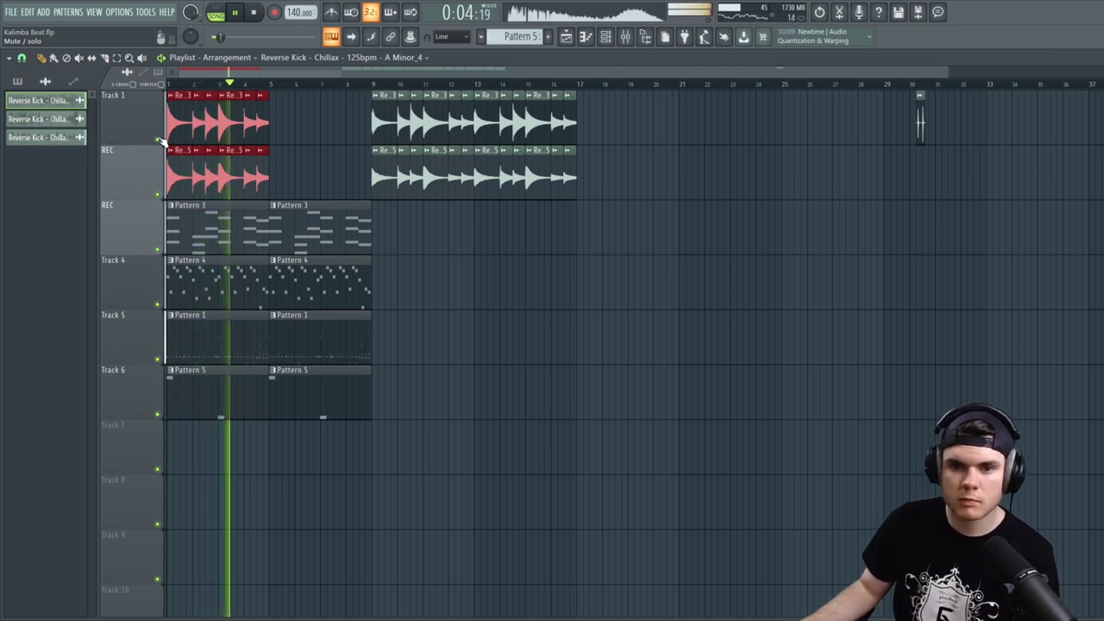
left_click(372, 84)
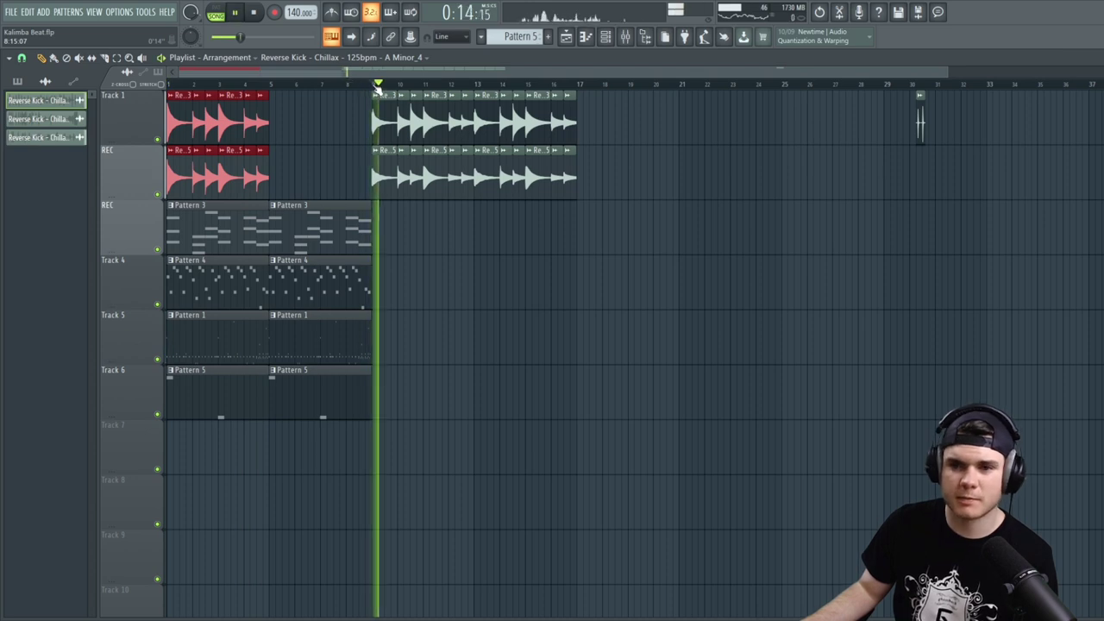
key("space")
Move the bar-9 clips to bar 17, copy bar-1 clips to bar 21, and slice a gap into them
left_click_drag(382, 134, 582, 133)
left_click_drag(324, 194, 197, 91)
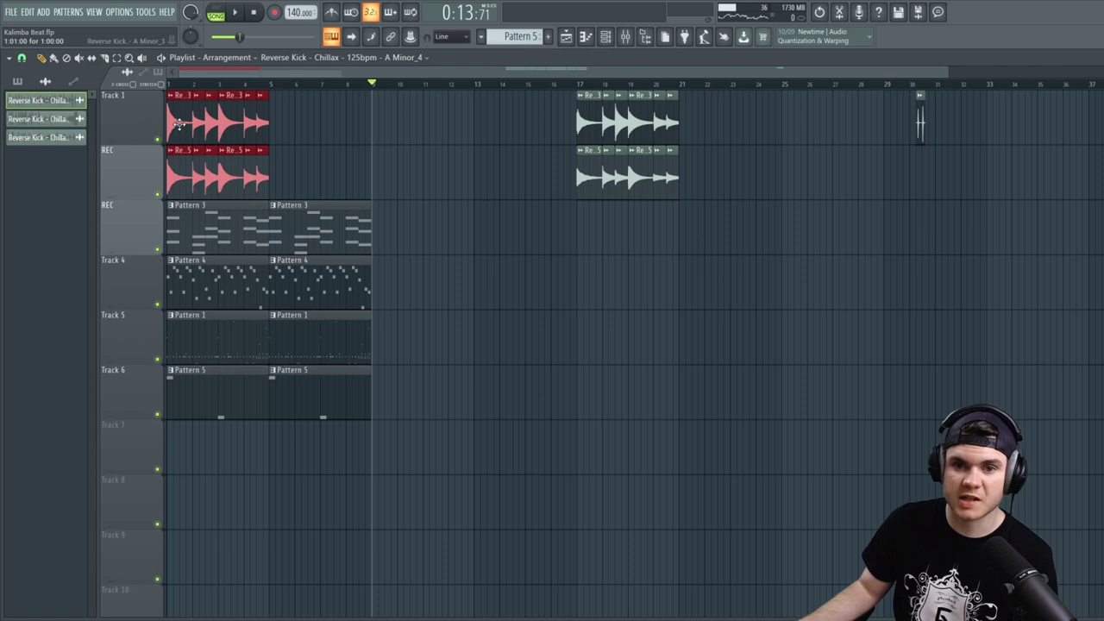
left_click_drag(173, 134, 692, 141)
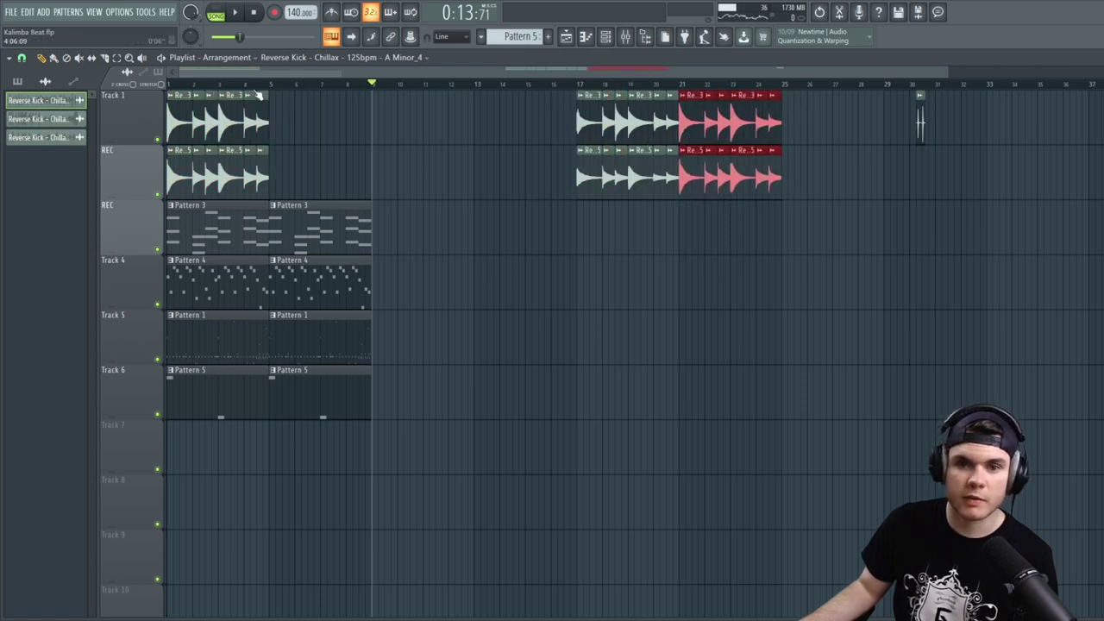
left_click_drag(183, 115, 179, 151)
left_click_drag(242, 112, 237, 164)
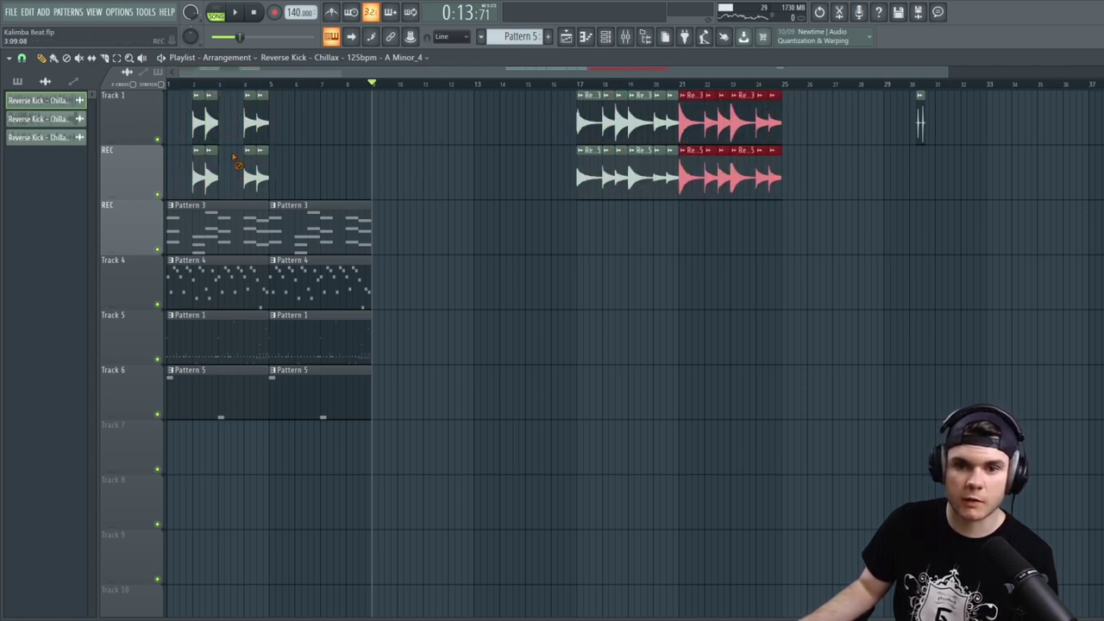
left_click(200, 85)
key("space")
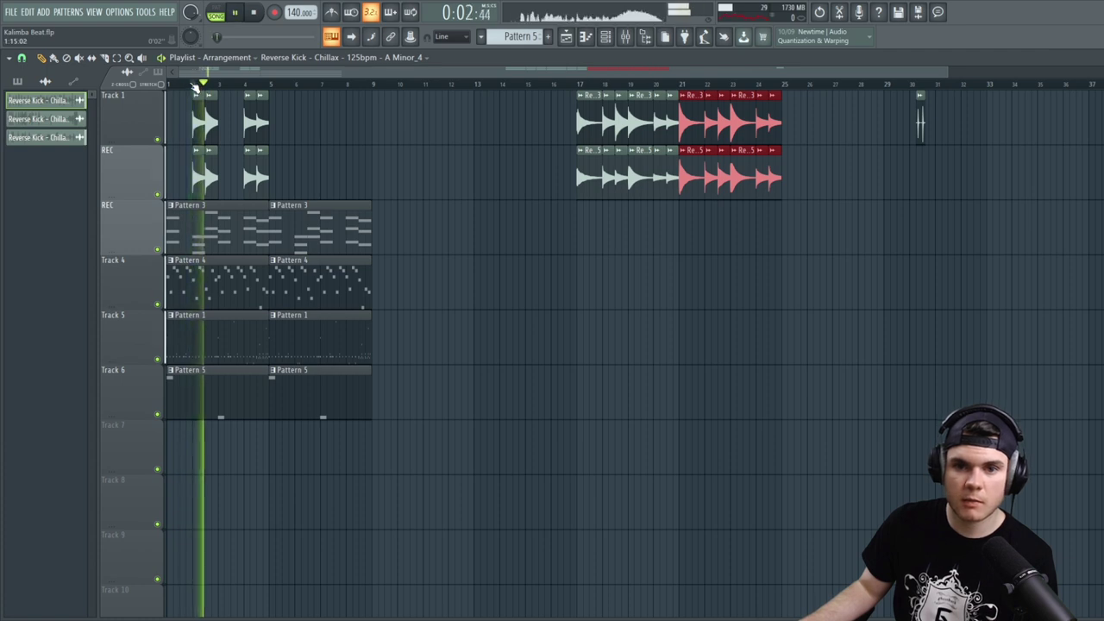
key("space")
Slice the bar-17 reverse kick clips near their start and bar 19, then solo Track 1 with REC
left_click_drag(592, 93, 592, 251)
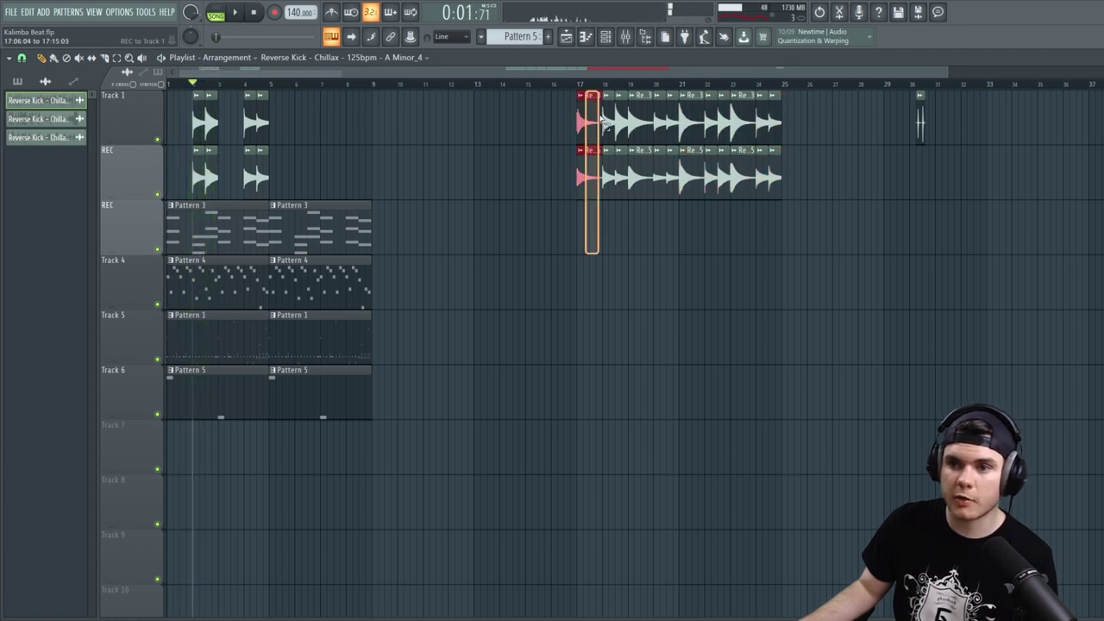
left_click_drag(641, 198, 218, 102)
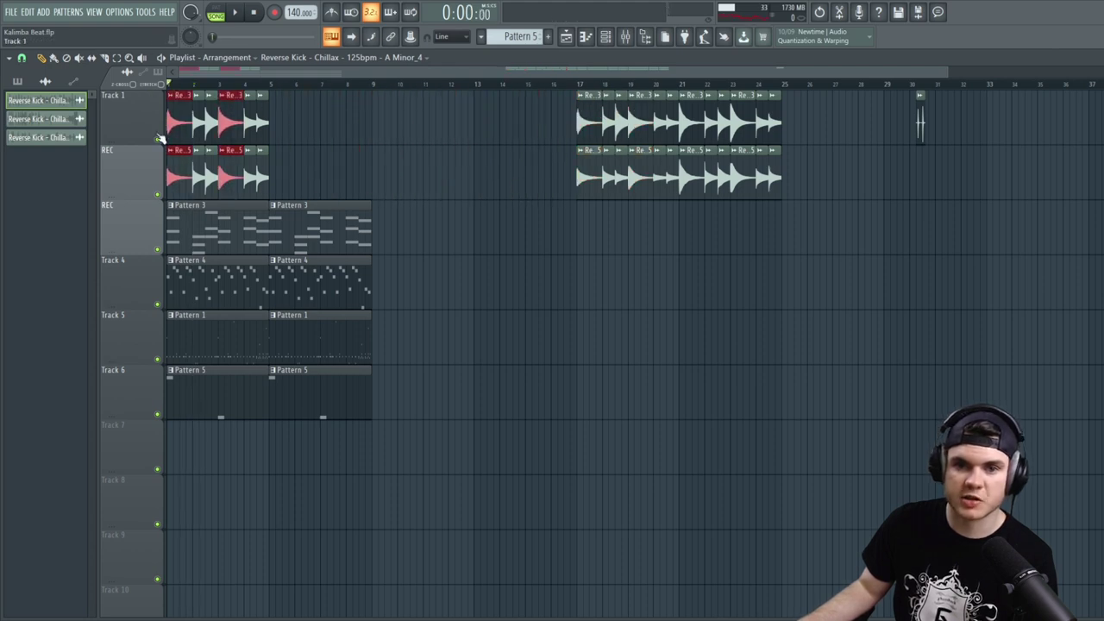
left_click(158, 138, "ctrl")
left_click(160, 192)
key("space")
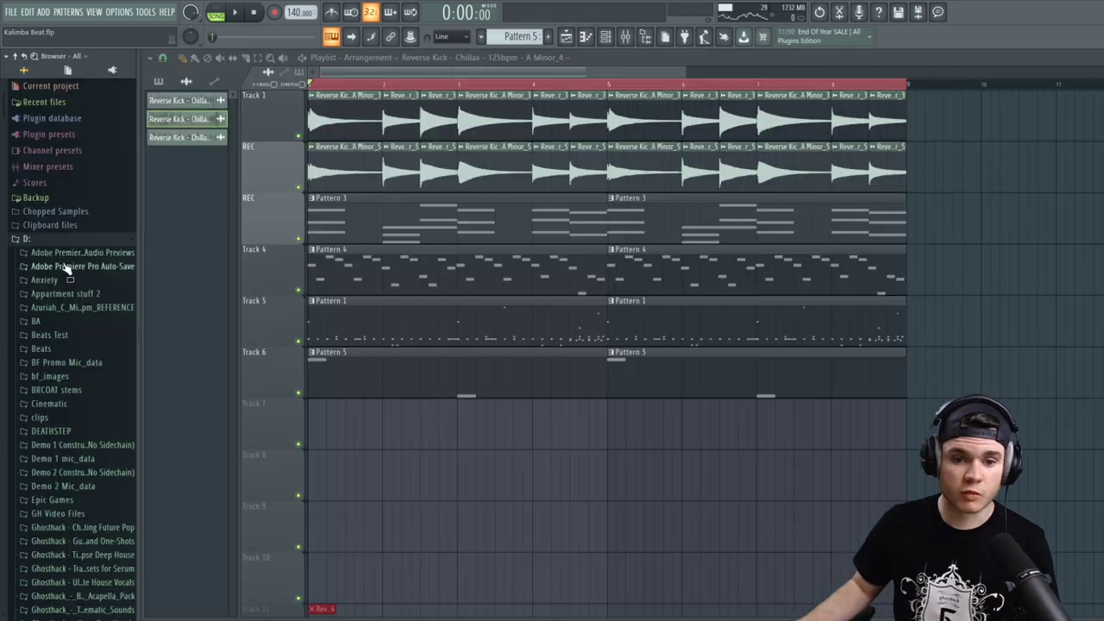
scroll(67, 269, "down", 12)
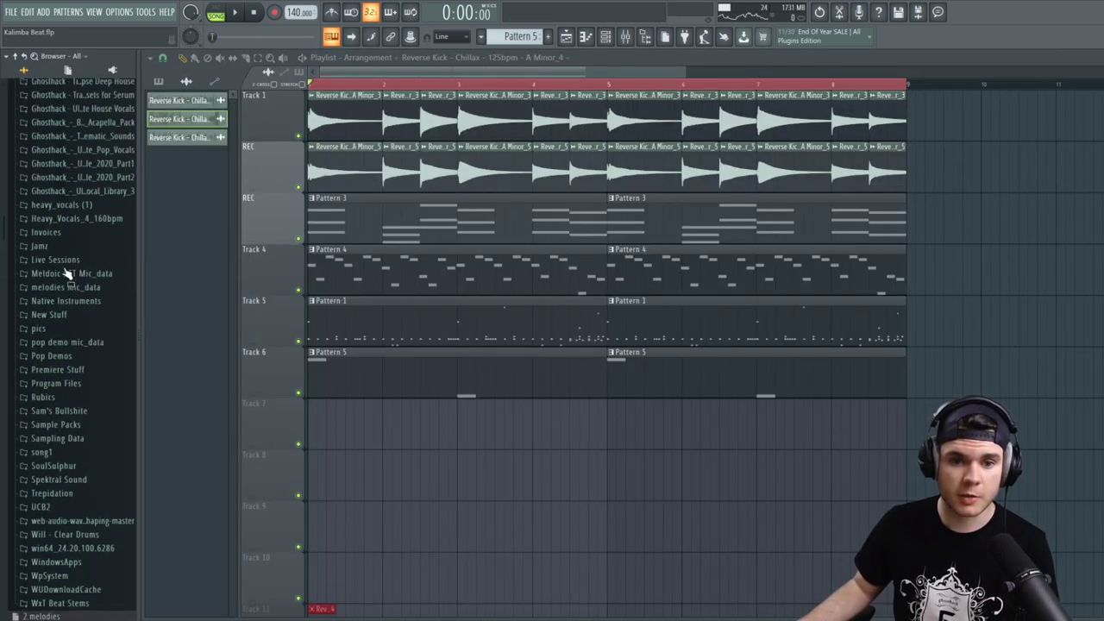
Expand BONUS - Vocal Chops and preview All High, Always High 2, Aye and the Background Vocal chops
scroll(68, 273, "up", 1)
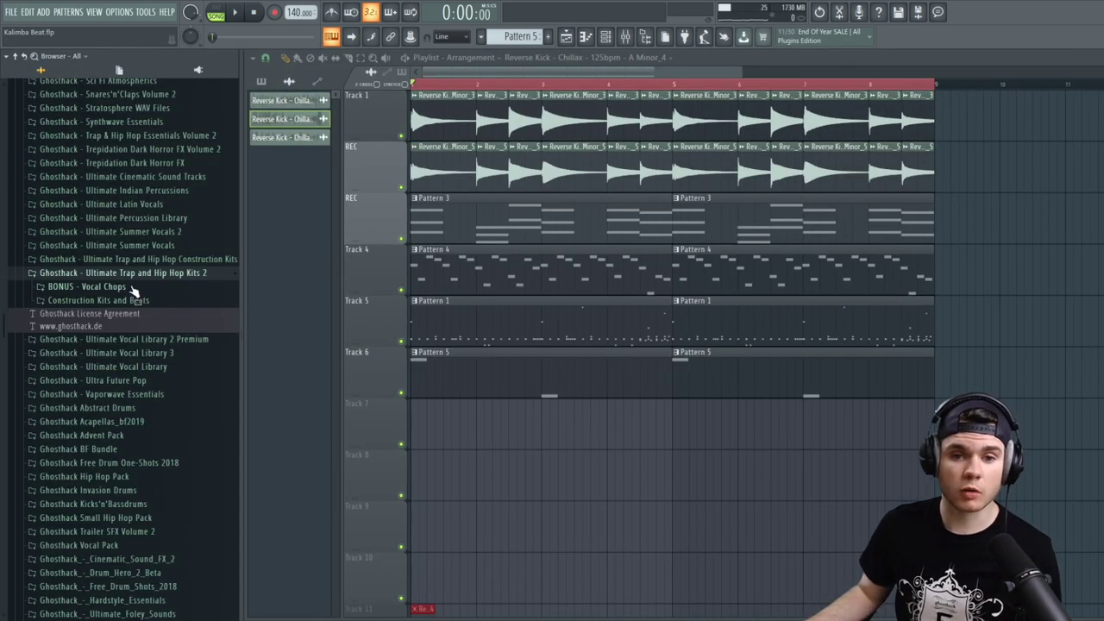
left_click(86, 286)
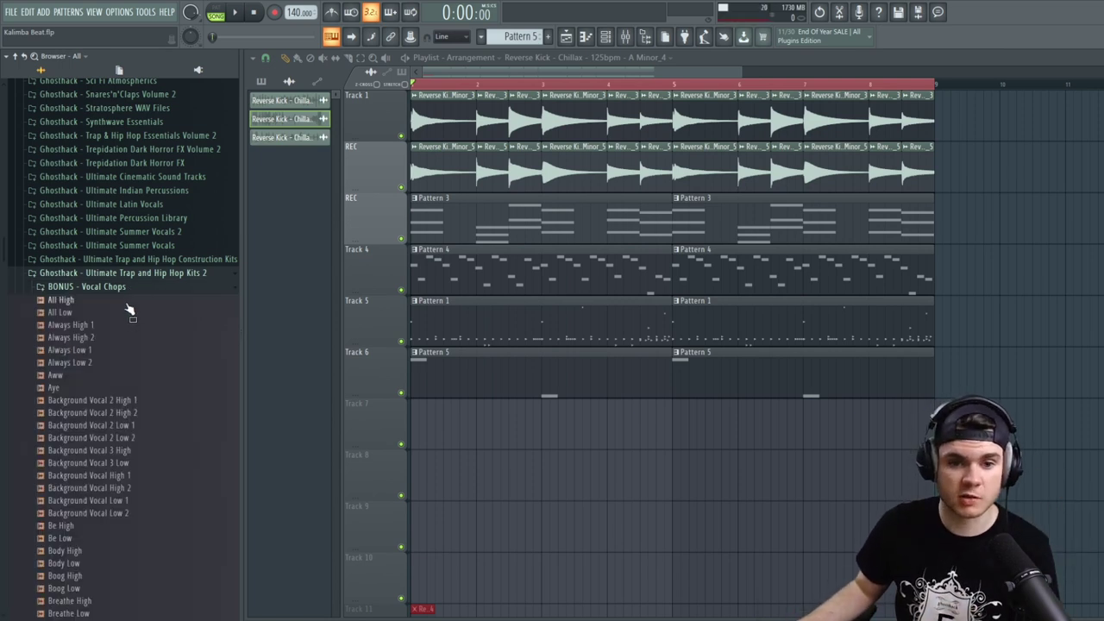
left_click(118, 301)
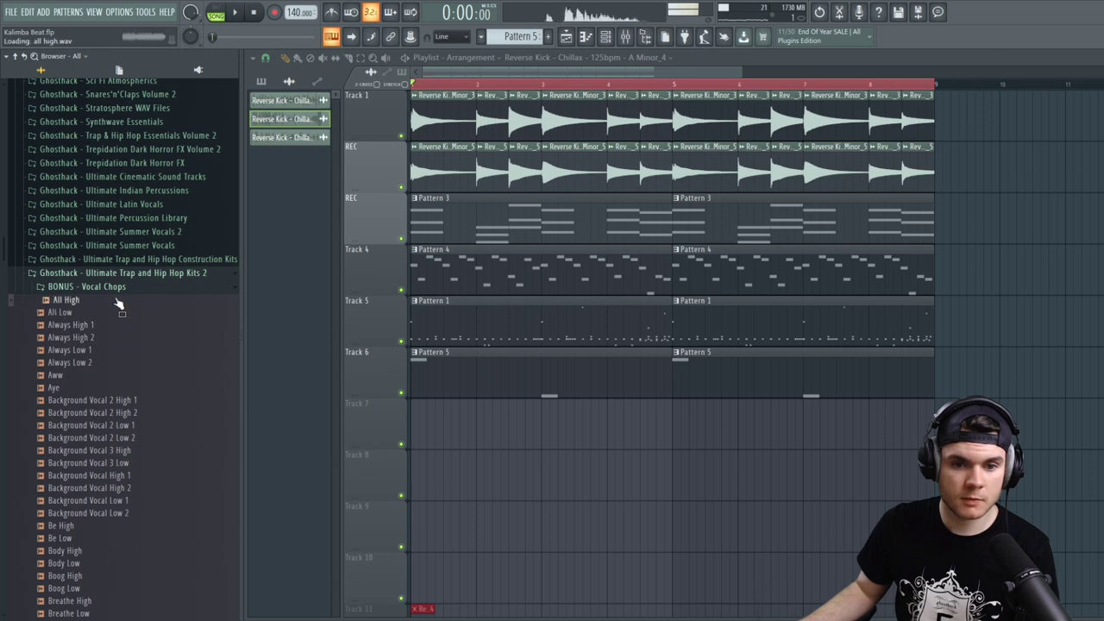
left_click(115, 337)
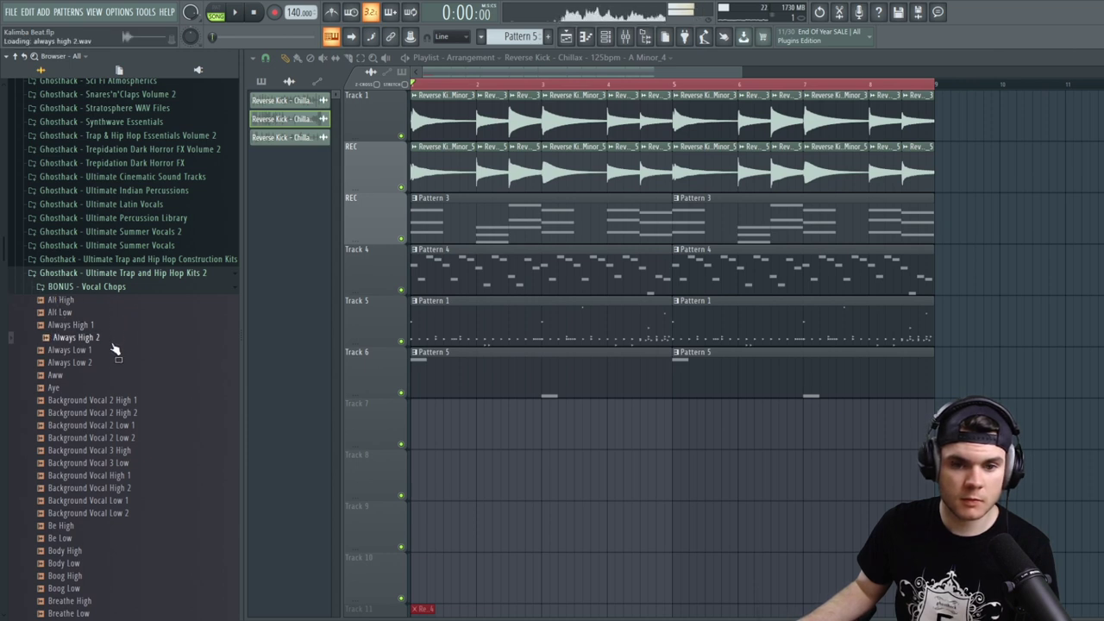
left_click(119, 389)
left_click(123, 425)
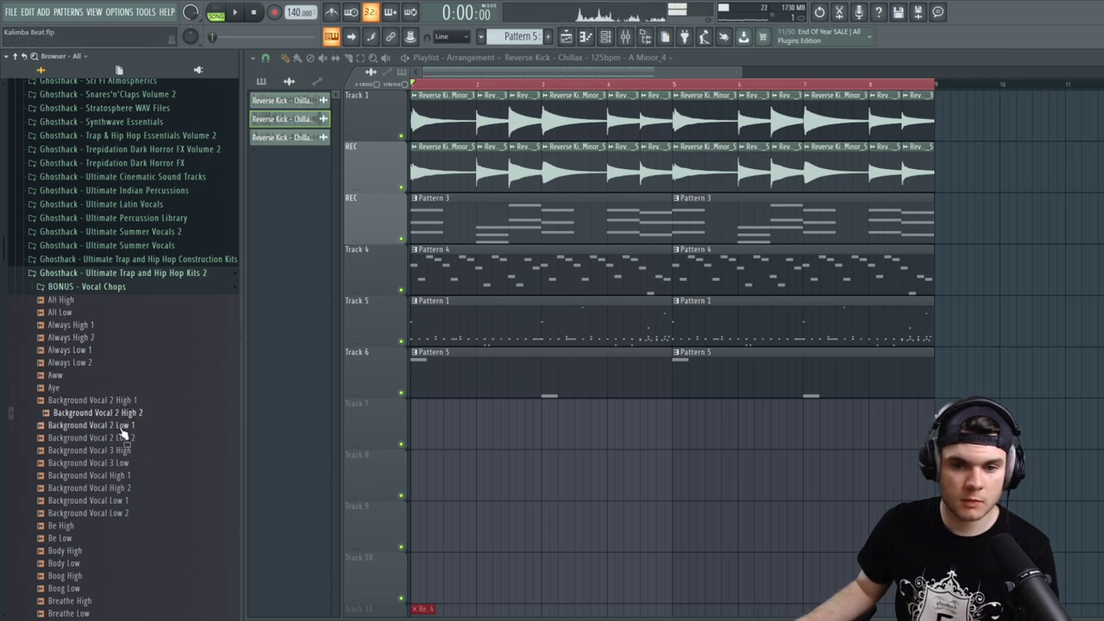
left_click(127, 437)
left_click(128, 462)
left_click(131, 450)
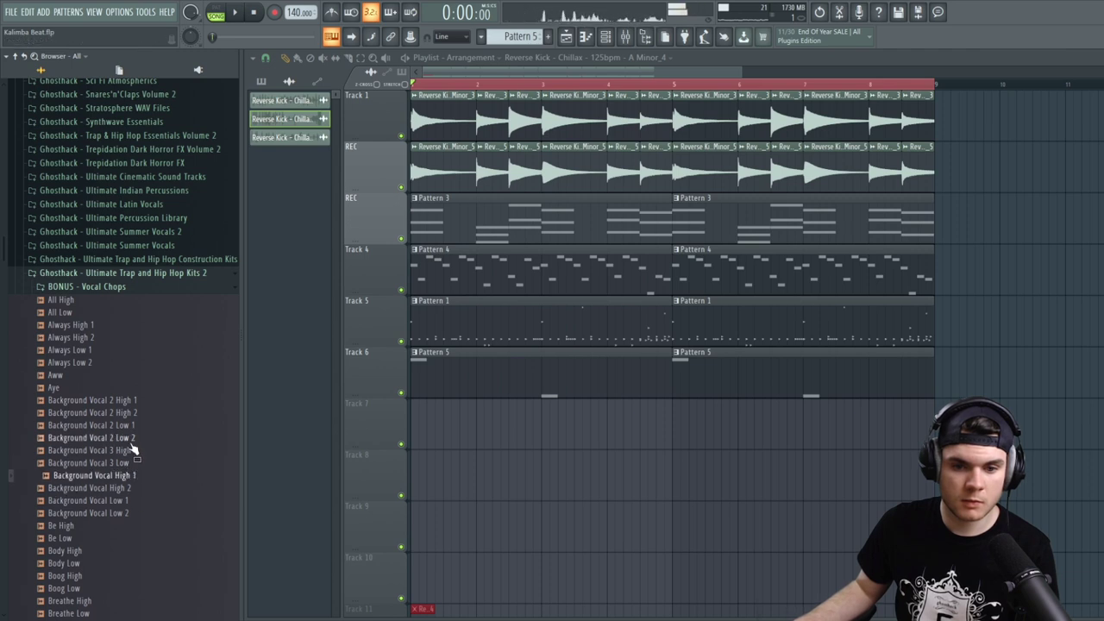
left_click(129, 488)
left_click(132, 501)
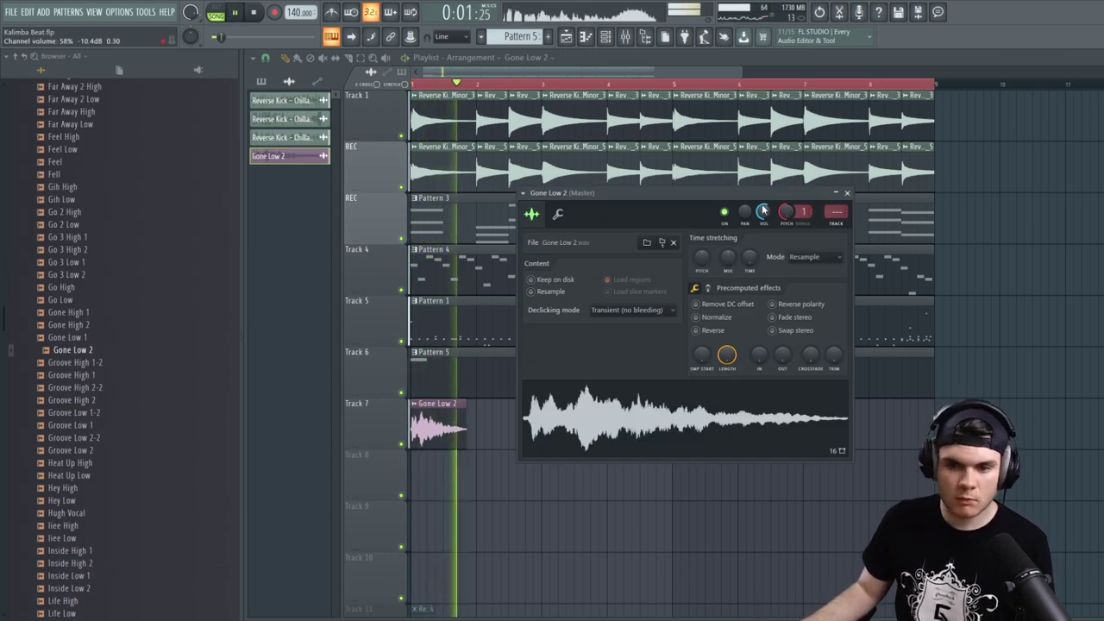
Close the Gone Low 2 channel settings and paint another Gone Low 2 clip at bar 5
left_click(845, 194)
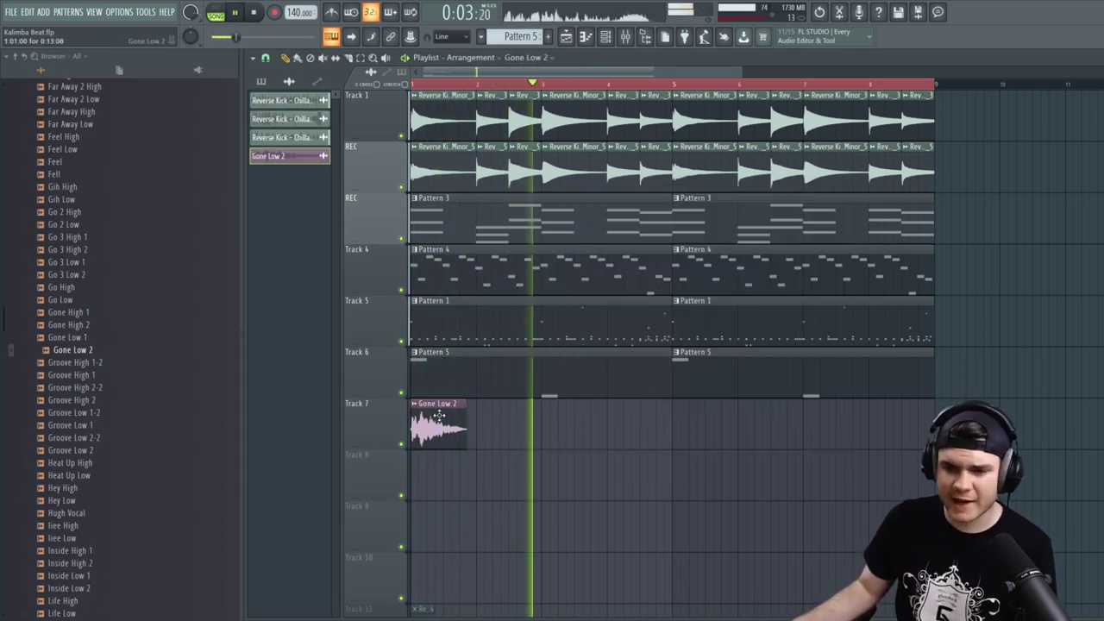
left_click(673, 423)
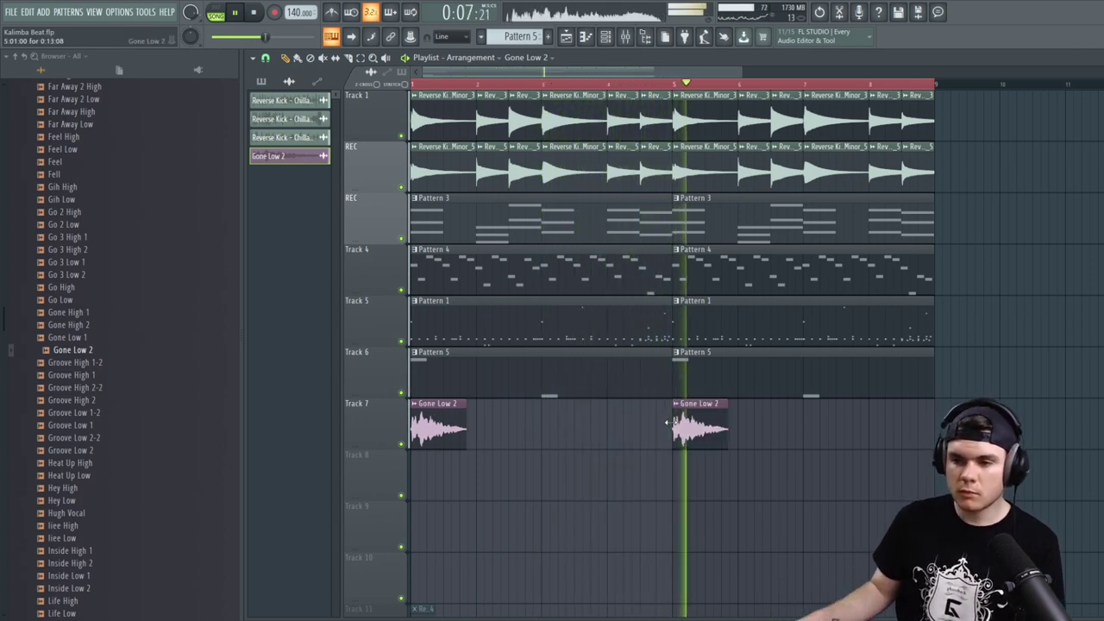